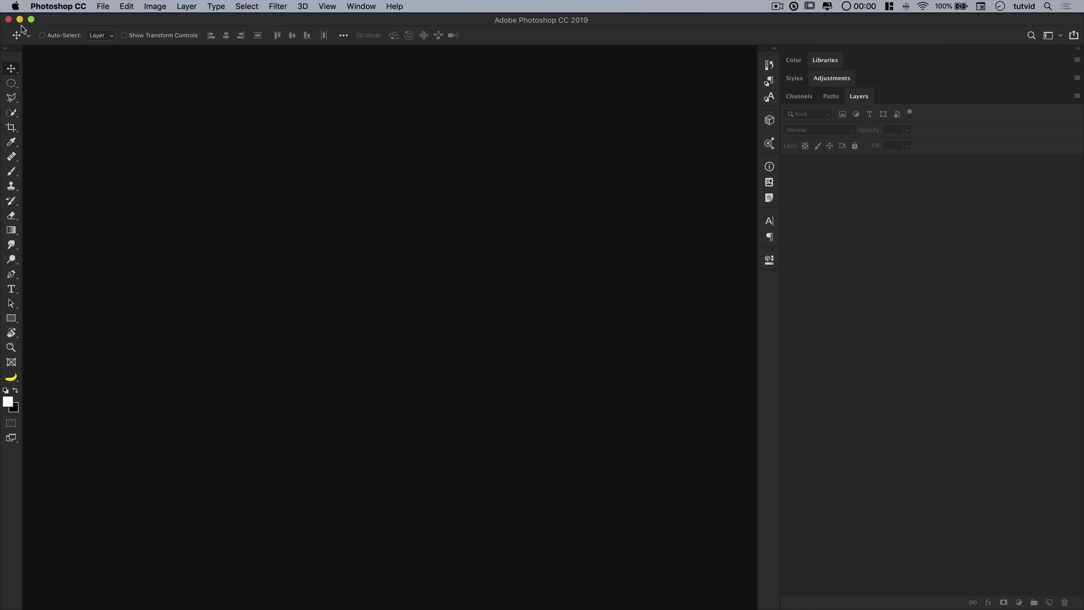
Create a new 3000×3000 px document.
left_click(107, 5)
mouse_move(127, 6)
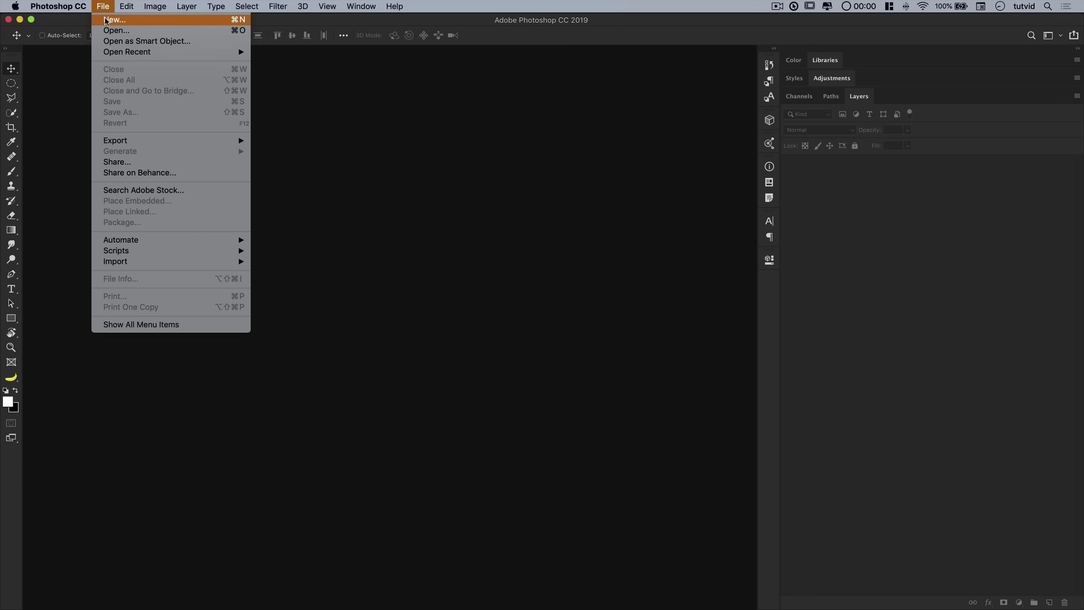
left_click(111, 20)
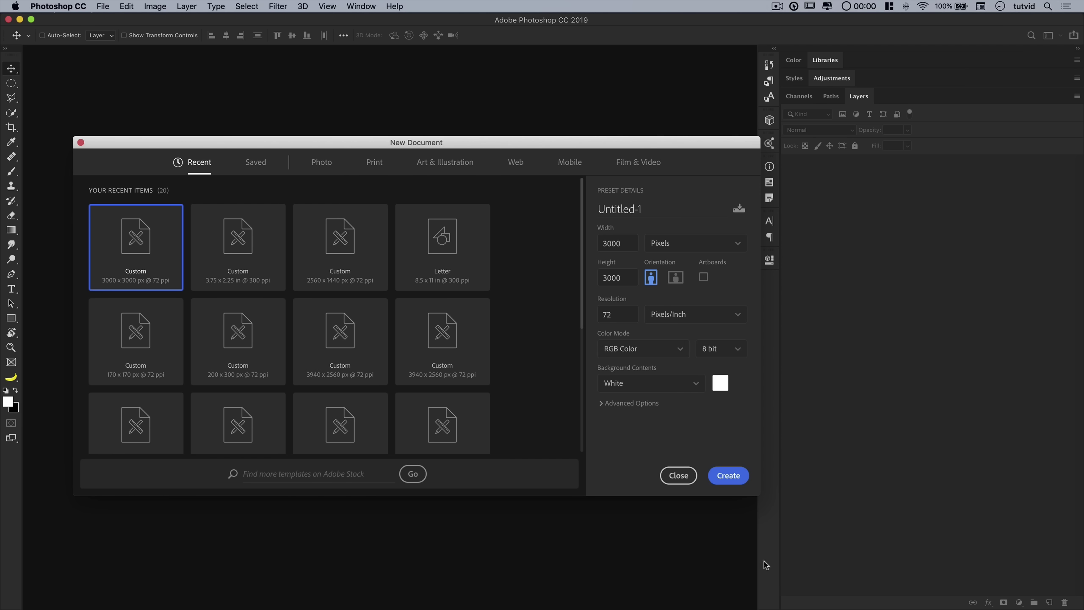
left_click(730, 481)
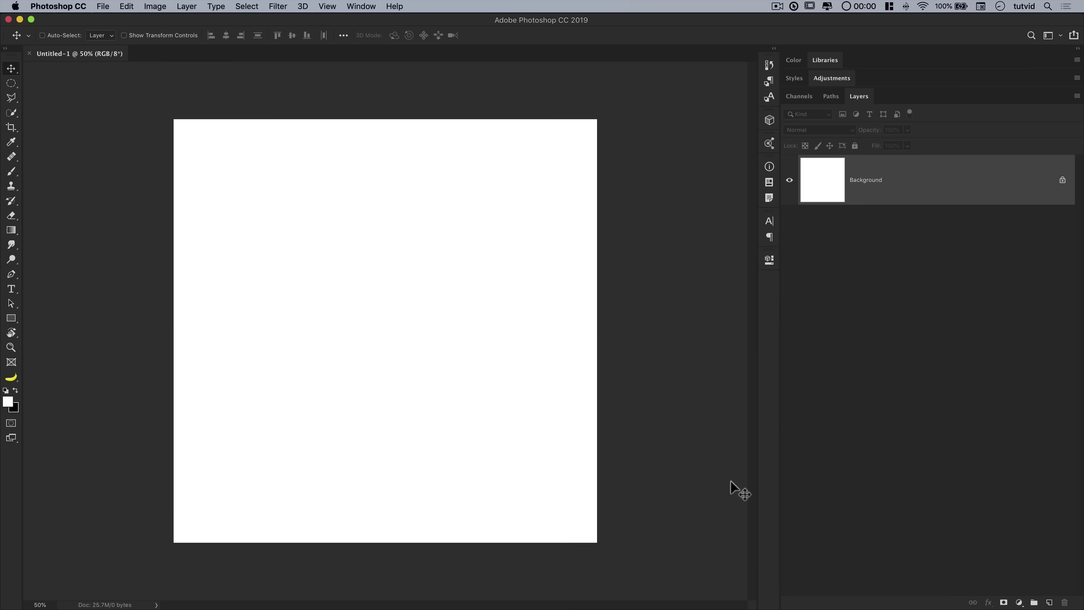
Add a Solid Color fill layer in pale sage green #f6fded.
left_click(1020, 603)
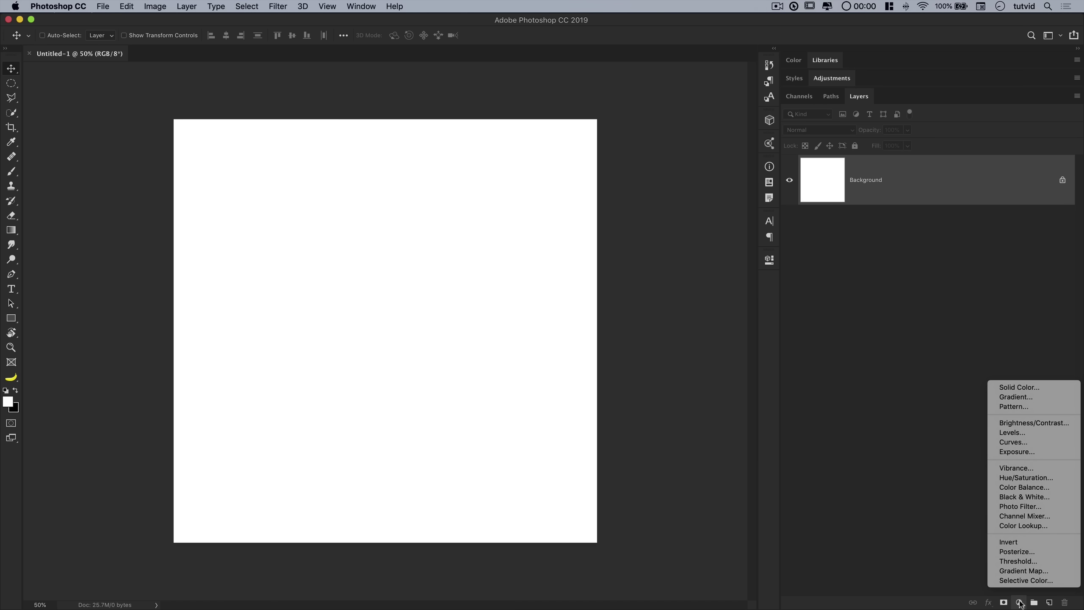
left_click(1006, 388)
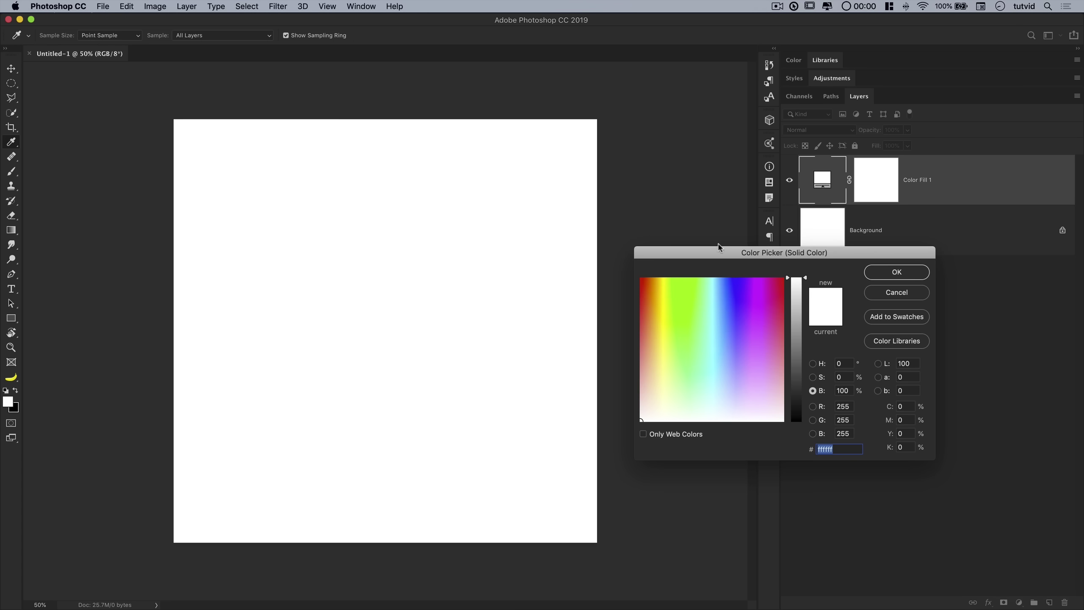
left_click_drag(747, 253, 528, 245)
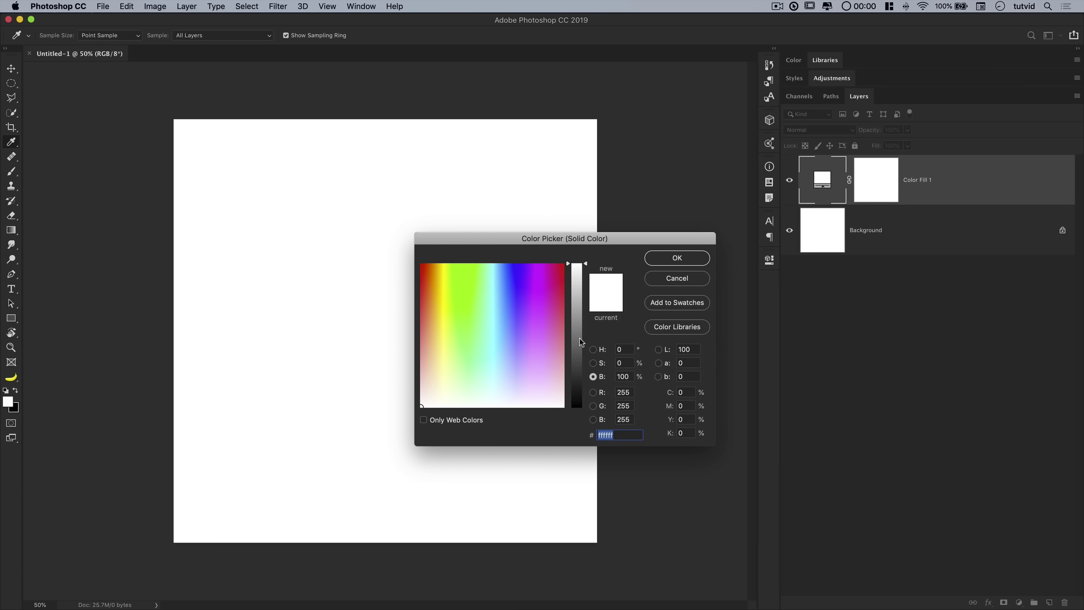
mouse_move(581, 341)
left_mouse_down()
mouse_move(581, 401)
mouse_move(580, 265)
left_mouse_up()
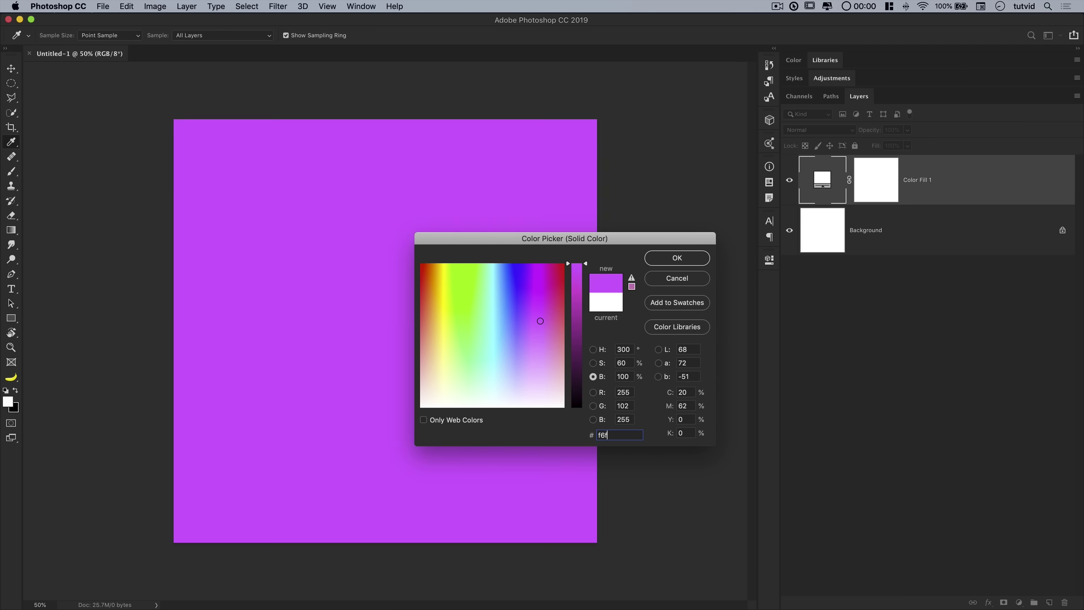
left_click_drag(537, 310, 455, 398)
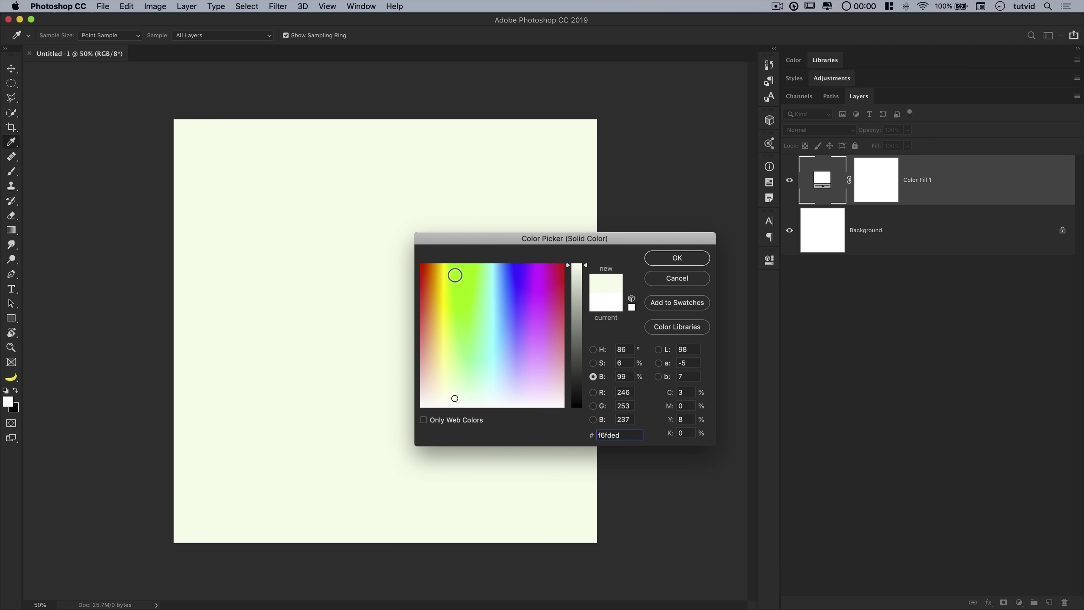
left_click(677, 258)
key("v")
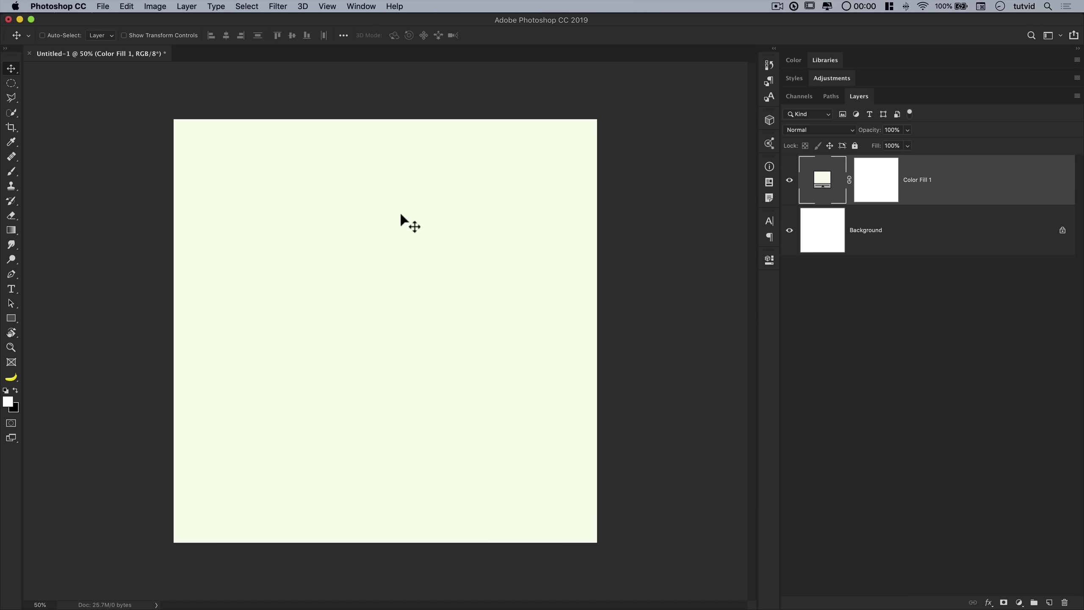
Type a black '9' in Sonder Sans Black near the canvas centre.
left_click(12, 289)
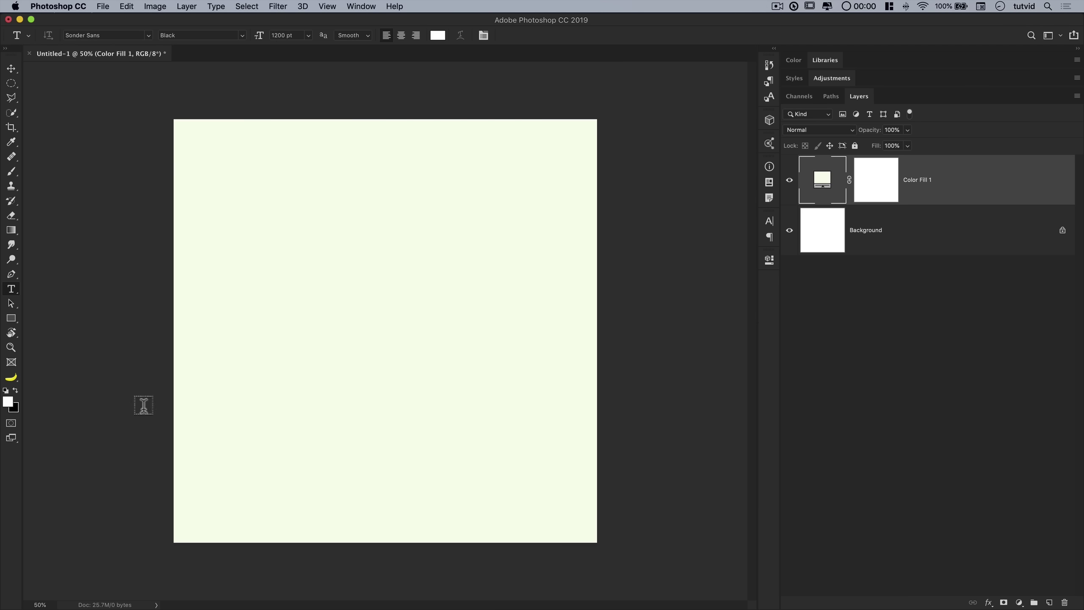
left_click(14, 392)
left_click(149, 36)
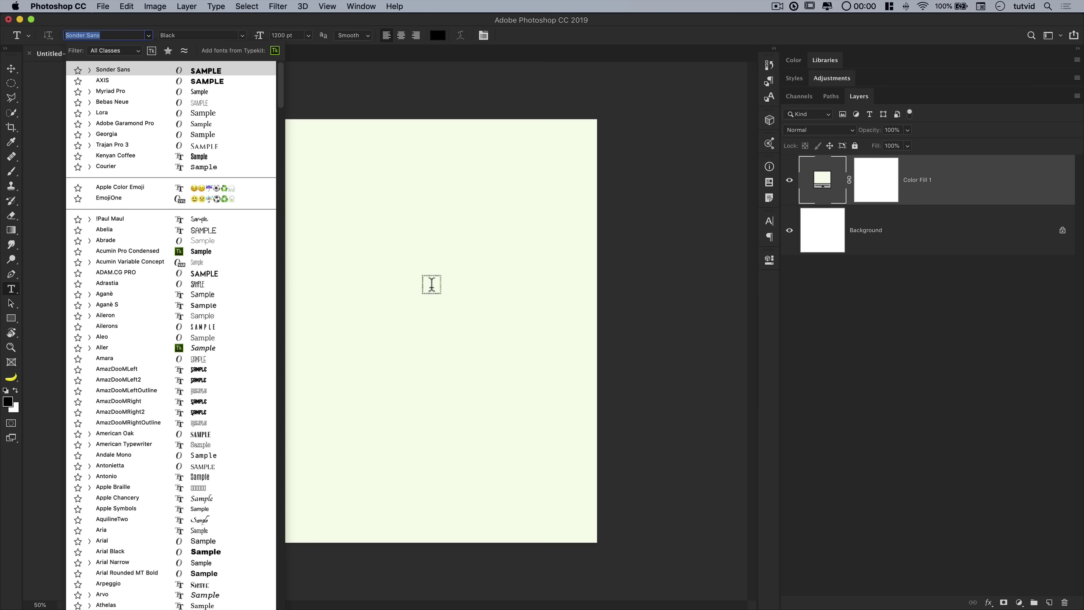
left_click(417, 278)
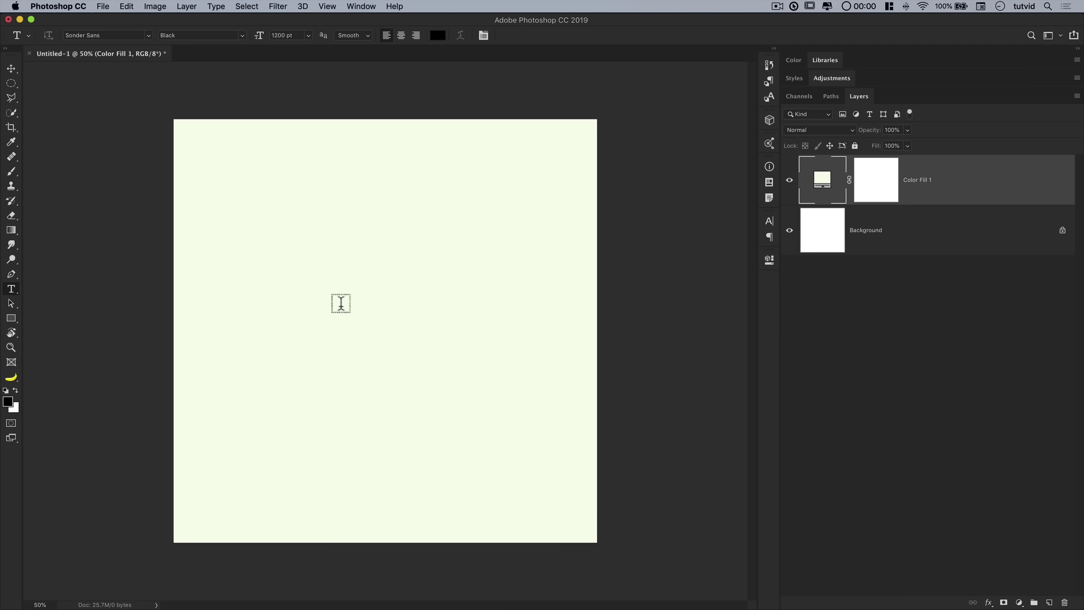
left_click(338, 302)
type("9")
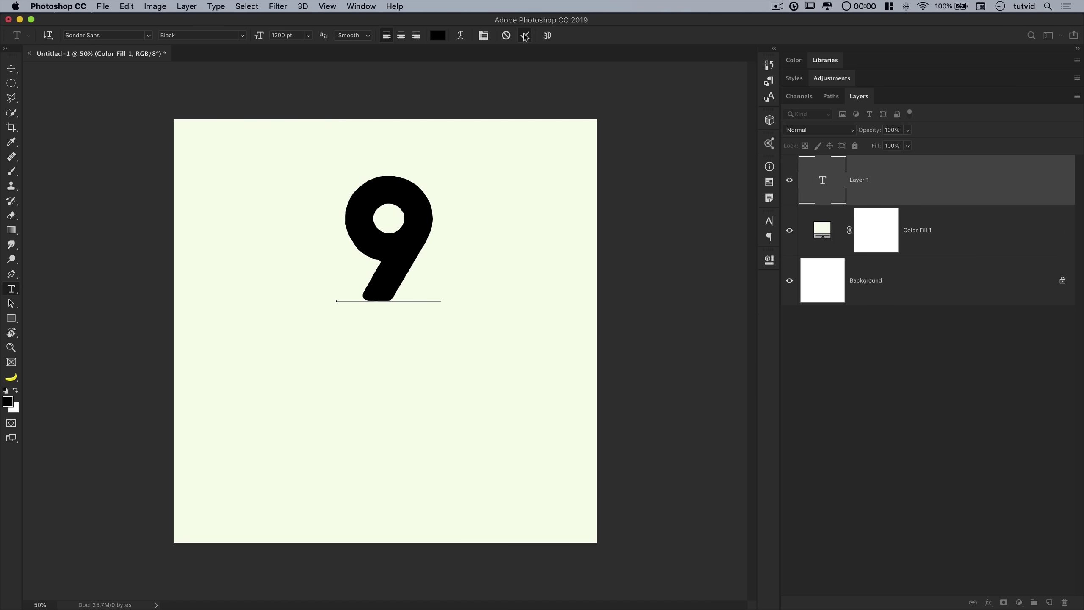
left_click(526, 36)
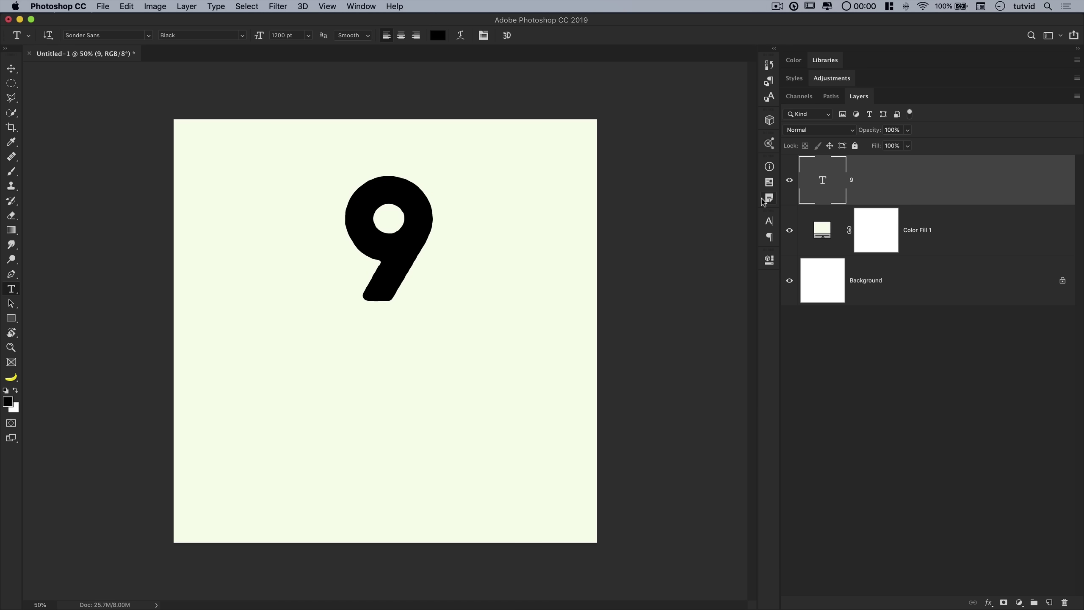
Set the 9's font size to the 1296 pt maximum in the Character panel.
left_click(768, 220)
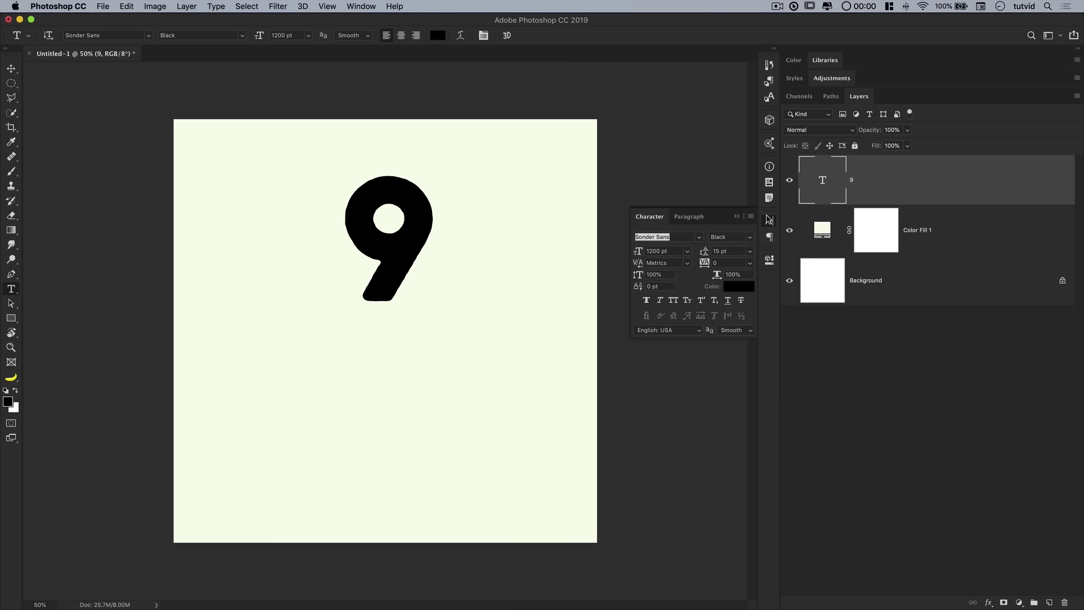
left_click(671, 253)
type("2000")
key("Return")
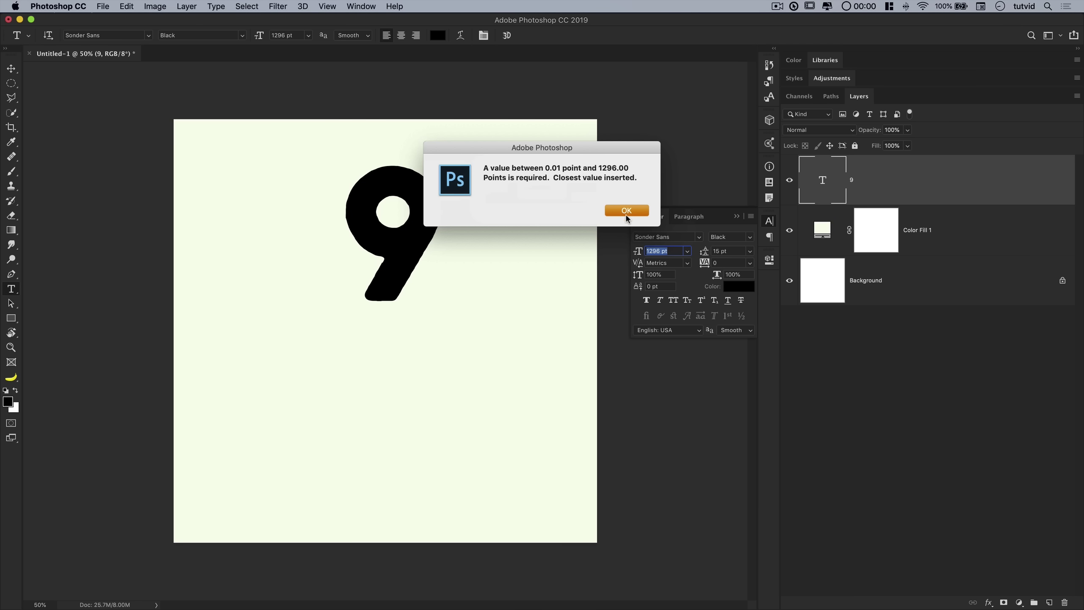
left_click(627, 211)
left_click(127, 7)
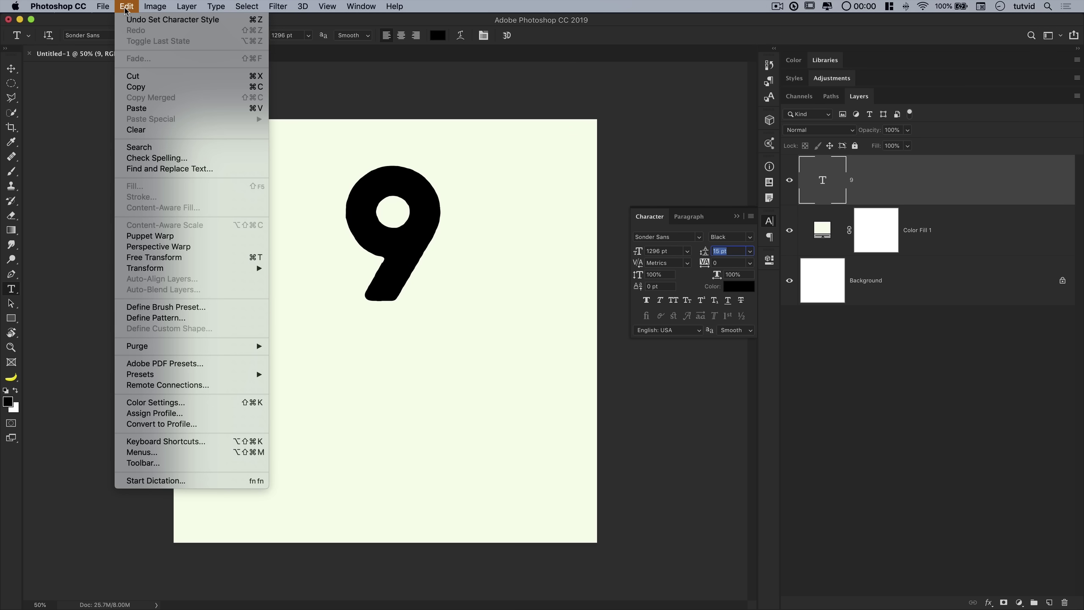
Scale the 9 up to about 2058 pt with two Free Transforms.
left_click(179, 259)
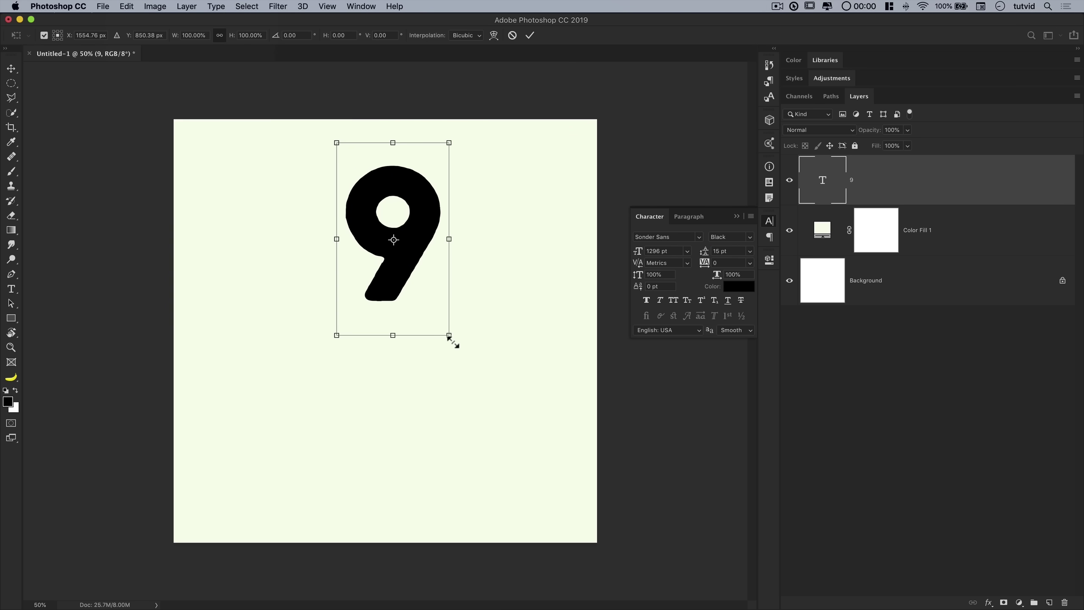
left_click_drag(452, 341, 531, 404)
left_click(530, 36)
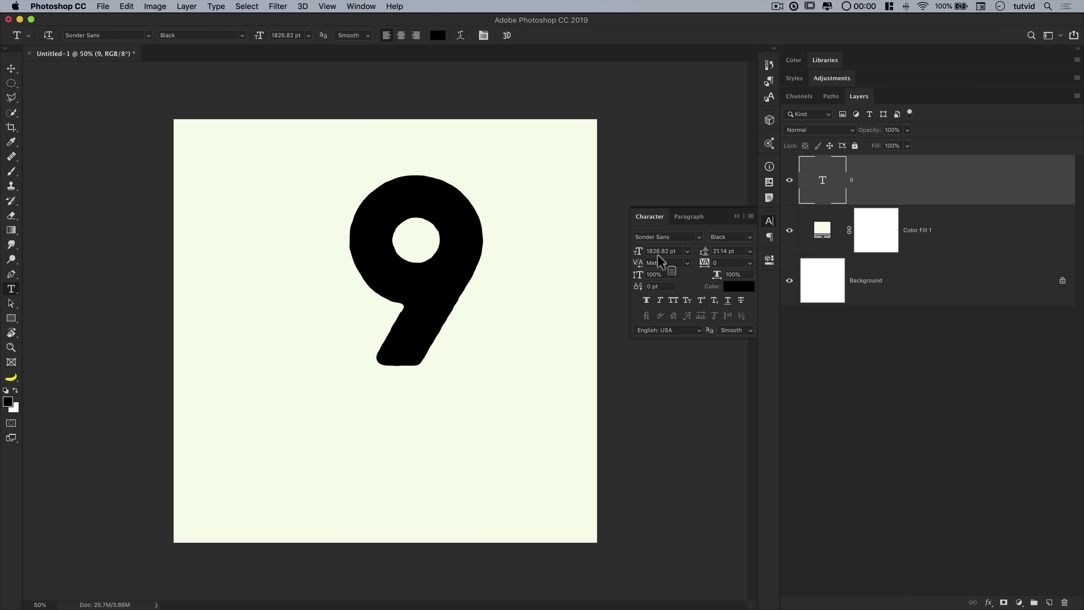
key("super+t")
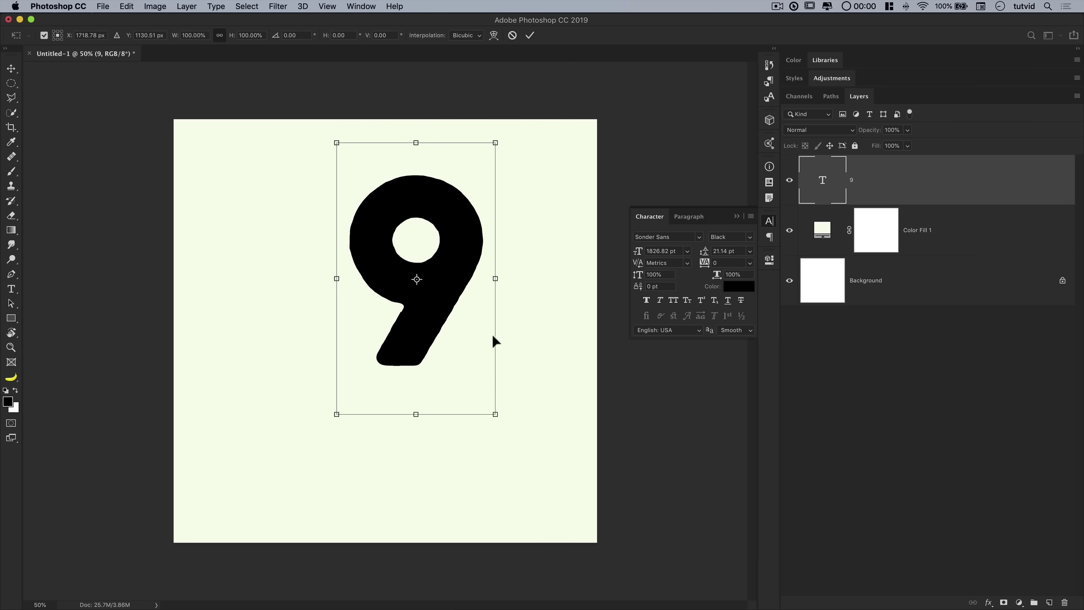
left_click_drag(500, 419, 534, 444)
key("Return")
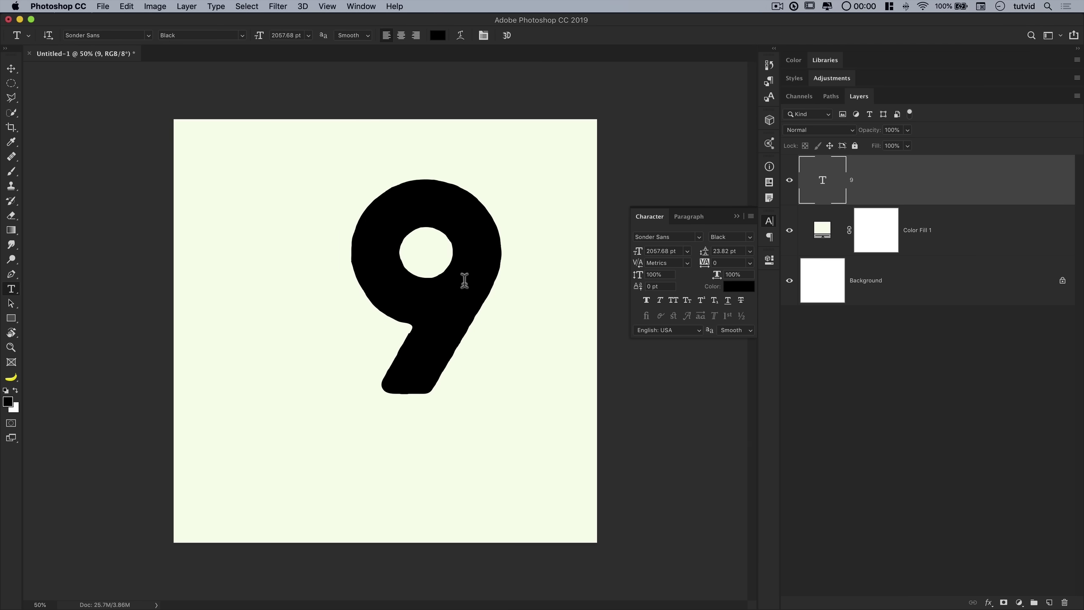
Centre the 9 on the canvas with the Move tool and arrow-key nudges.
left_click(12, 70)
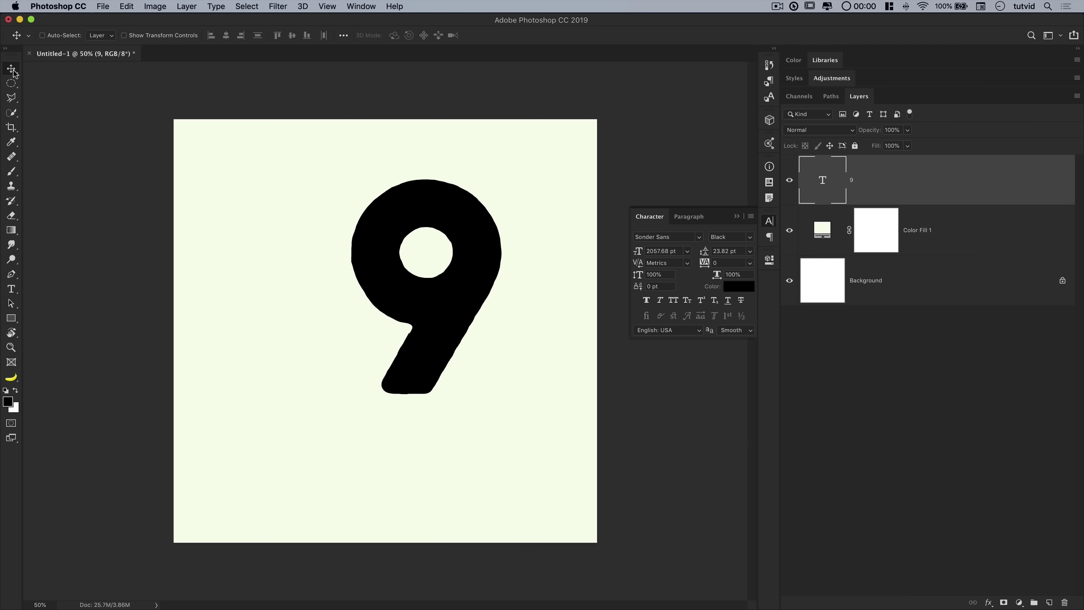
left_click_drag(460, 274, 421, 311)
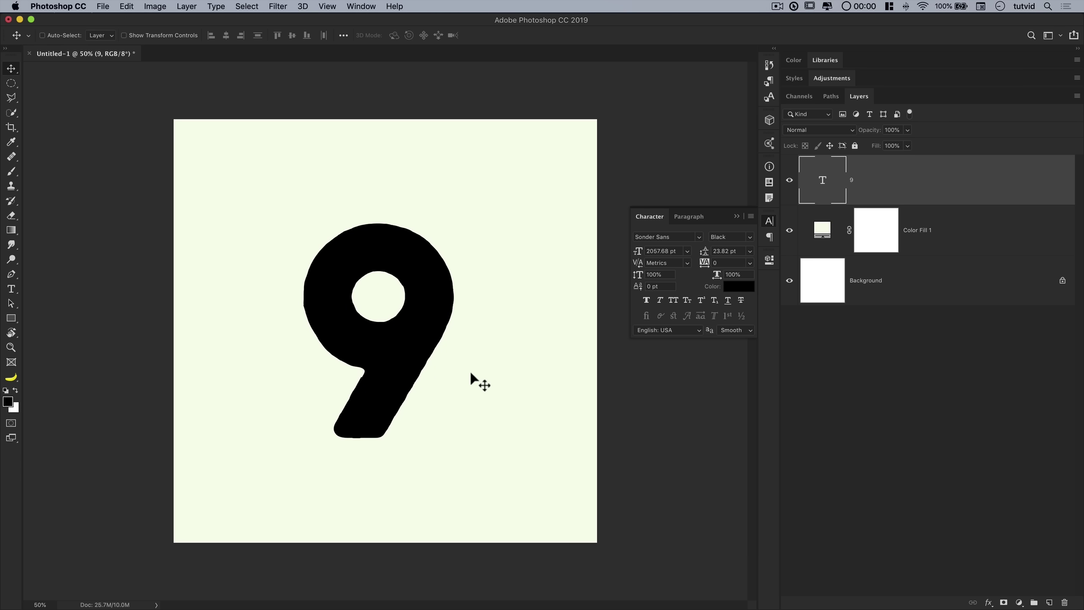
key("Down")
key("Down")
key("Right")
key("Right")
key("Down")
key("Down")
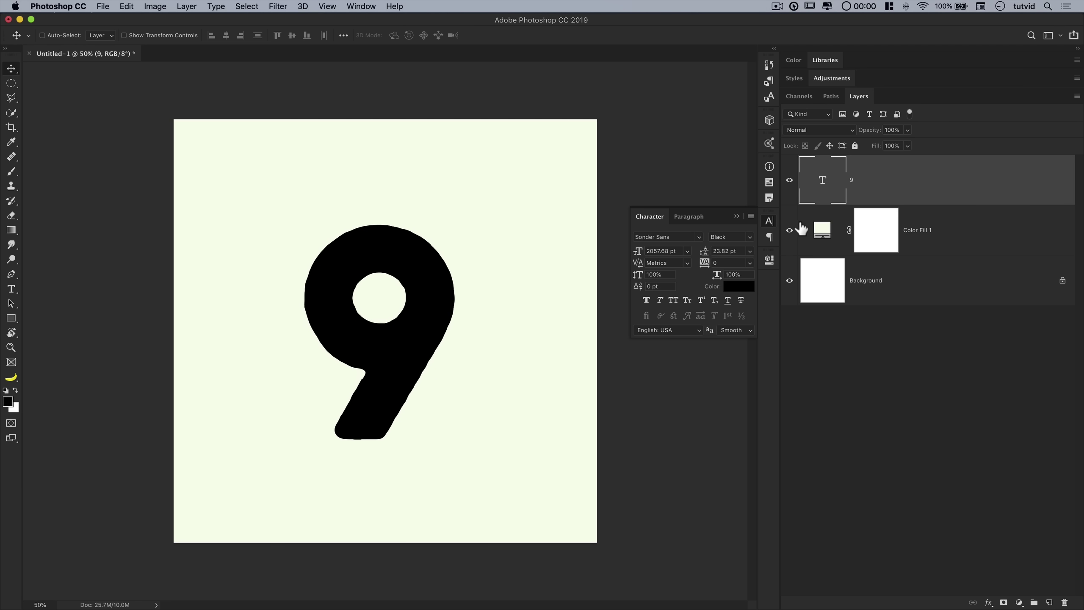
key("super+Tab")
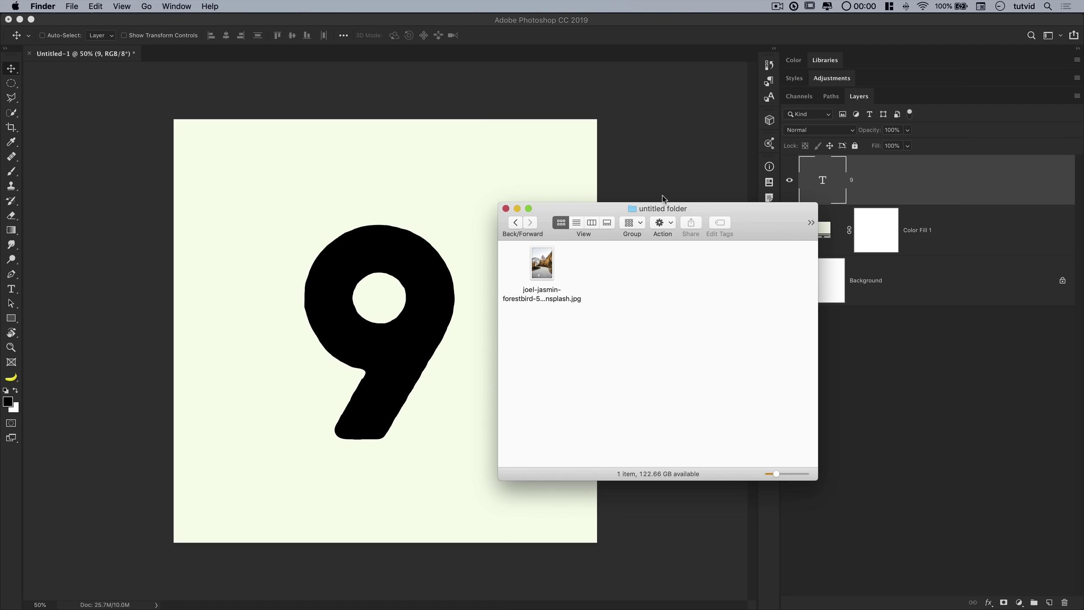
Drag the mountain road JPG from Finder onto the Photoshop canvas.
left_click(544, 273)
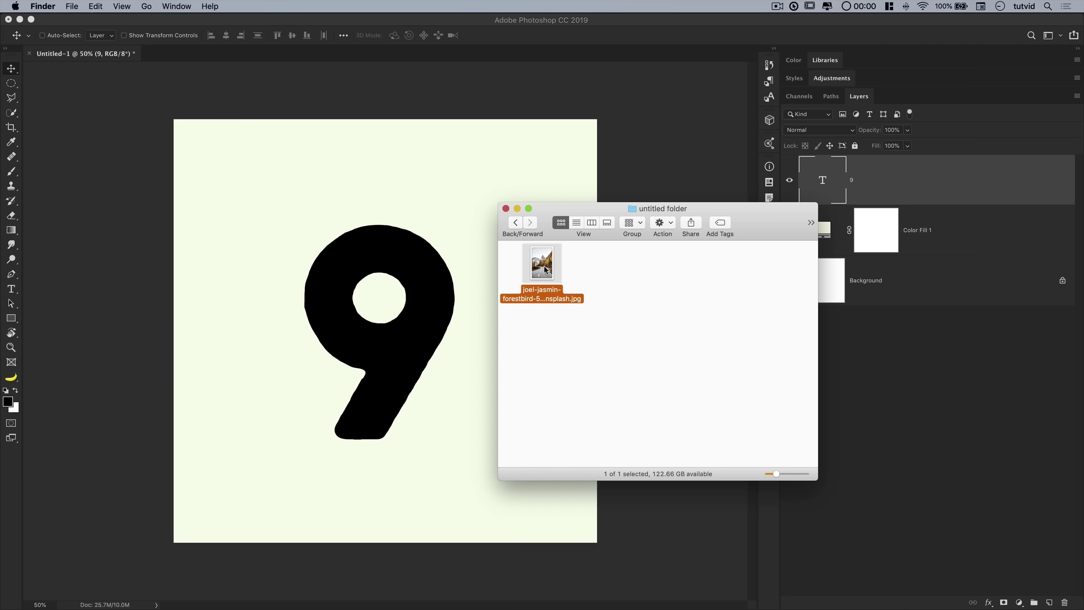
left_click_drag(544, 269, 376, 305)
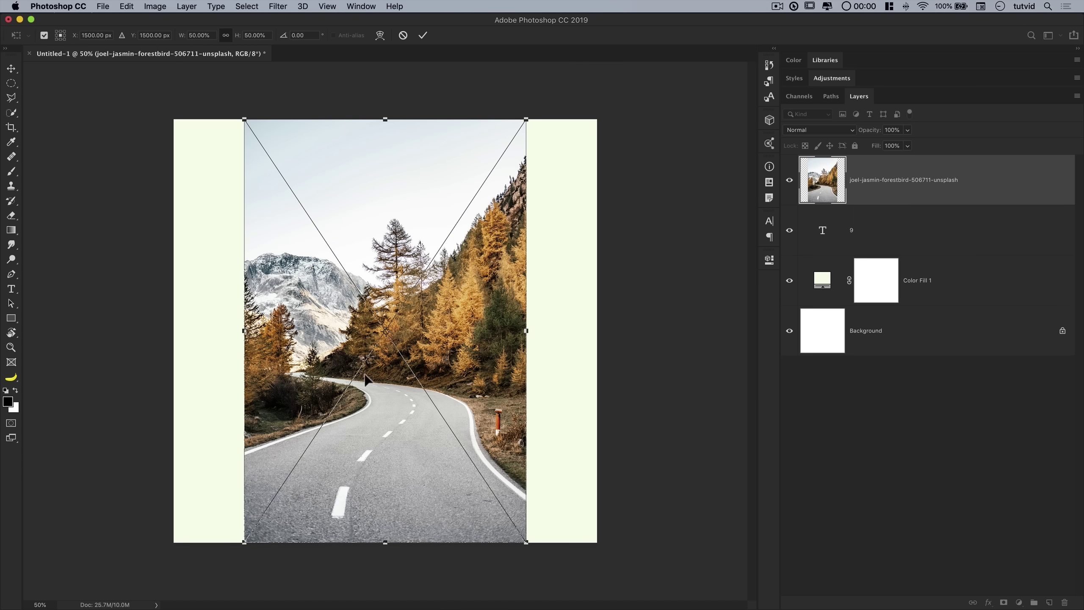
Lower the photo's opacity and scale it to about 54.5%.
left_click_drag(874, 136, 849, 134)
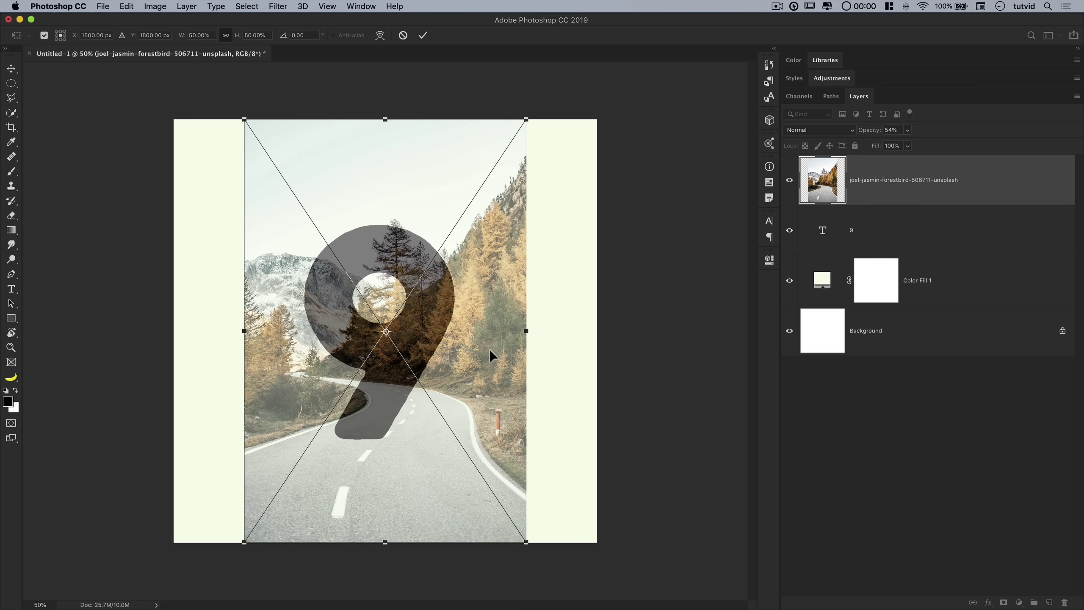
left_click_drag(462, 426, 455, 406)
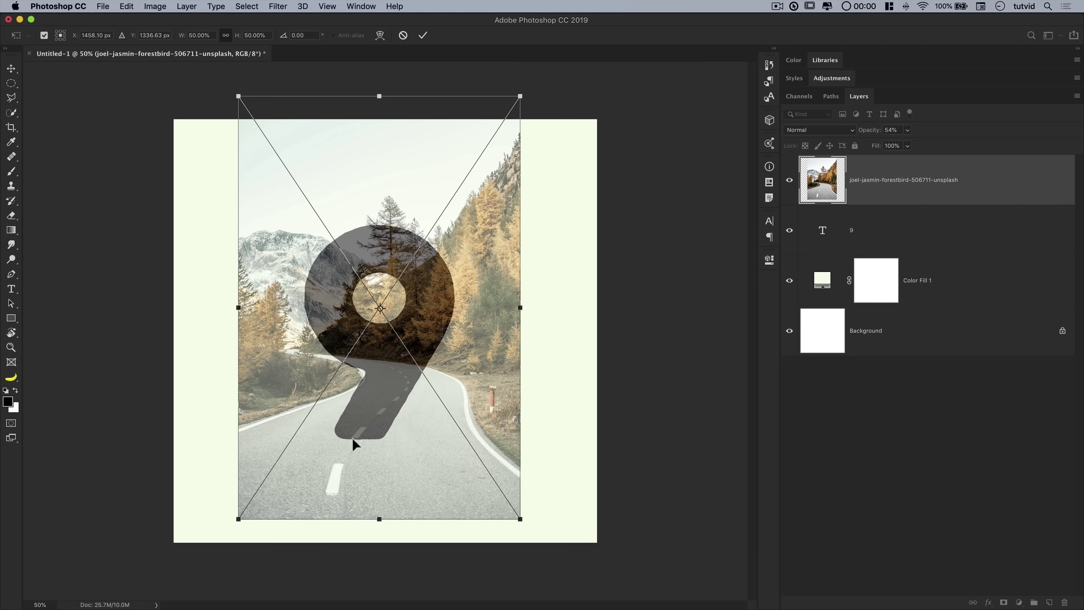
left_click_drag(522, 96, 564, 68)
key("ctrl+z")
Nudge the photo with arrow keys into position over the 9.
left_click_drag(466, 316, 467, 316)
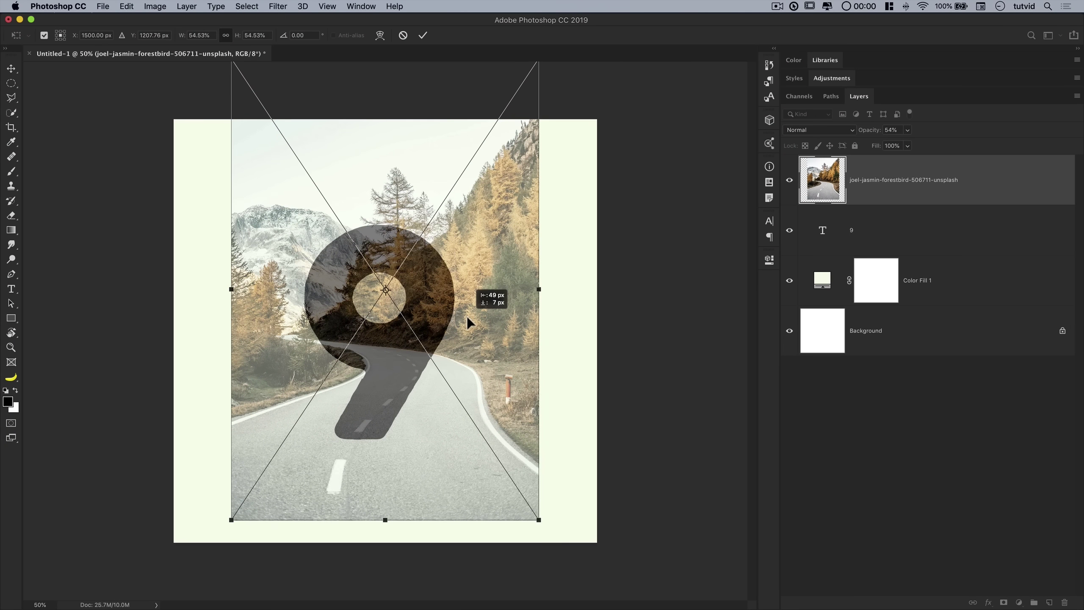
key("Right")
key("Right")
key("Right")
key("Up")
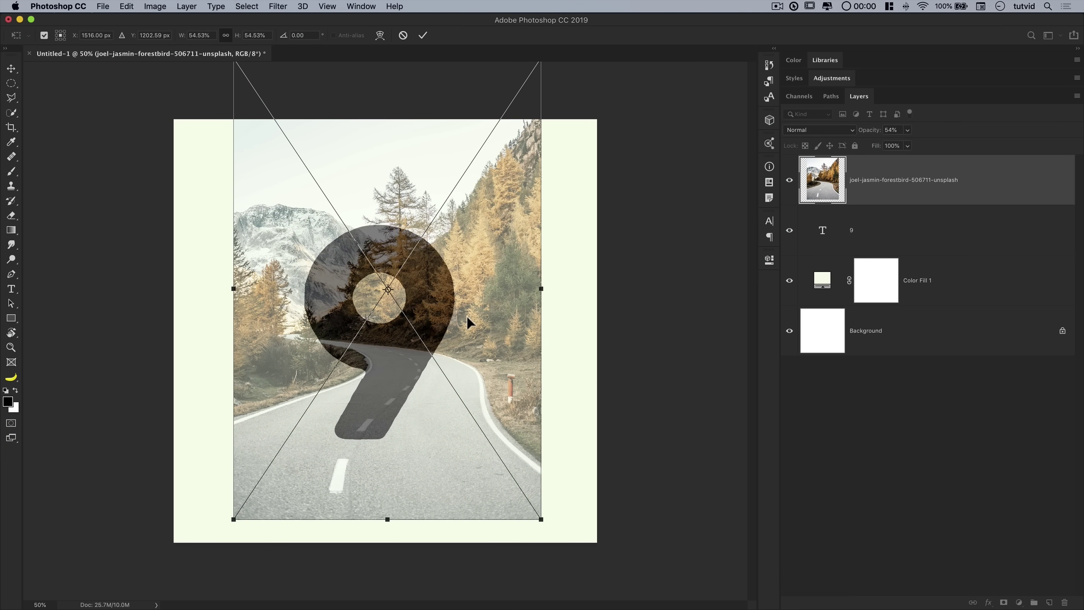
key("shift+Left")
key("shift+Down")
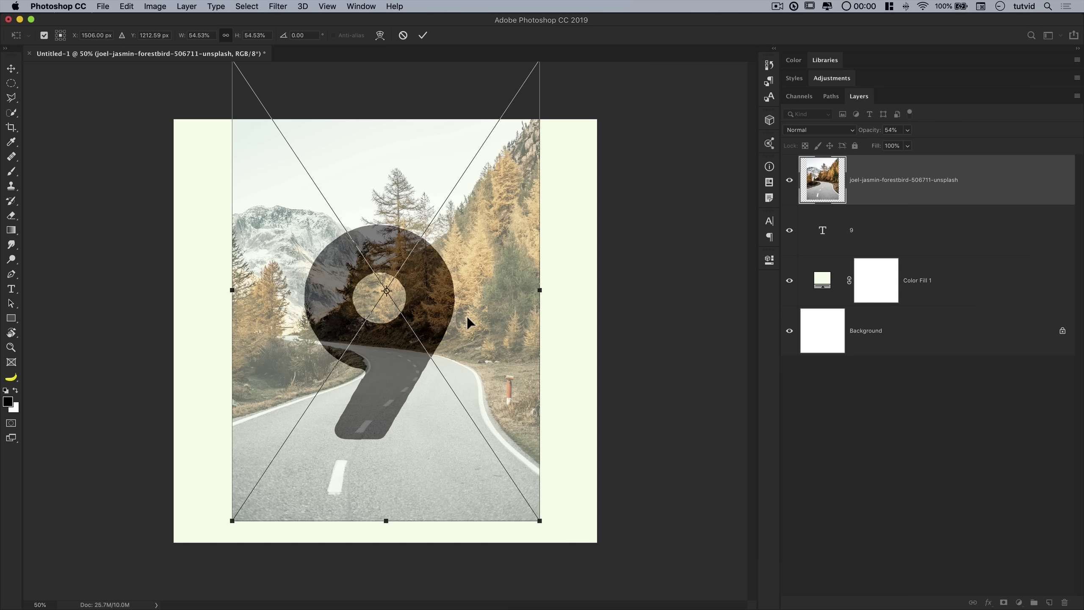
key("shift+Up")
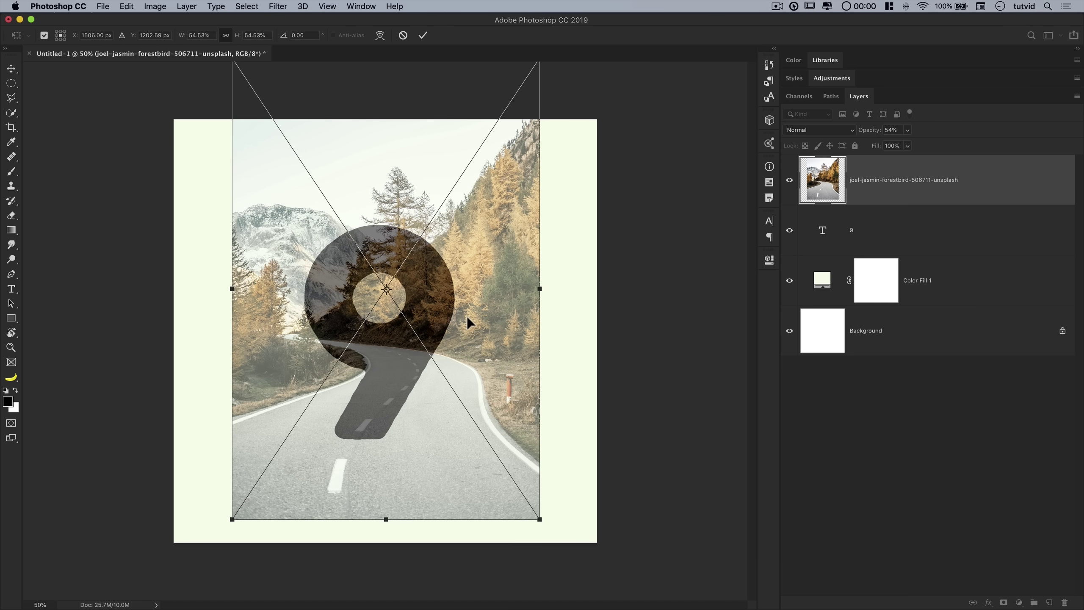
key("Right")
key("Right")
key("Right")
key("Right")
key("shift+Up")
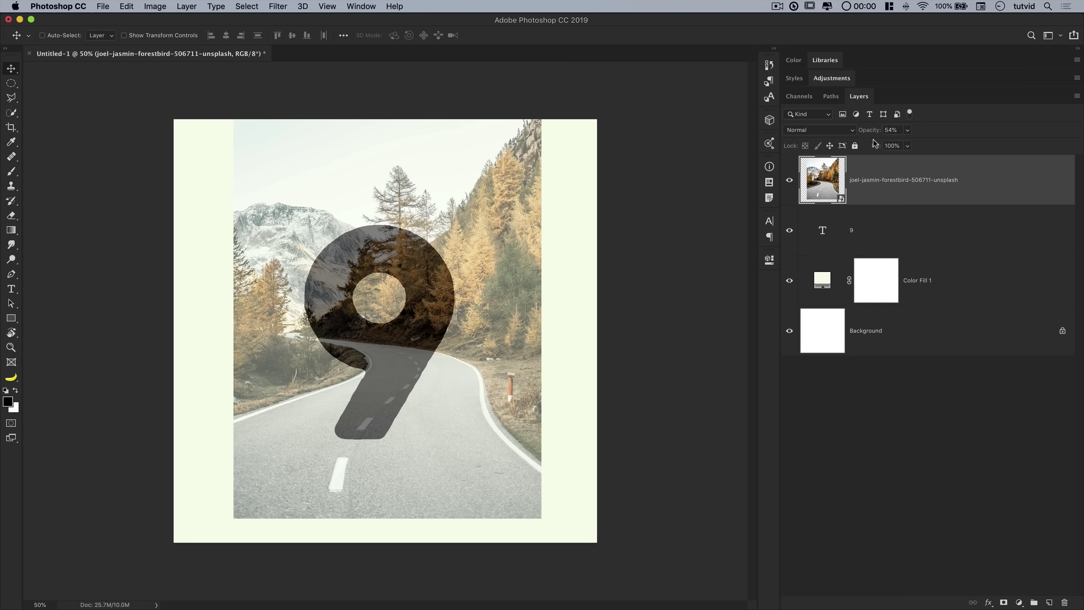
Restore the photo to 100% opacity and add a Levels adjustment layer.
left_click_drag(873, 138, 930, 138)
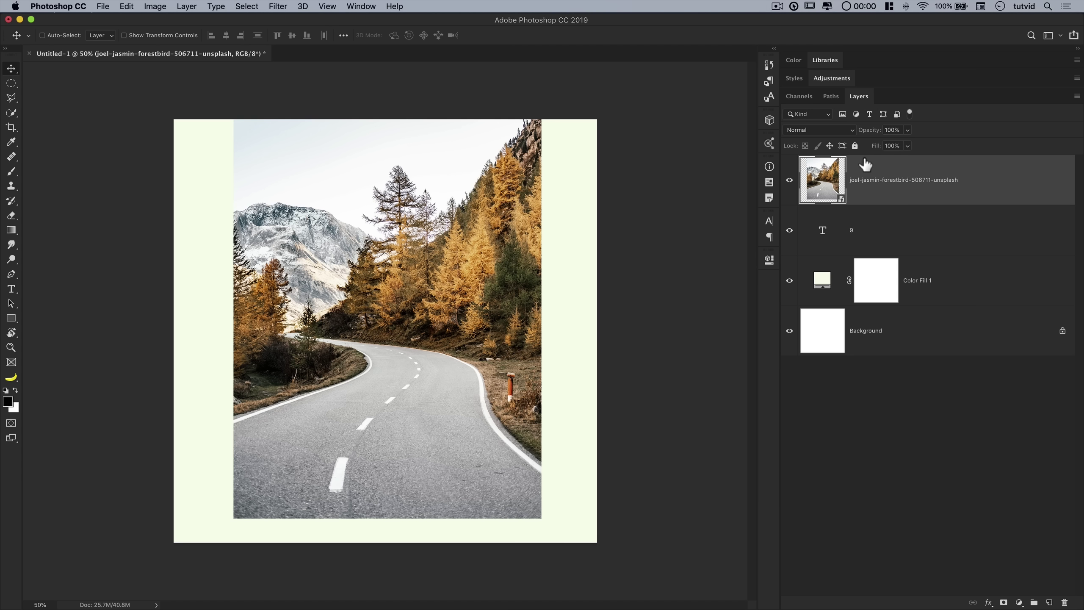
left_click(828, 79)
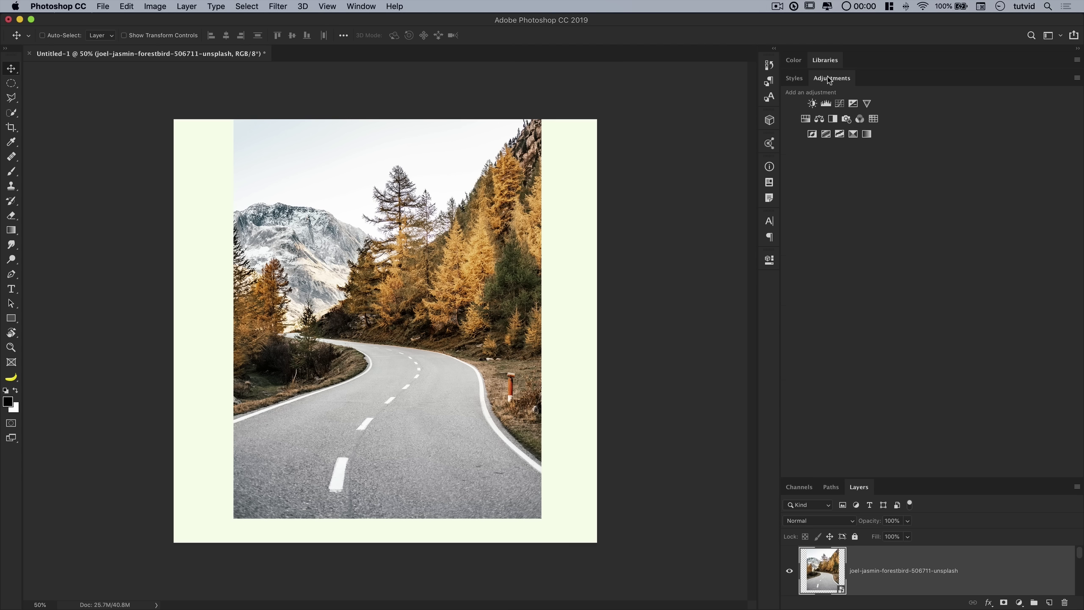
left_click(826, 104)
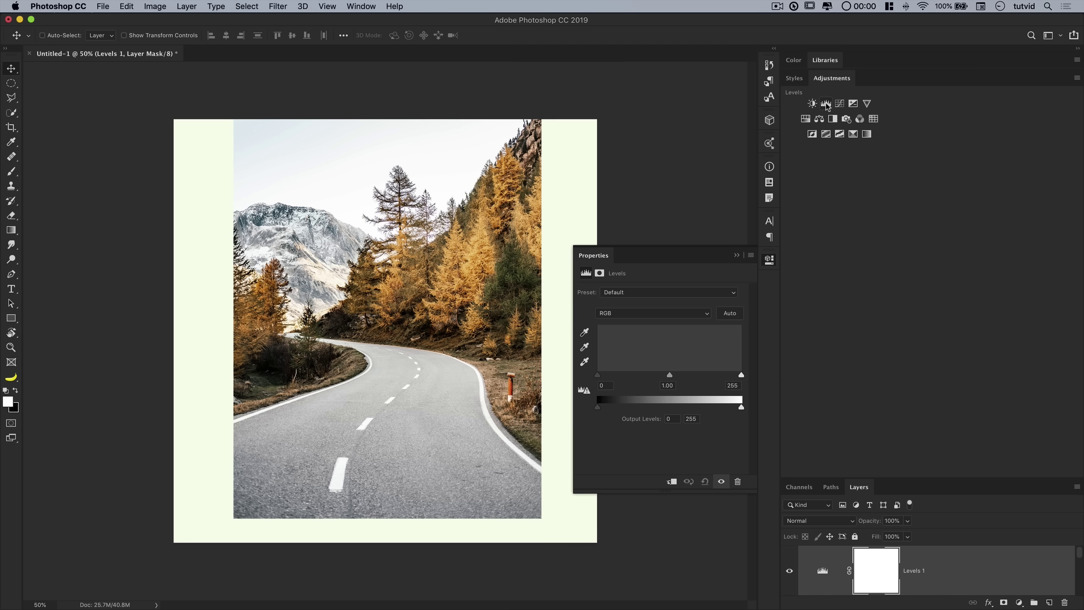
left_click_drag(916, 481, 905, 146)
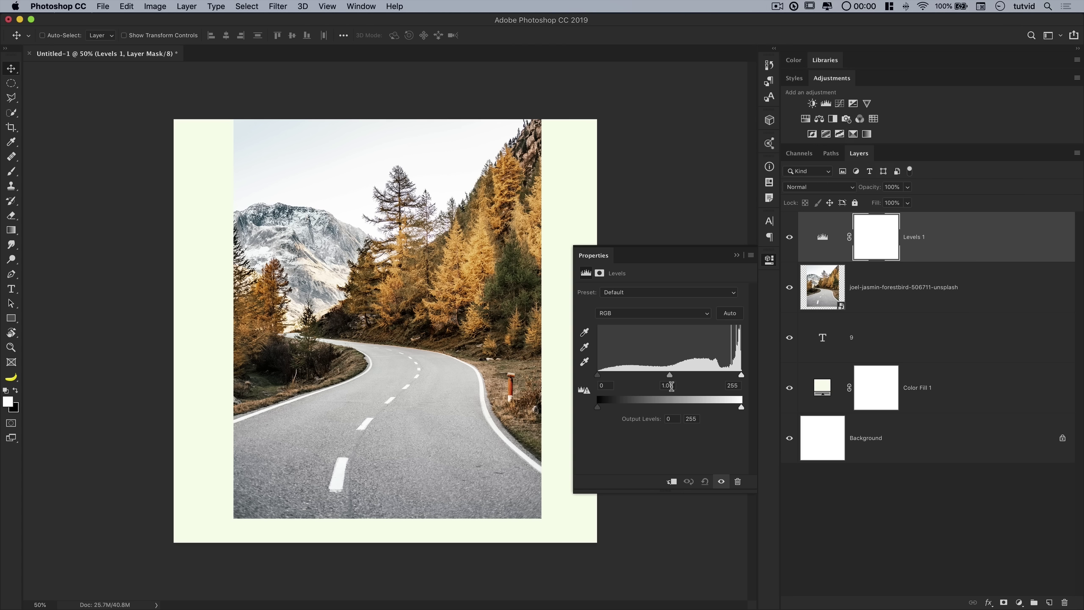
Set Levels midtones to 0.80 and white point to 224, clipped to the photo.
left_click_drag(669, 376, 674, 376)
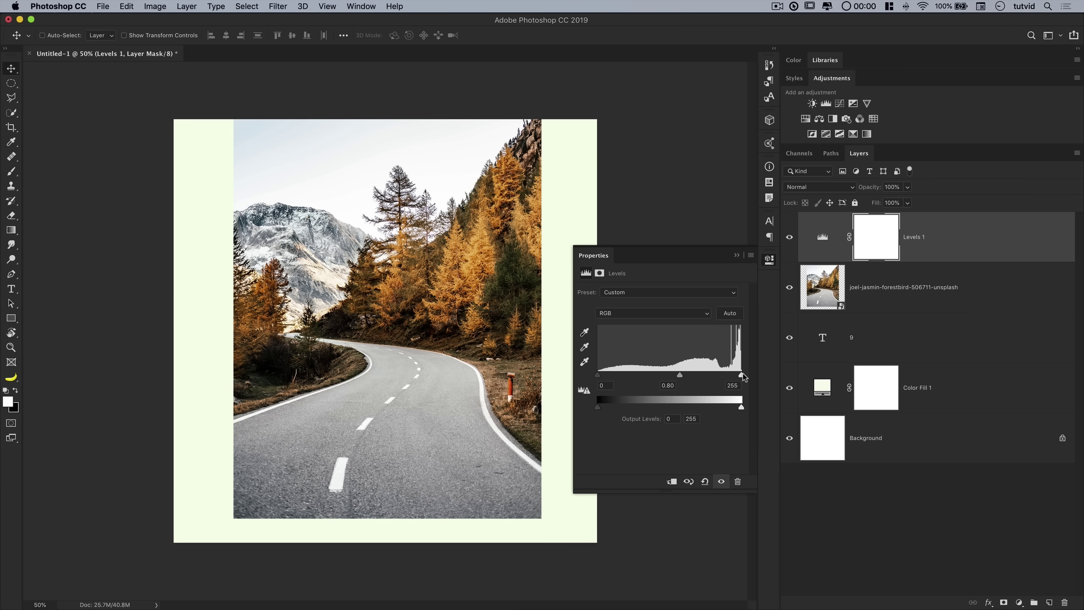
left_click_drag(742, 375, 733, 375)
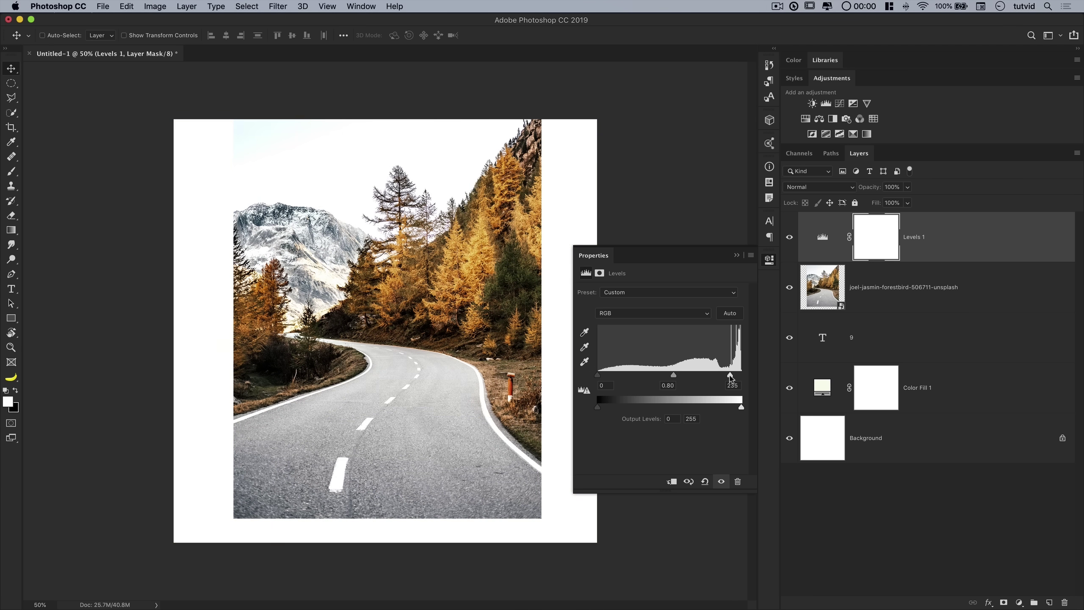
left_click_drag(732, 377, 724, 378)
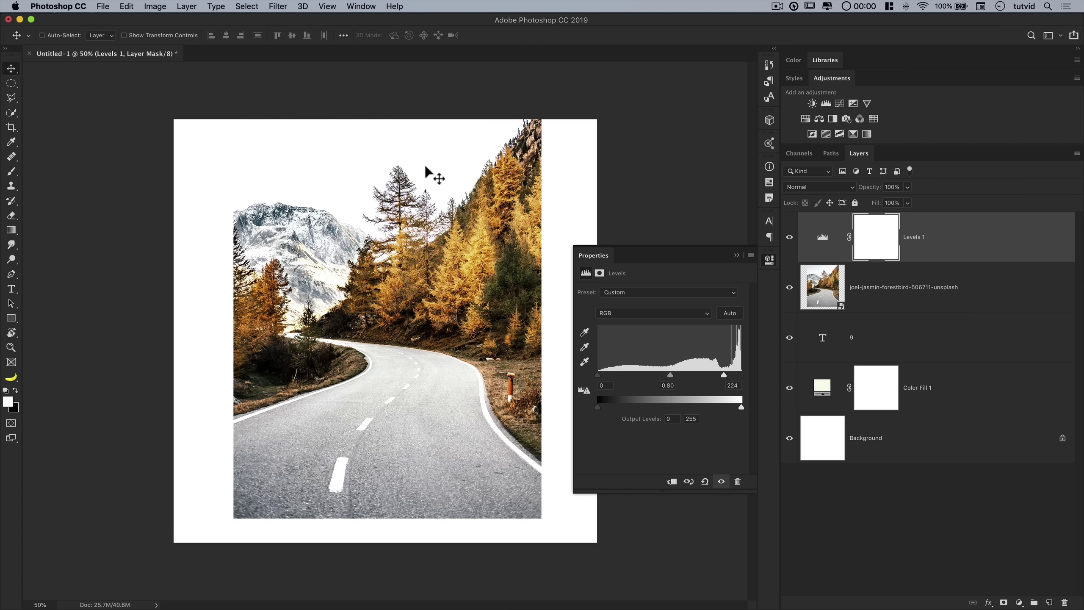
left_click(822, 237)
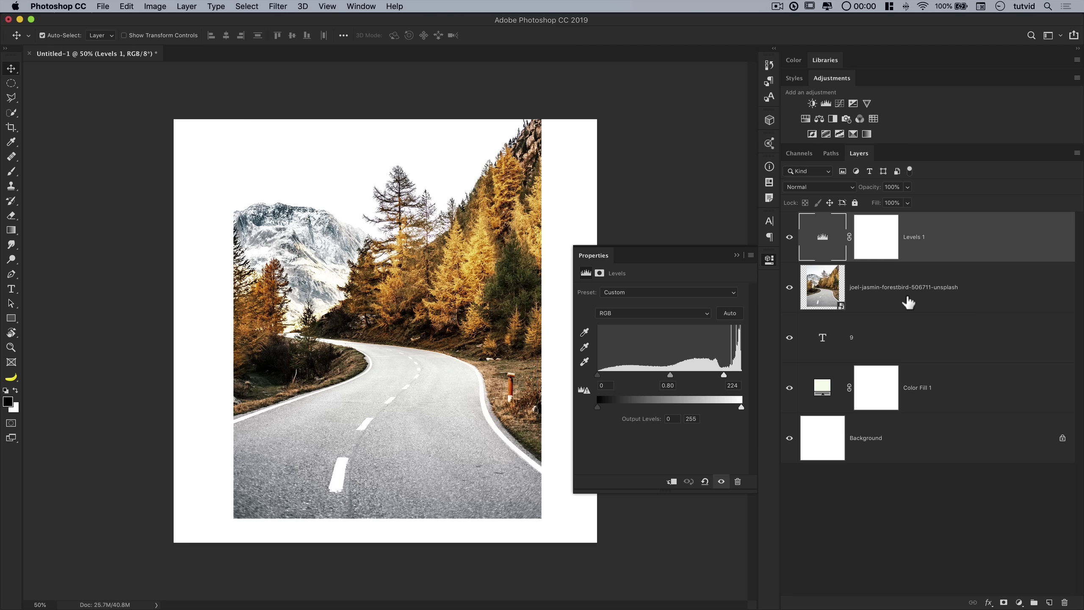
key("super+alt+g")
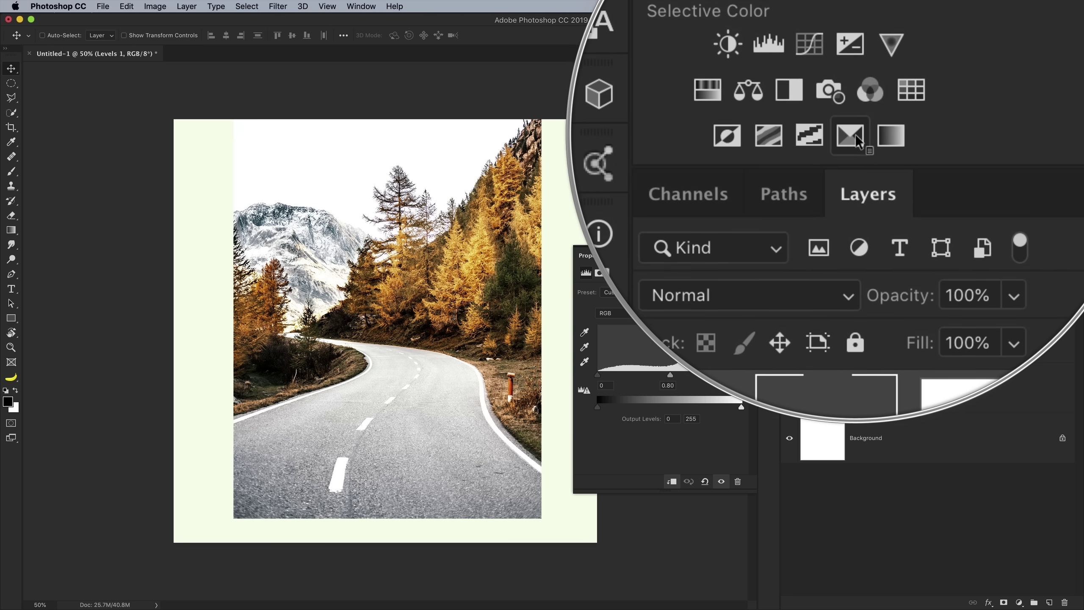
Add a clipped Selective Color layer with Blacks at Cyan −10, Magenta −10, Yellow −15, Black −5.
left_click(853, 134)
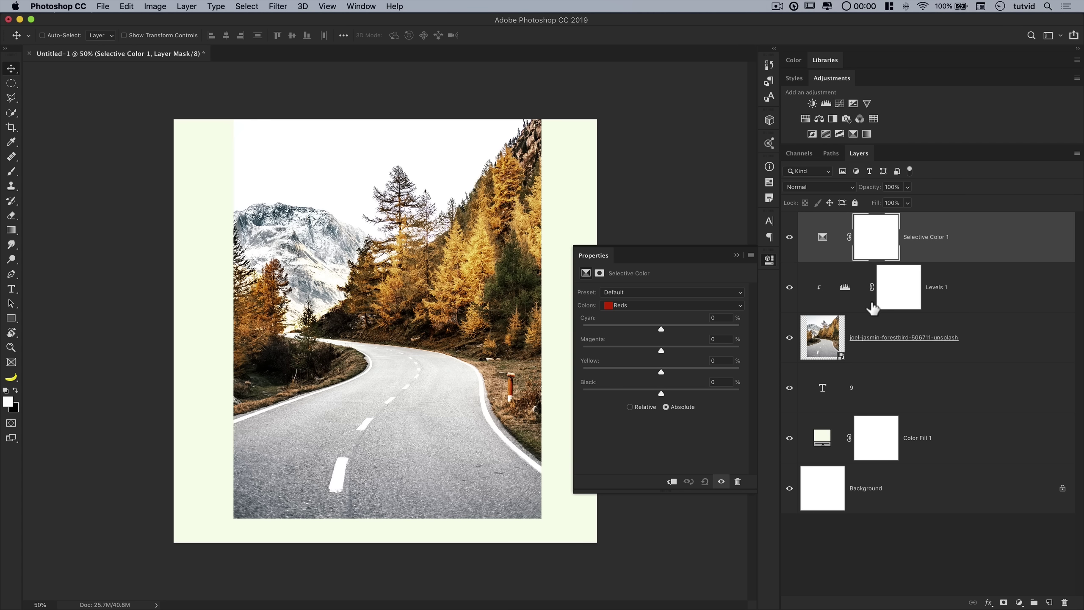
key("super+alt+g")
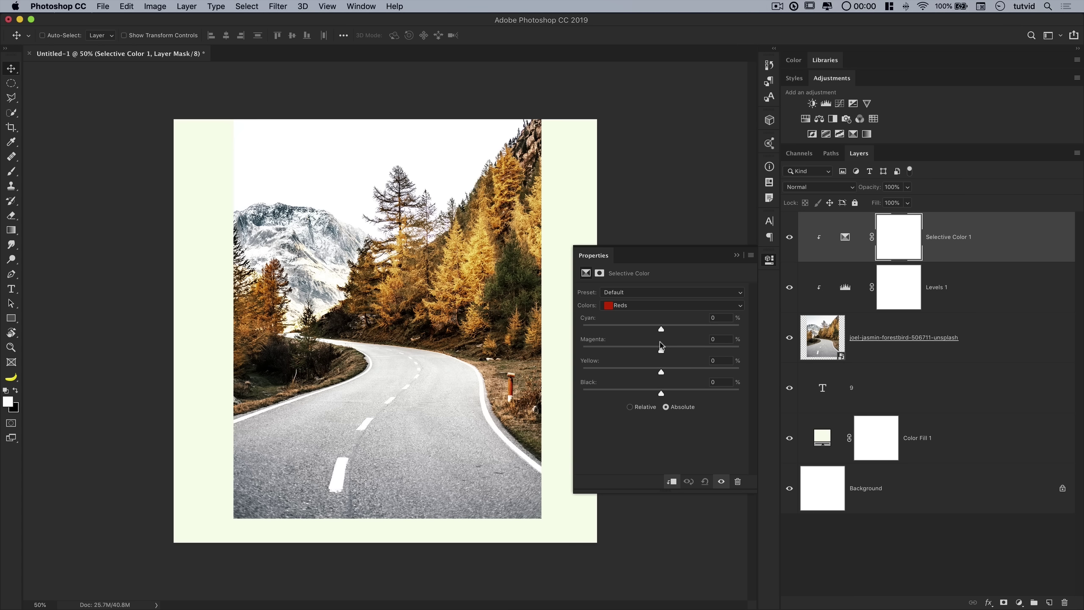
left_click(624, 313)
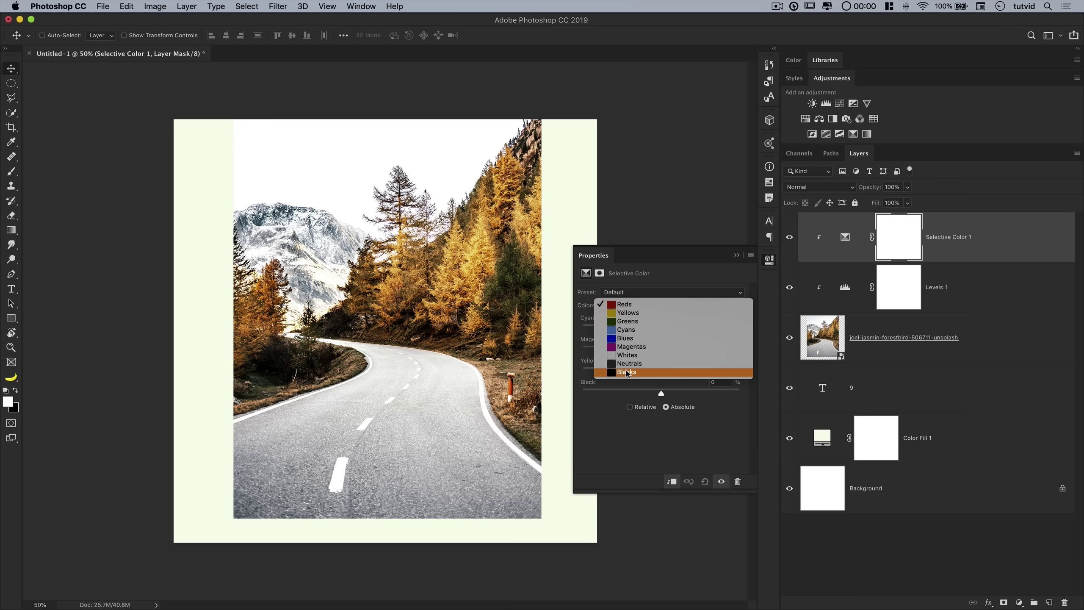
left_click(623, 375)
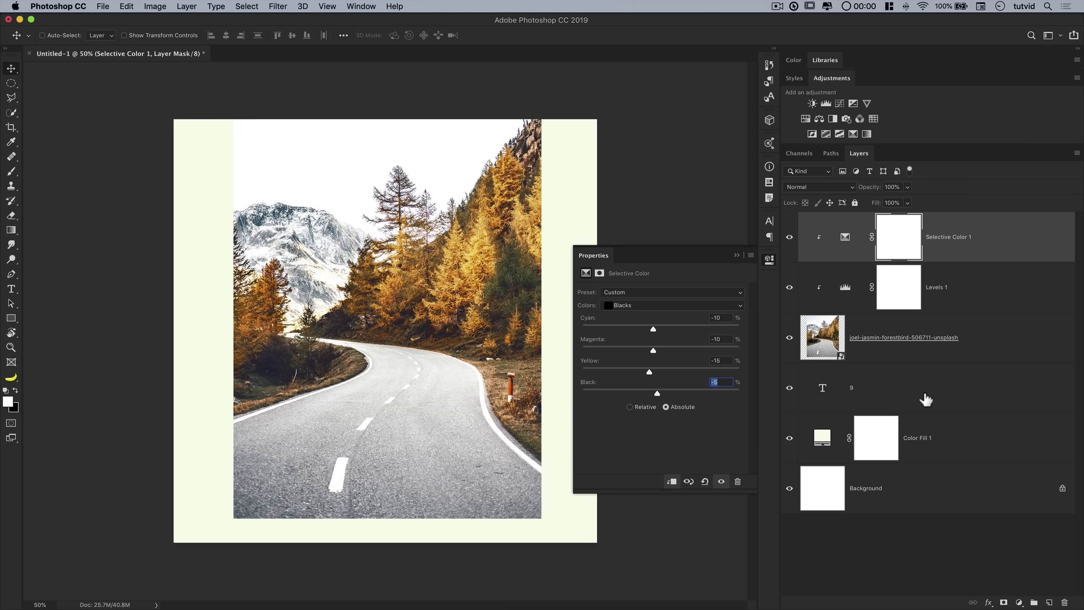
left_click(790, 238)
left_click(790, 238)
left_click(768, 261)
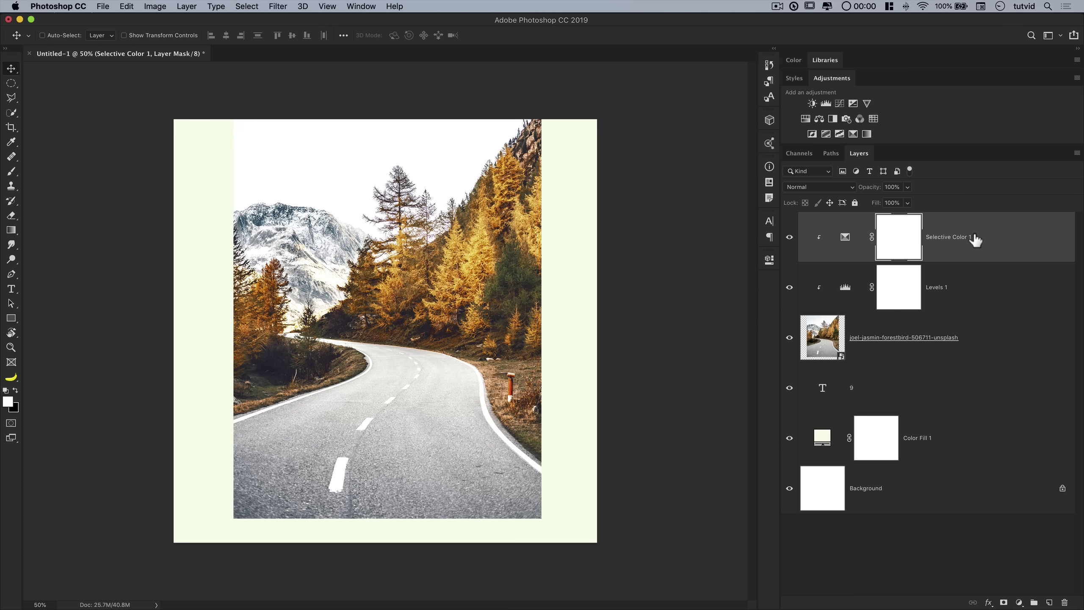
left_click(866, 331)
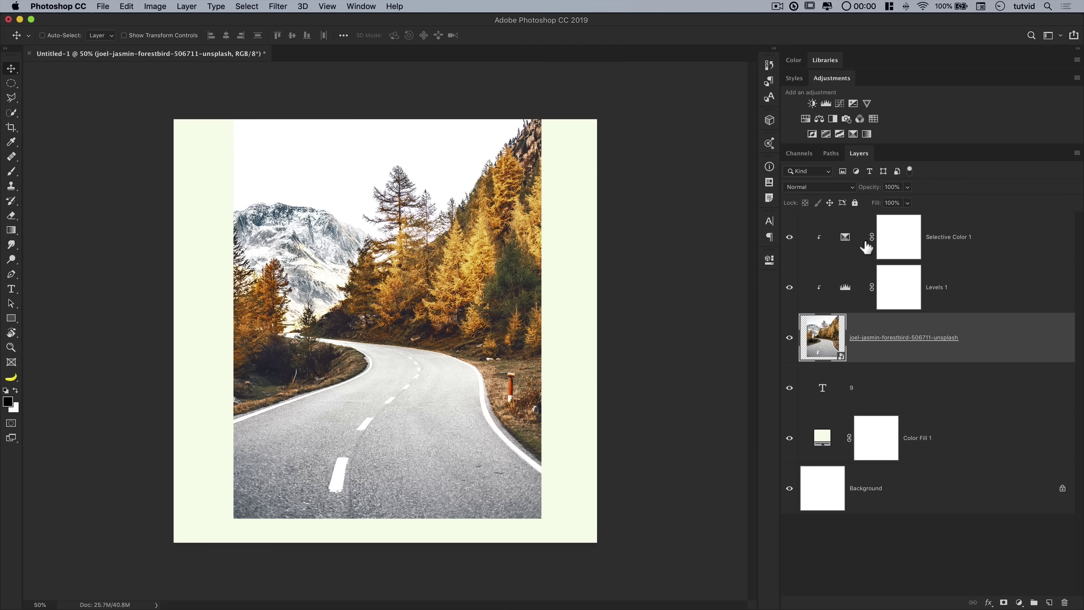
Switch the road photo layer to Multiply and hide the 9 text layer.
left_click(831, 193)
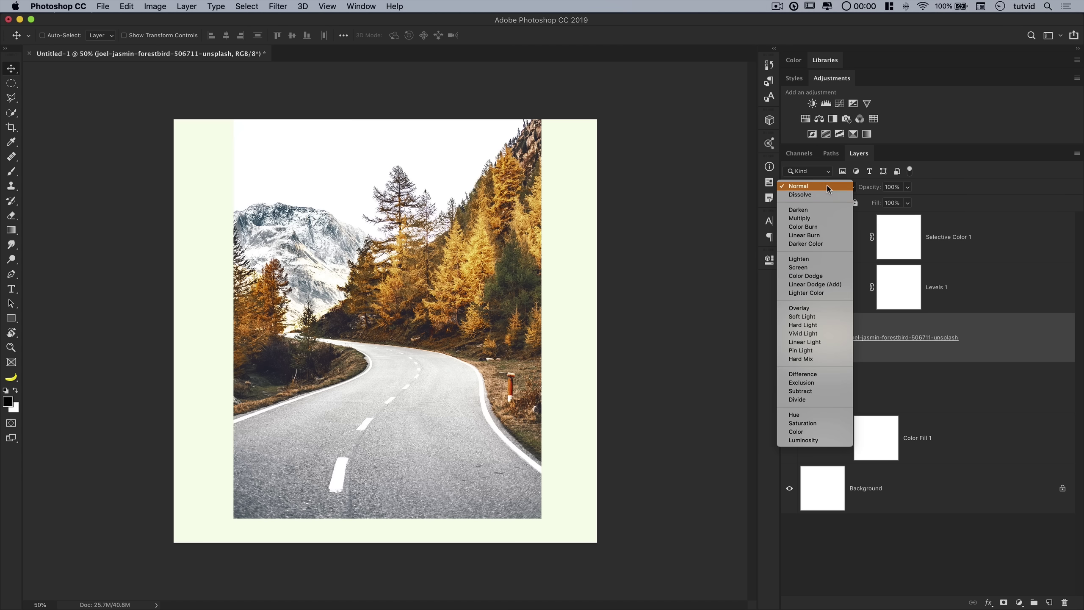
left_click(809, 220)
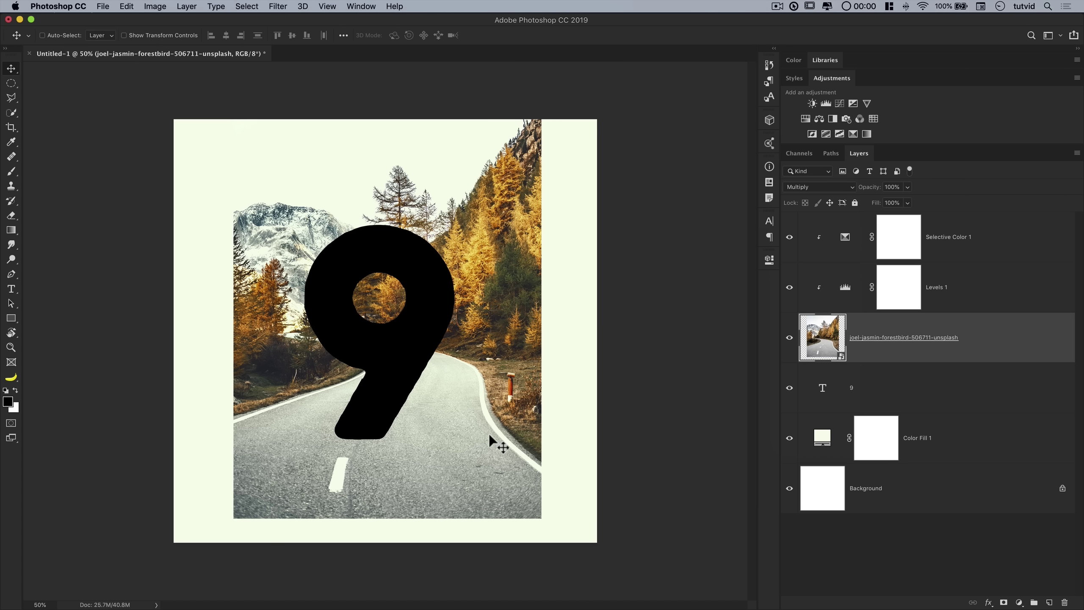
left_click(882, 386)
left_click(791, 389)
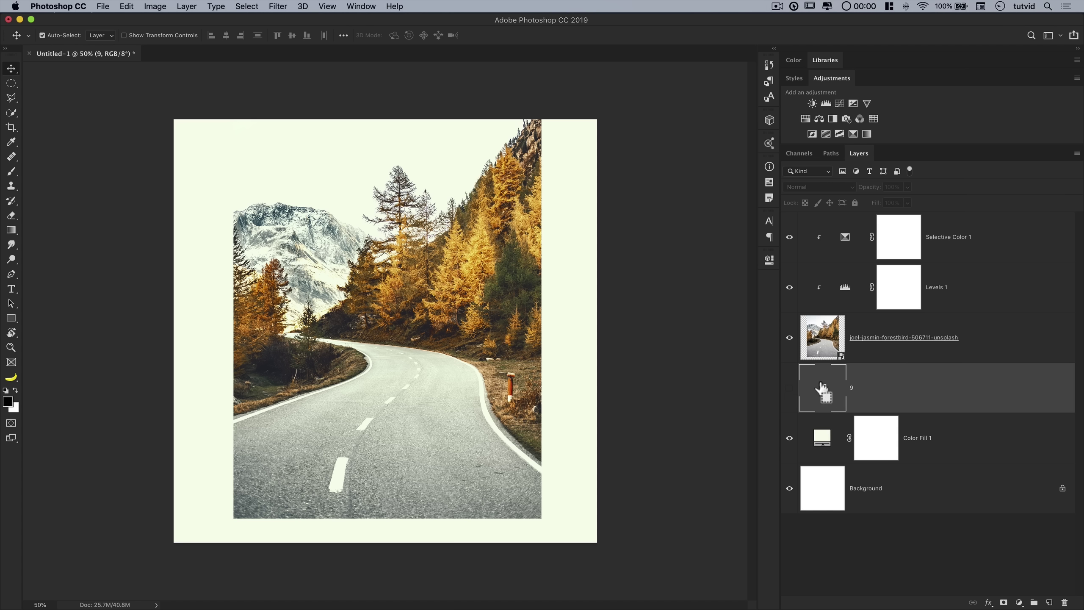
Load the 9's outline as a selection and apply it as a Reveal Selection mask on the photo.
mouse_move(822, 380)
left_mouse_down()
mouse_move(827, 407)
mouse_move(823, 395)
left_mouse_up()
left_click(824, 395, "super")
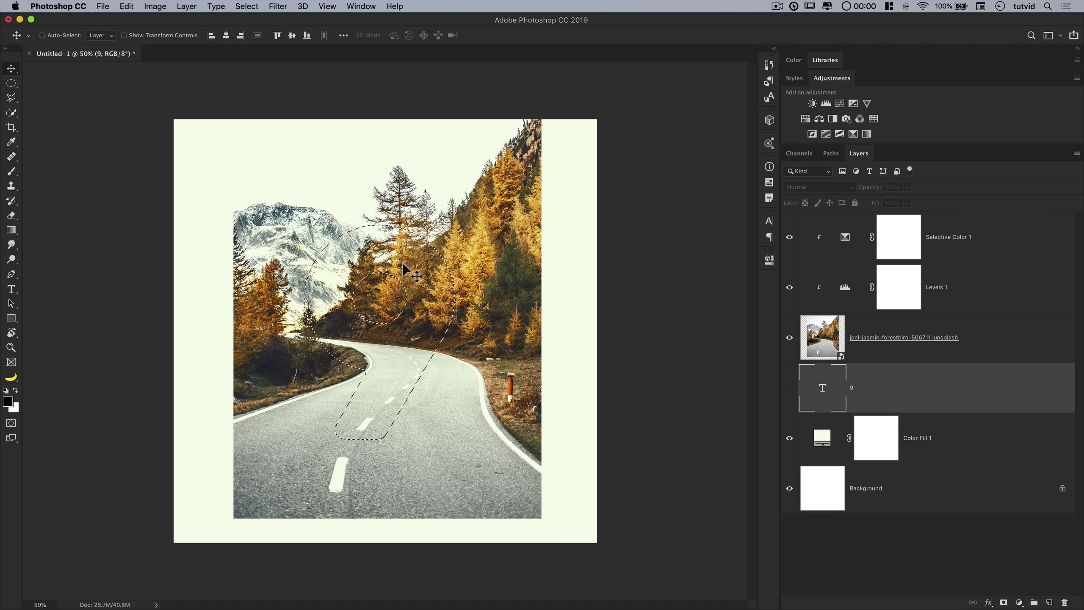
left_click(903, 337)
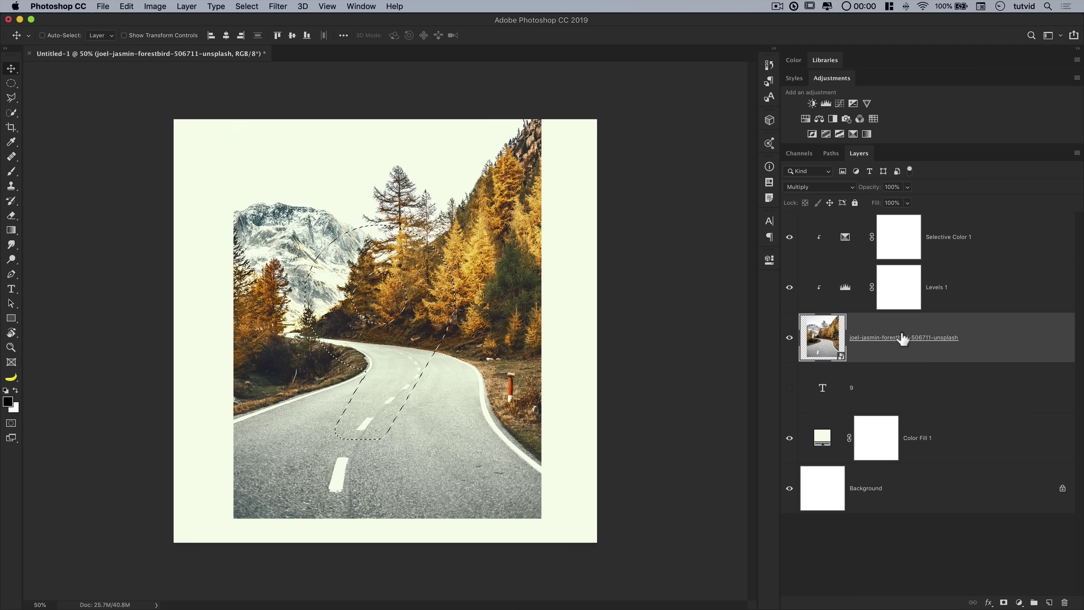
left_click(183, 7)
mouse_move(241, 191)
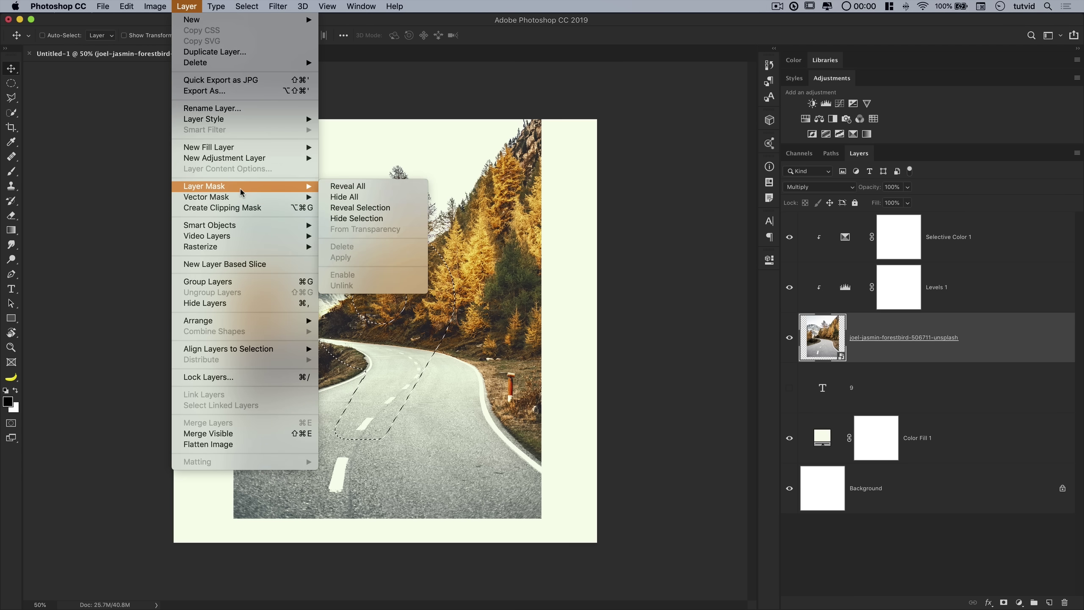
left_click(359, 208)
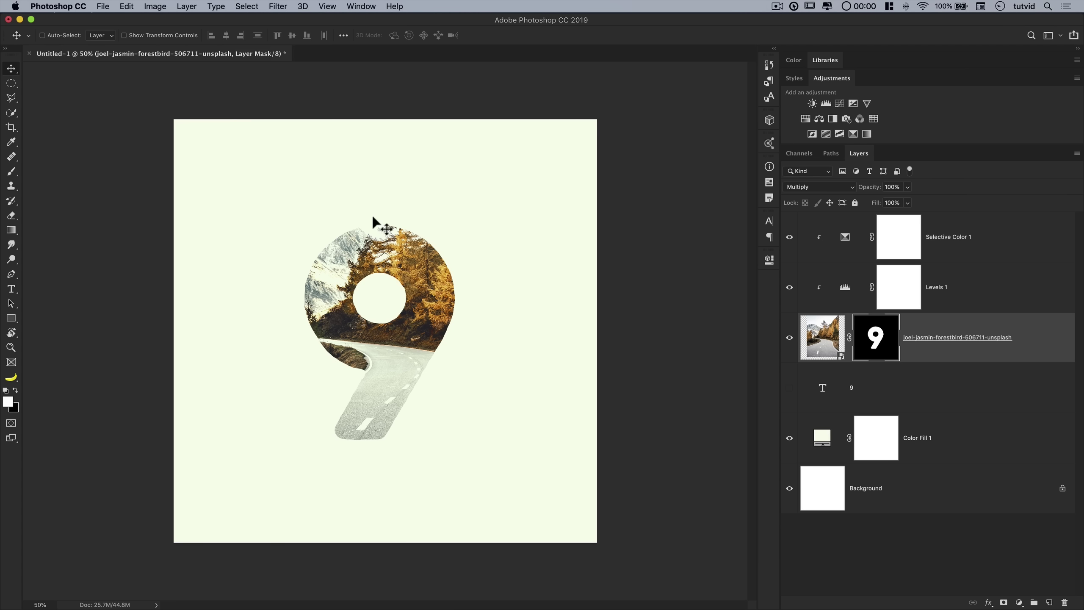
Pick the Brush tool and enlarge its soft round tip.
left_click(12, 171)
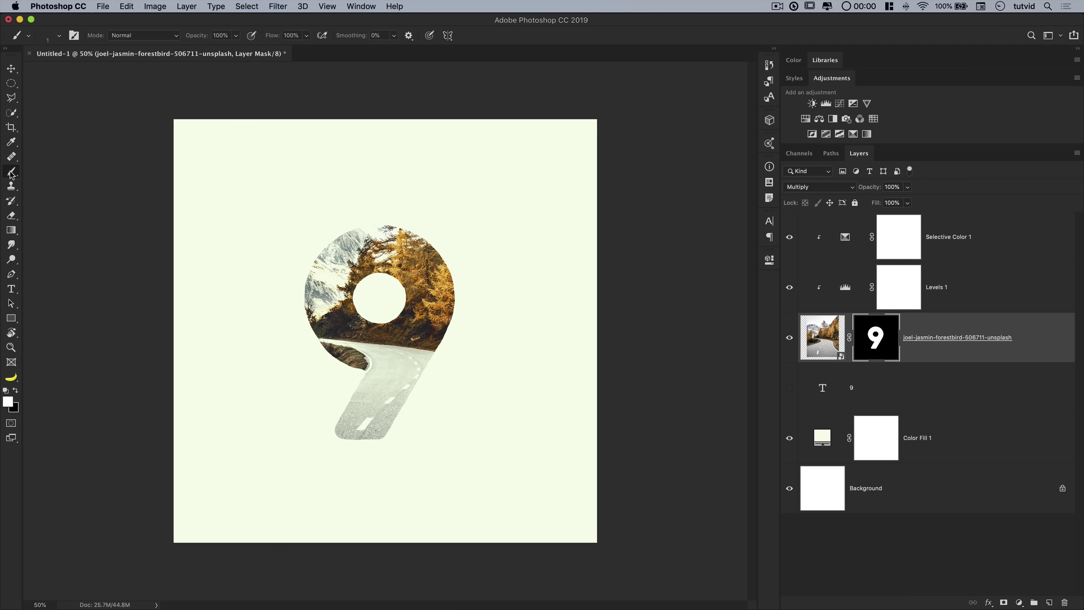
left_click(59, 37)
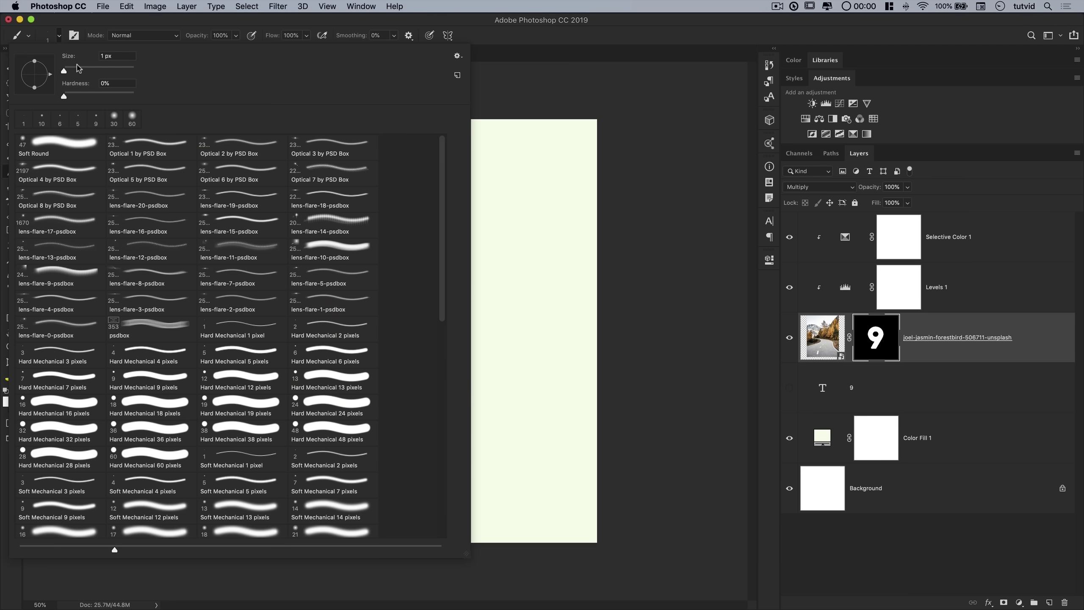
left_click_drag(77, 70, 97, 73)
left_click(277, 28)
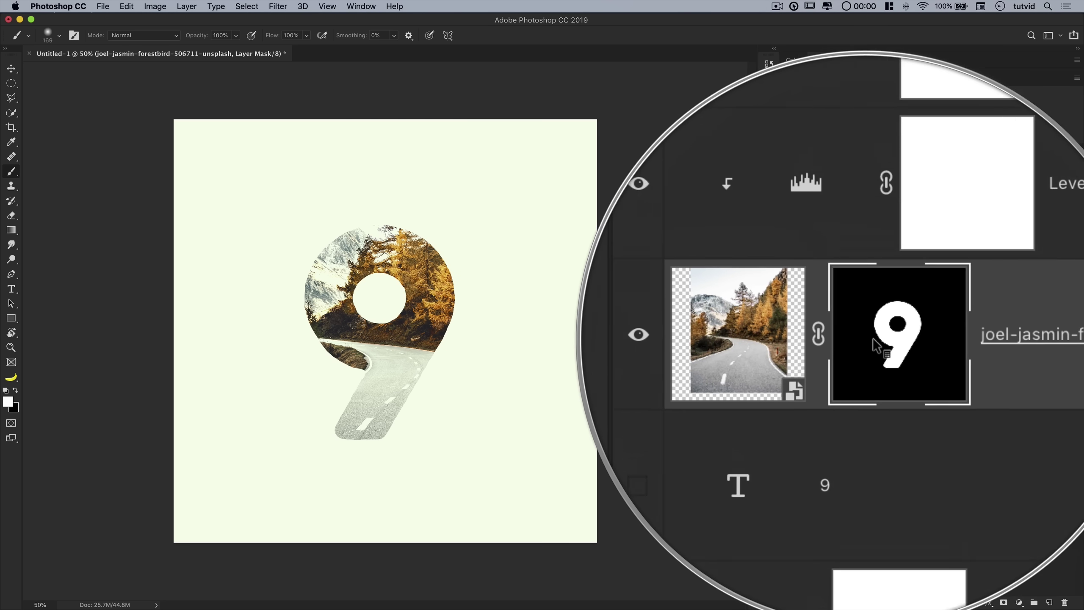
Paint on the photo's mask to reveal the tree tops and snowy mountain above the 9.
mouse_move(403, 239)
left_mouse_down()
mouse_move(410, 207)
mouse_move(380, 197)
mouse_move(384, 226)
mouse_move(401, 172)
mouse_move(437, 231)
mouse_move(452, 343)
left_mouse_up()
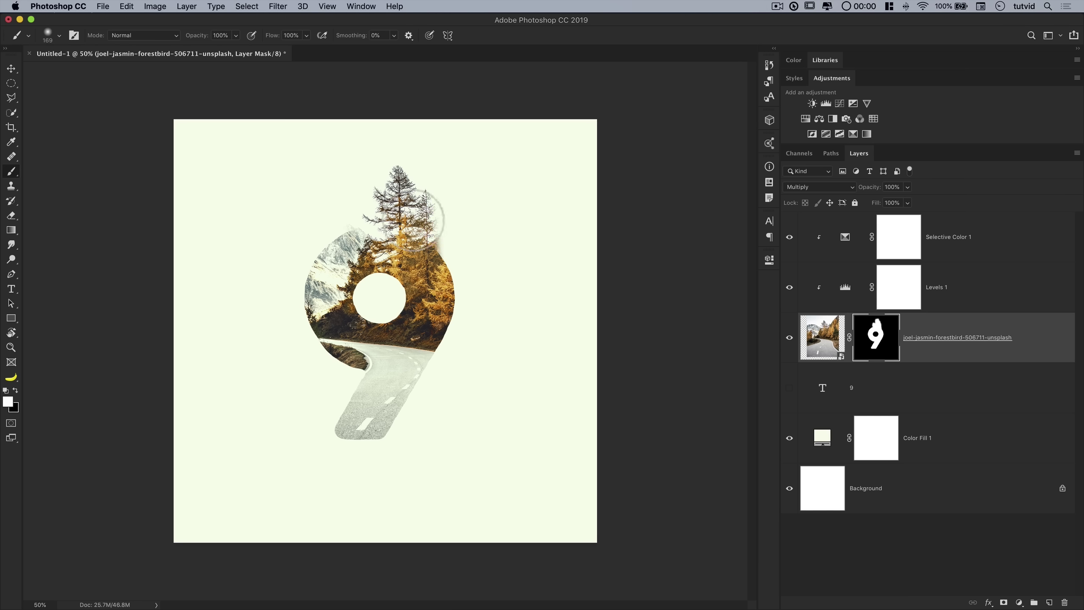
mouse_move(417, 219)
left_mouse_down()
mouse_move(437, 286)
mouse_move(430, 249)
mouse_move(444, 262)
mouse_move(455, 251)
mouse_move(452, 272)
mouse_move(456, 247)
mouse_move(463, 287)
left_mouse_up()
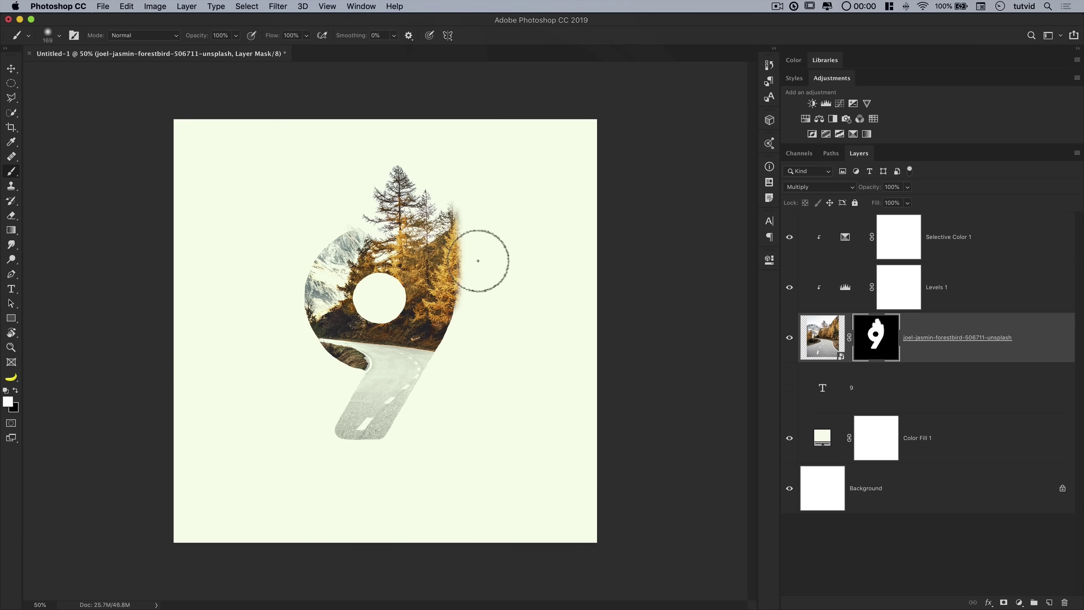
mouse_move(479, 271)
left_mouse_down()
mouse_move(467, 229)
mouse_move(443, 266)
mouse_move(472, 286)
mouse_move(466, 255)
left_mouse_up()
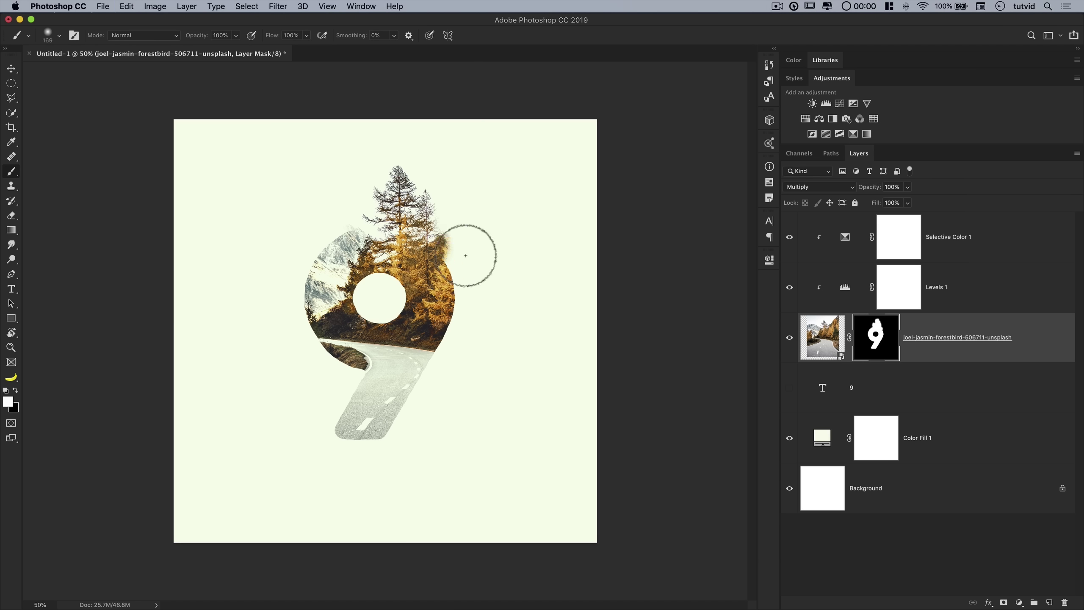
mouse_move(367, 229)
left_mouse_down()
mouse_move(366, 255)
mouse_move(336, 213)
mouse_move(315, 266)
mouse_move(330, 271)
mouse_move(338, 234)
left_mouse_up()
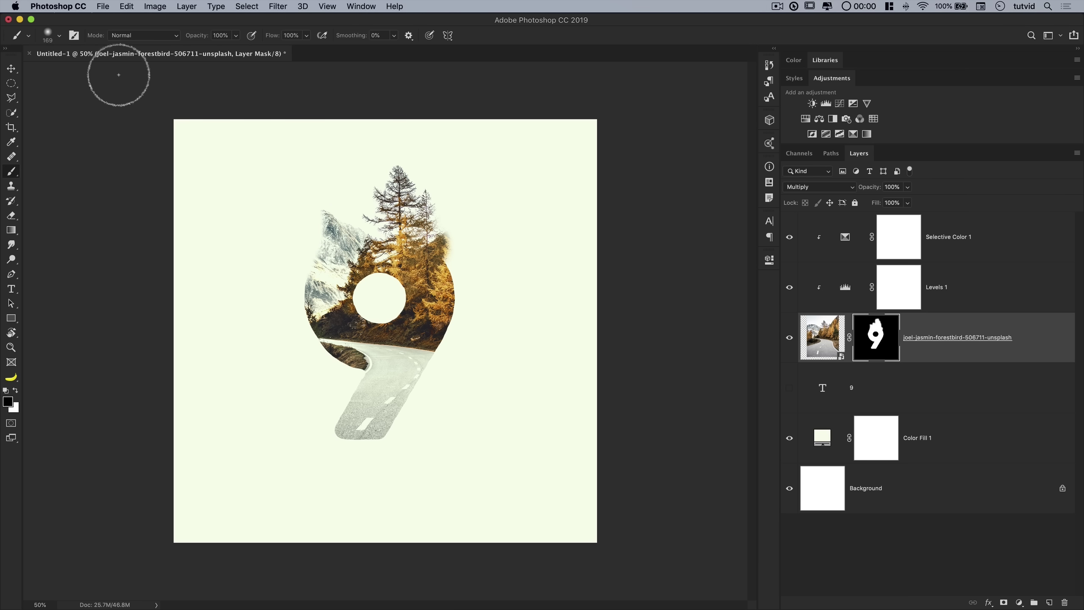
Choose Sampled Brush #2 from the Tree Master Pack Sample at 650 px.
left_click(60, 36)
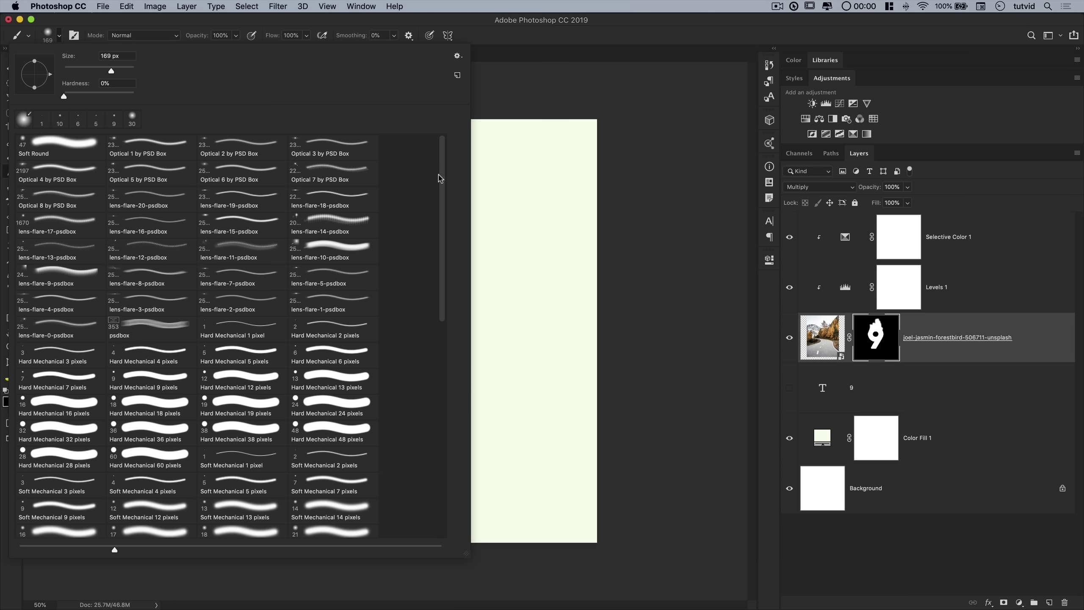
left_click_drag(440, 179, 435, 496)
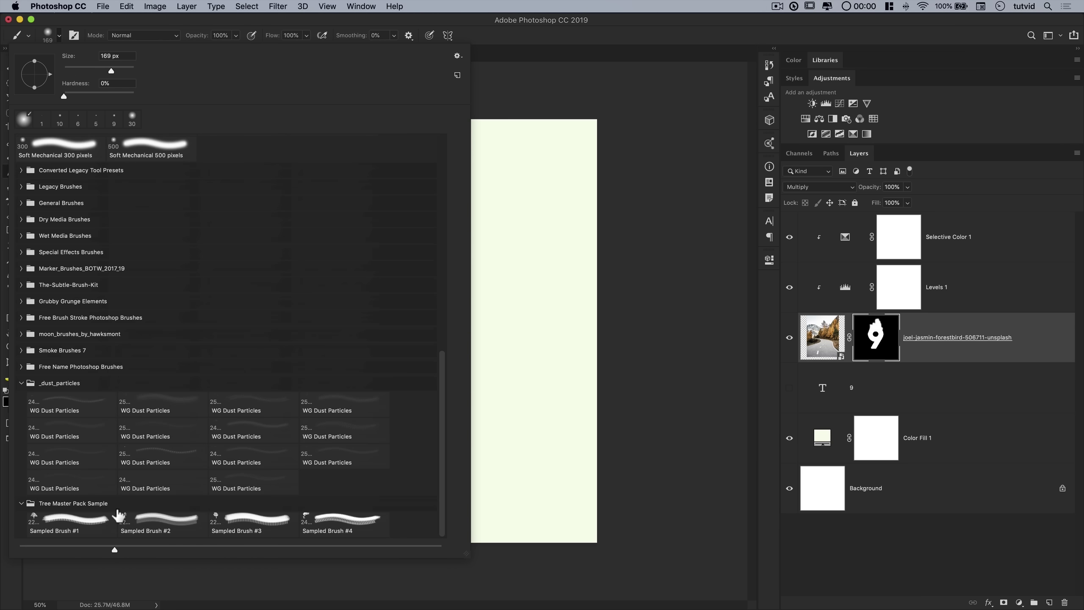
left_click(457, 57)
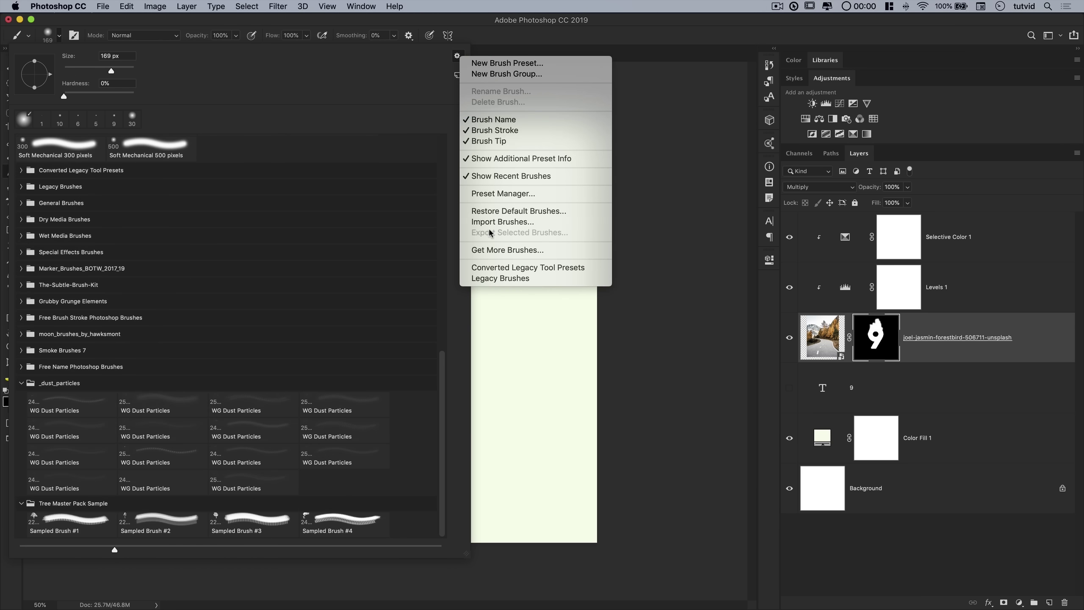
left_click(280, 365)
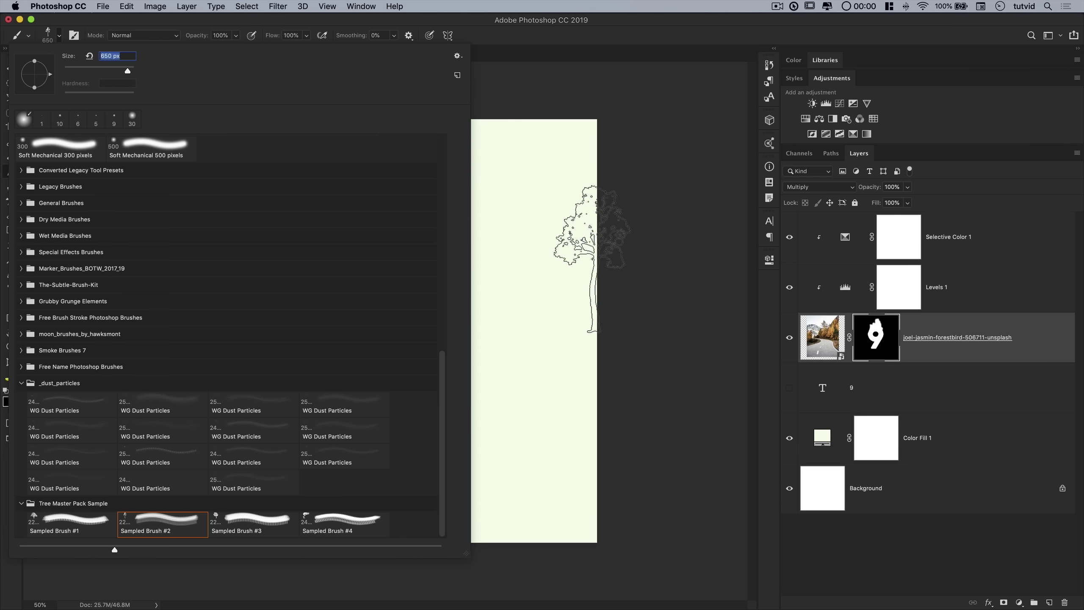
left_click(641, 282)
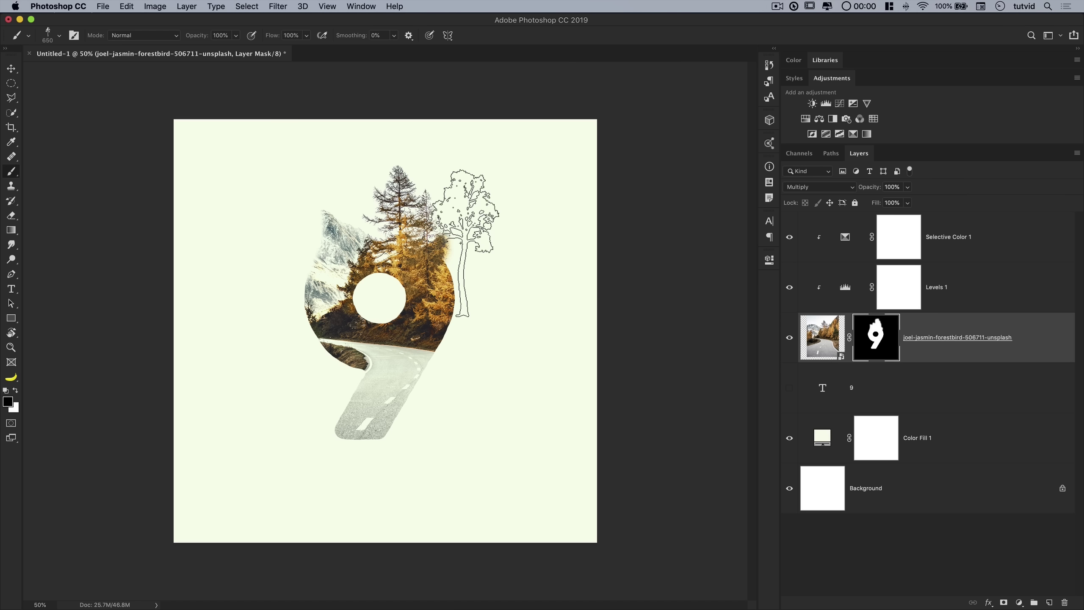
key("super+1")
Stamp tree silhouettes on the mask along the forest's right edge, alternating white and black.
scroll(456, 307, "up", 5)
scroll(456, 308, "right", 2)
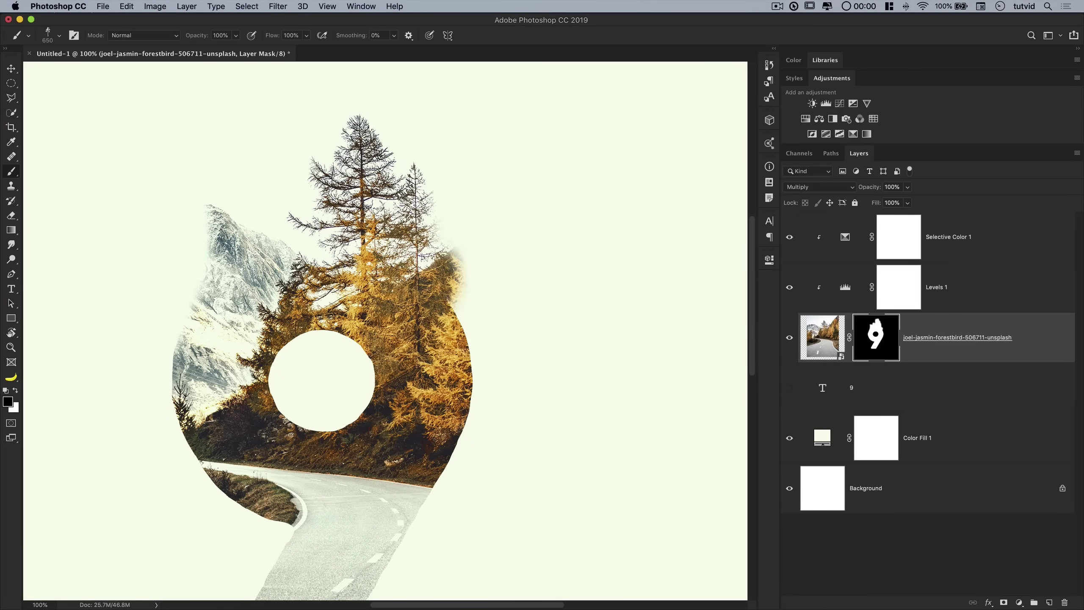
key("x")
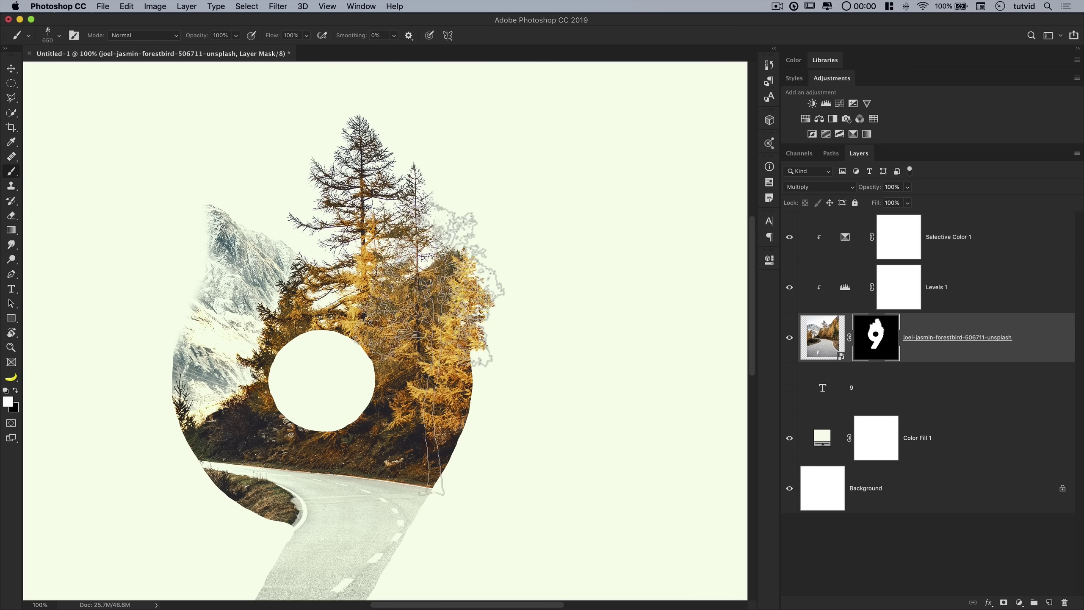
key("x")
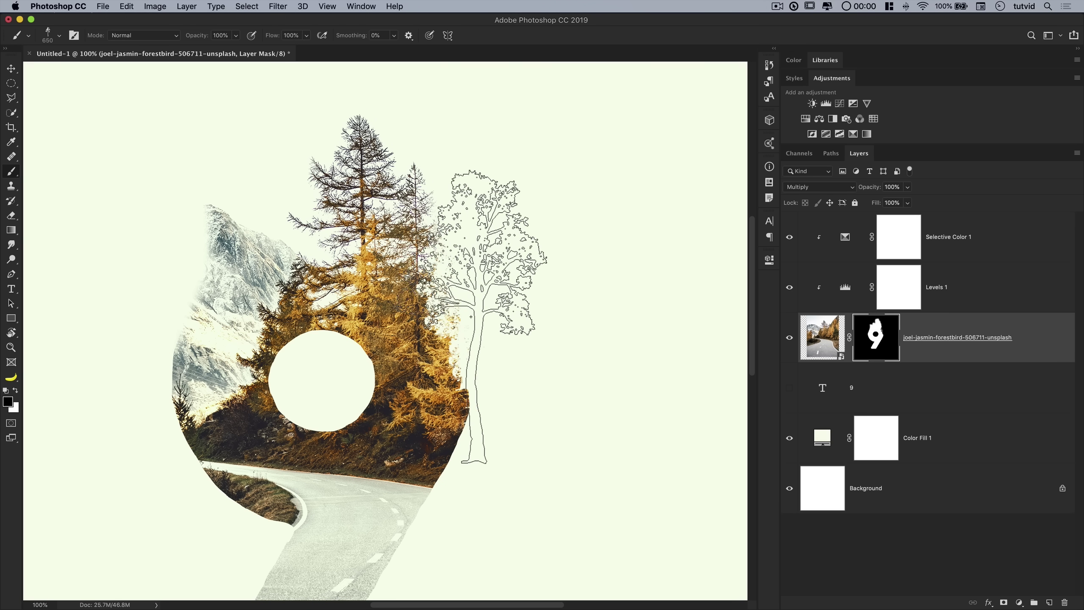
key("x")
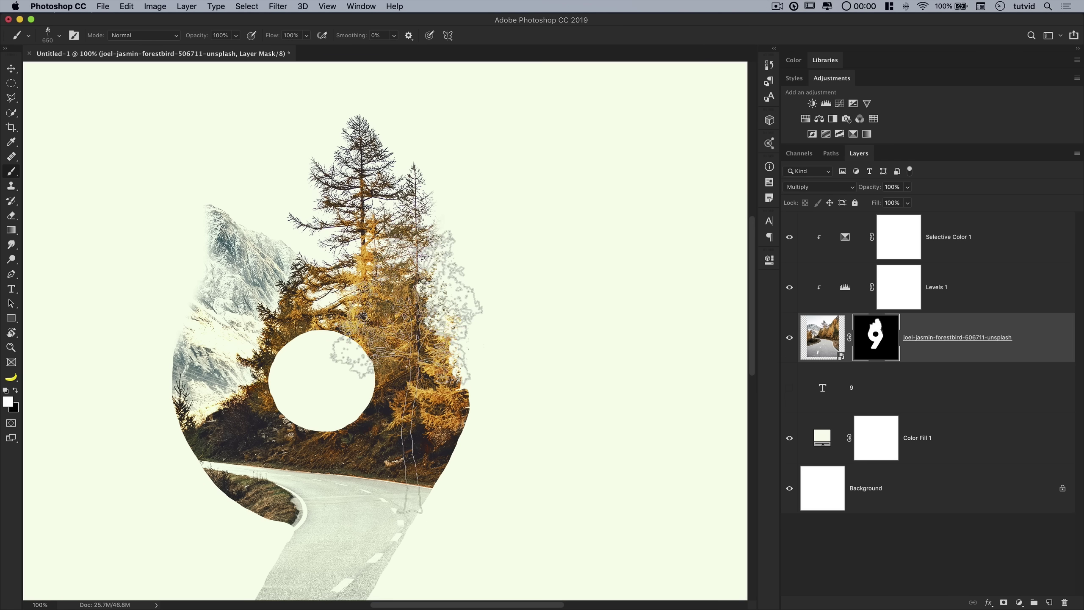
Shrink the tree brush to 300 px.
key("bracketleft")
key("bracketleft")
key("bracketleft")
key("bracketleft")
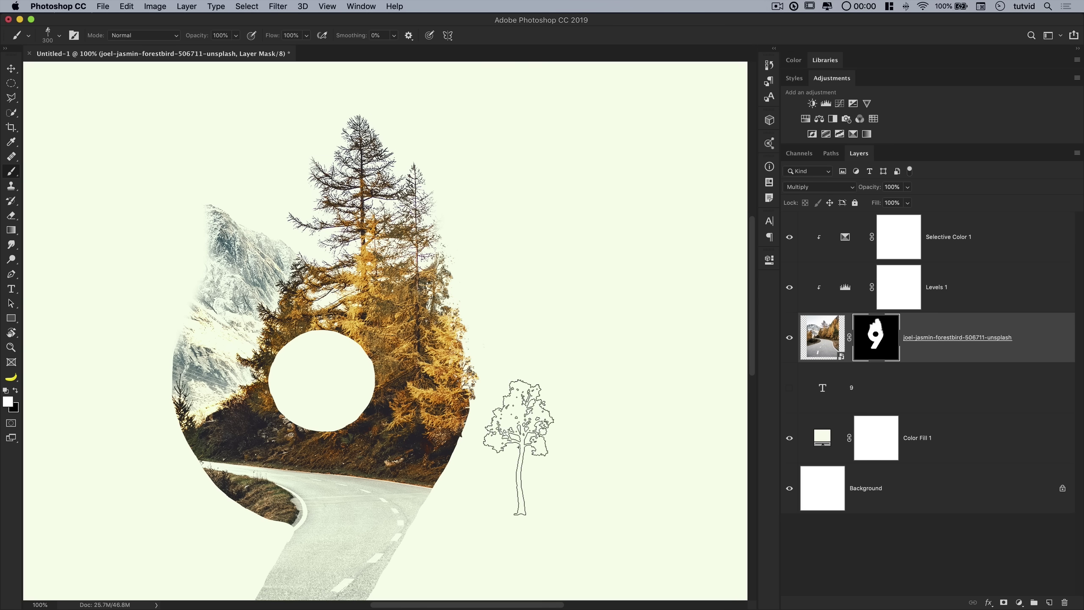
scroll(518, 449, "down", 2)
scroll(520, 350, "down", 5)
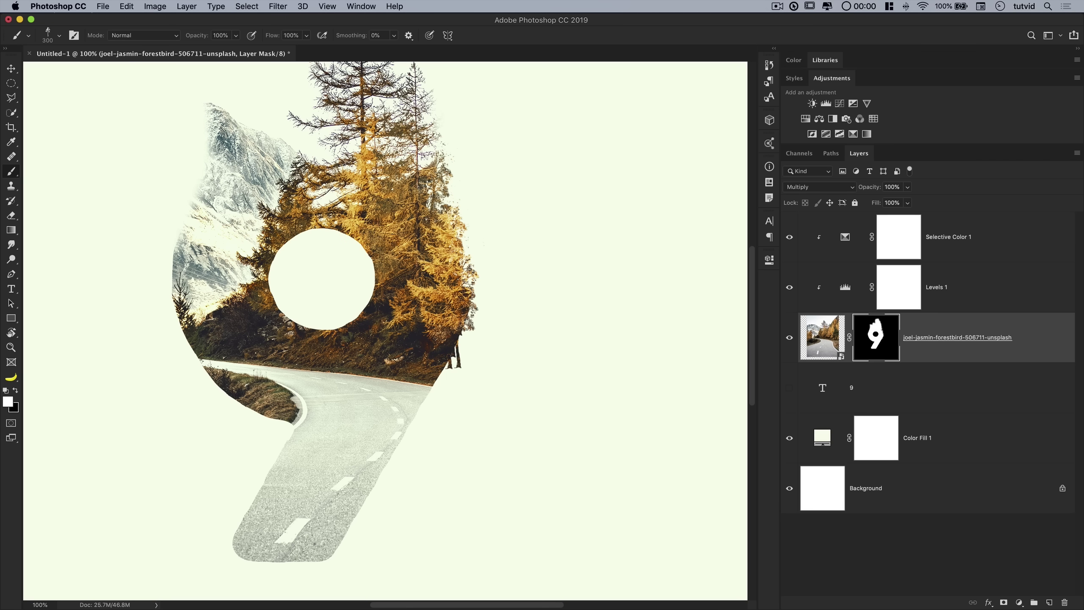
right_click(452, 226)
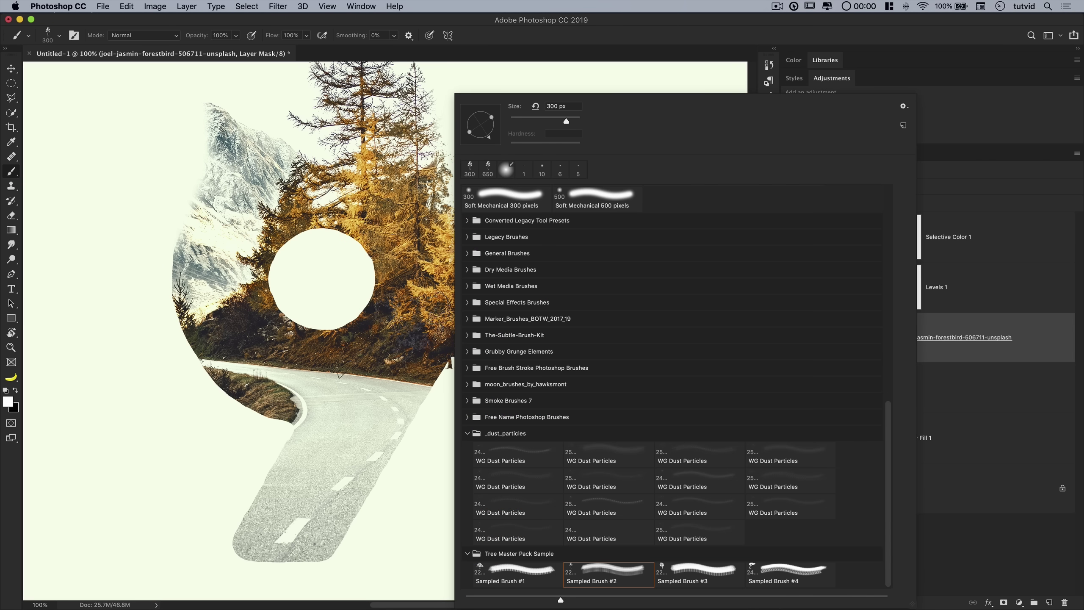
Keep Sampled Brush #2 at 300 px as the active brush.
key("Escape")
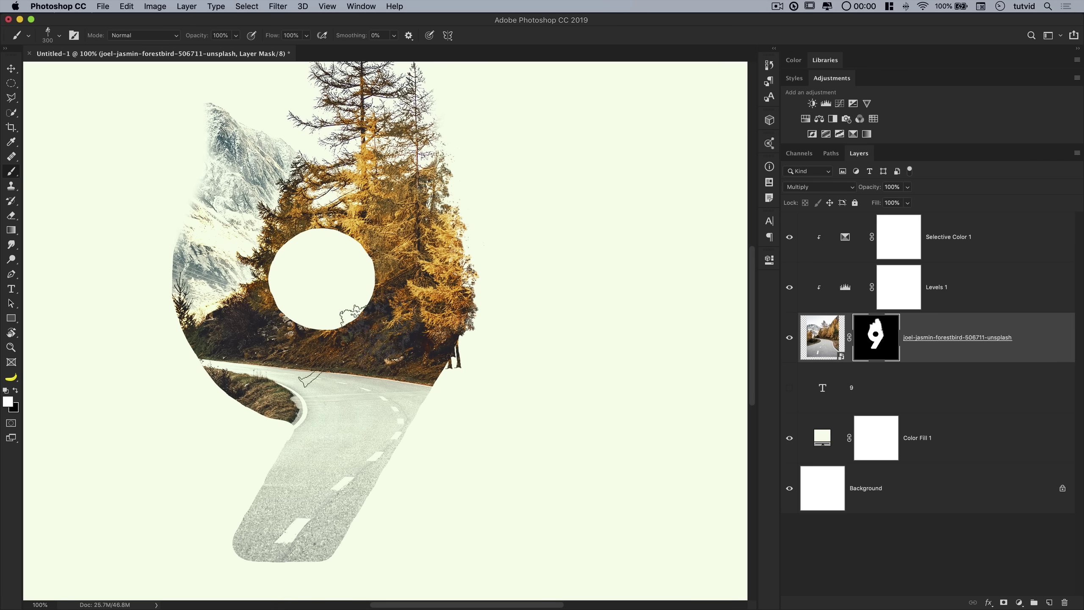
scroll(314, 291, "up", 3)
scroll(315, 291, "left", 3)
scroll(298, 221, "up", 5)
scroll(299, 222, "left", 5)
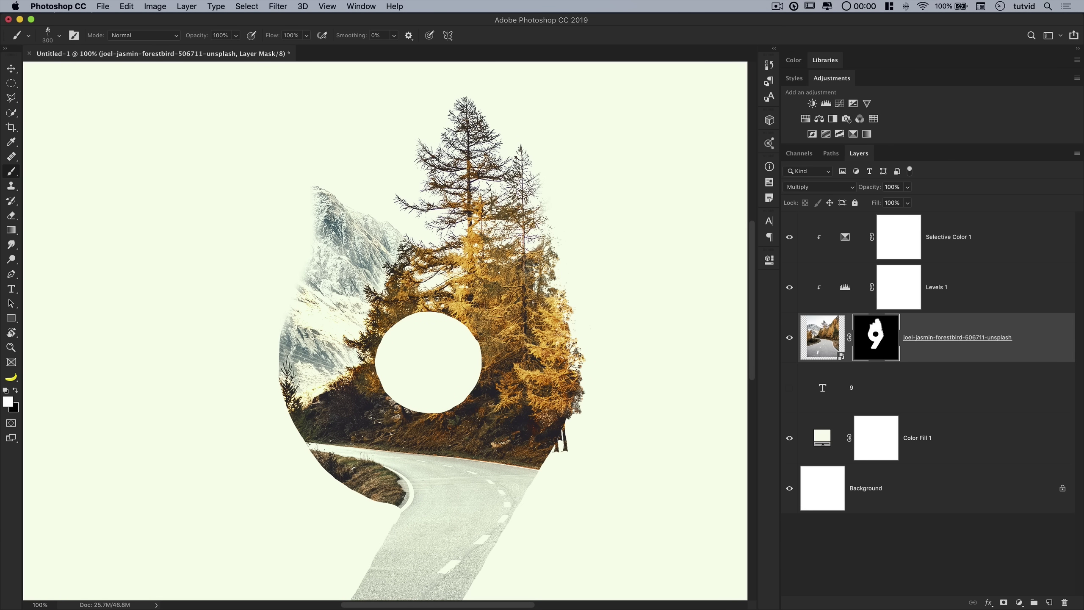
left_click(59, 35)
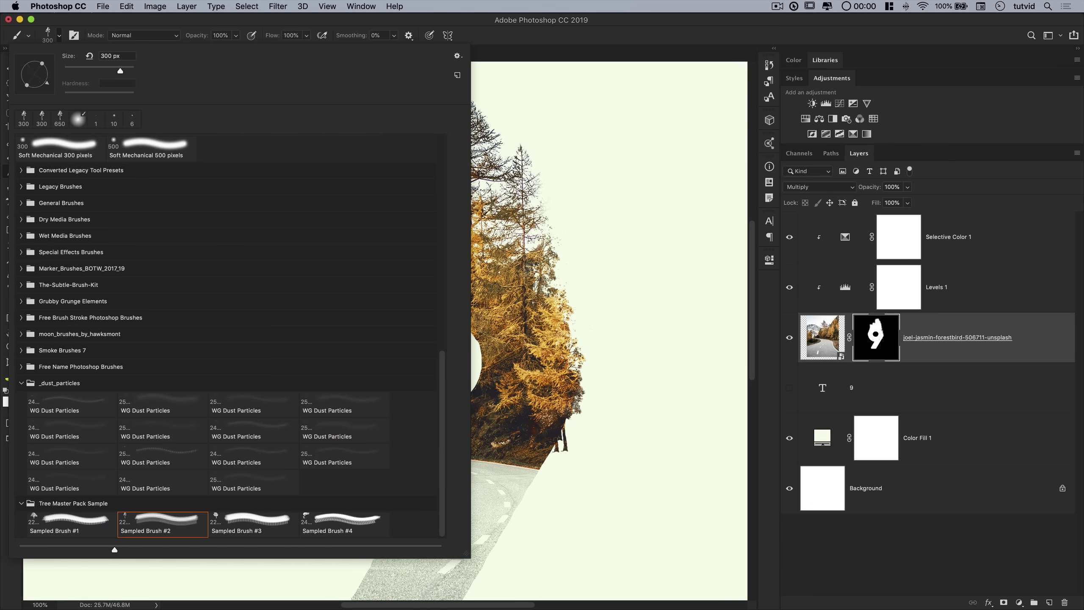
left_click(662, 274)
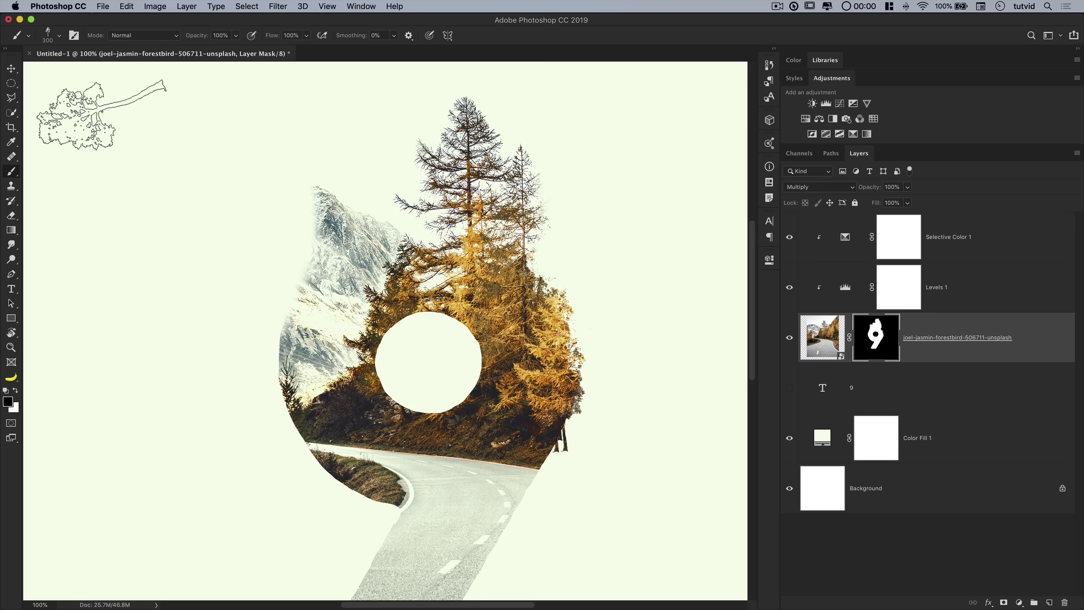
left_click(59, 35)
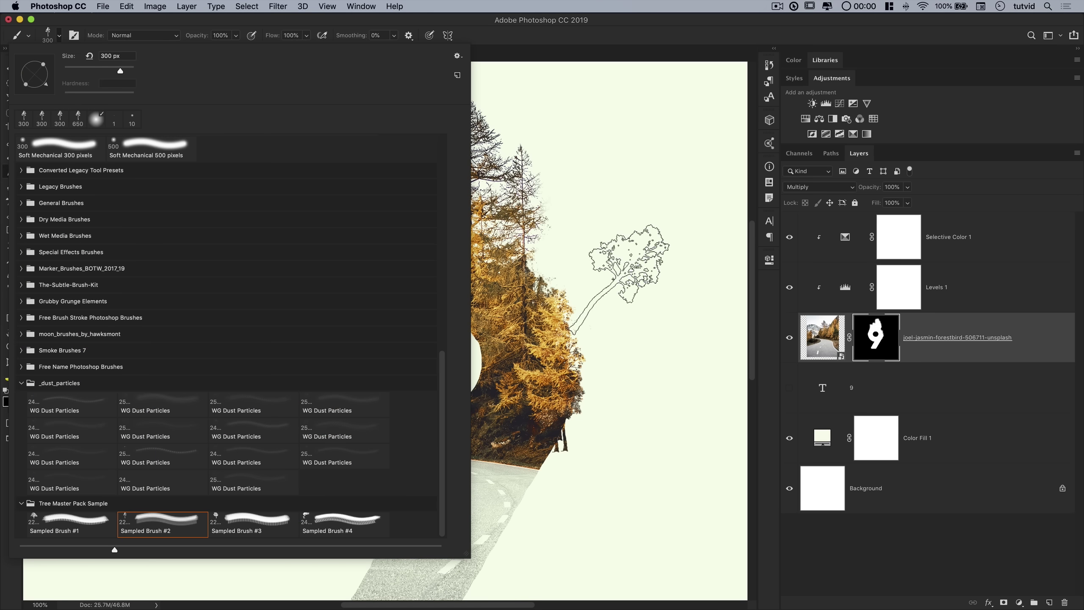
left_click(546, 410)
Fill the stray stamped hole and stamp extra tree foliage at the forest's right edge.
key("x")
left_click(563, 412)
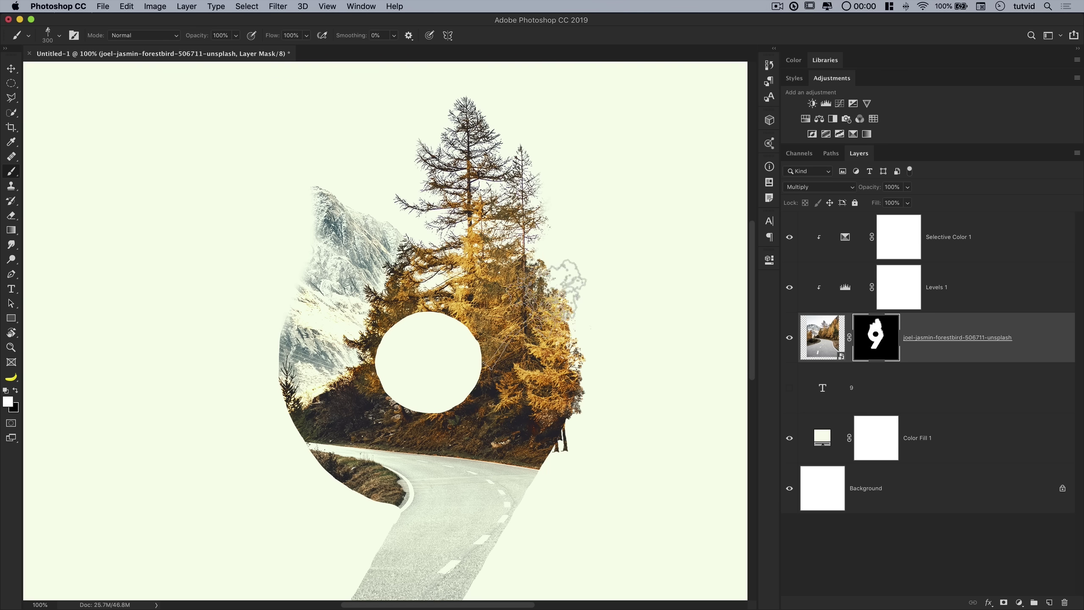
left_click(561, 271)
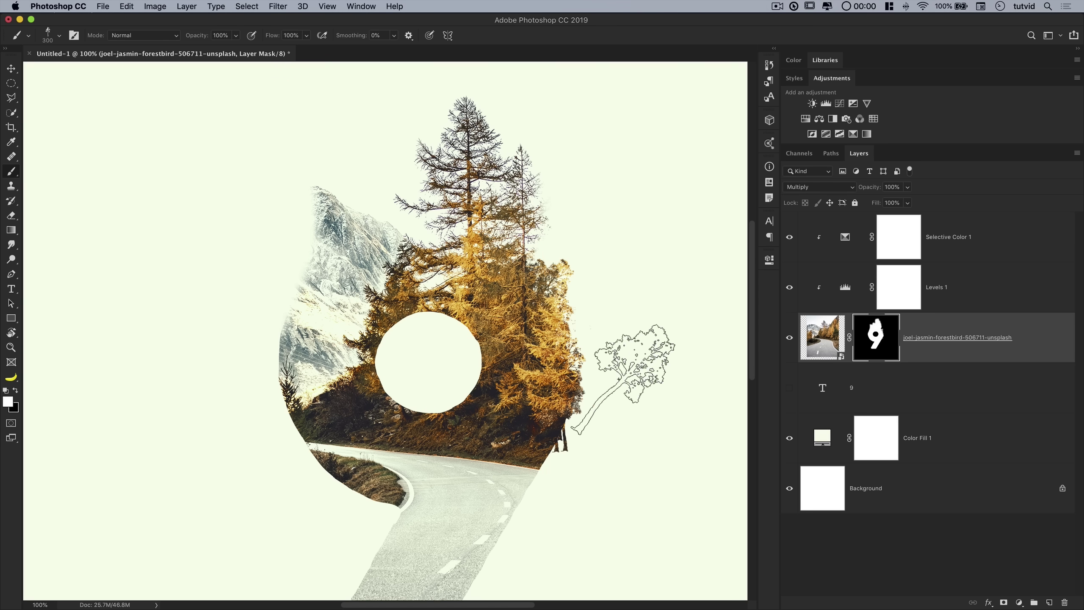
scroll(615, 363, "down", 5)
scroll(615, 363, "right", 2)
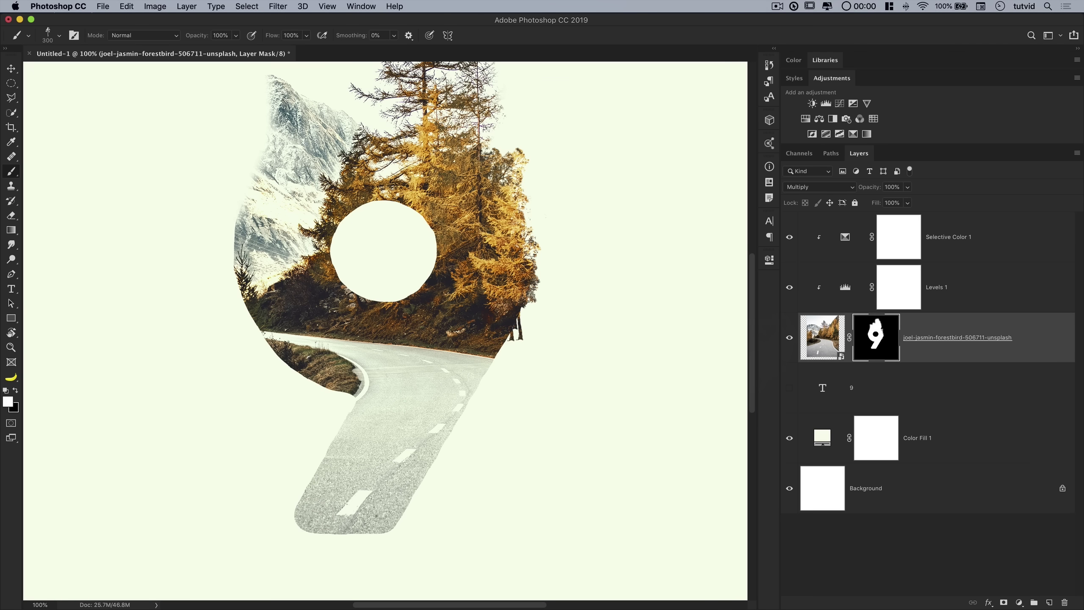
left_click(876, 338, "super")
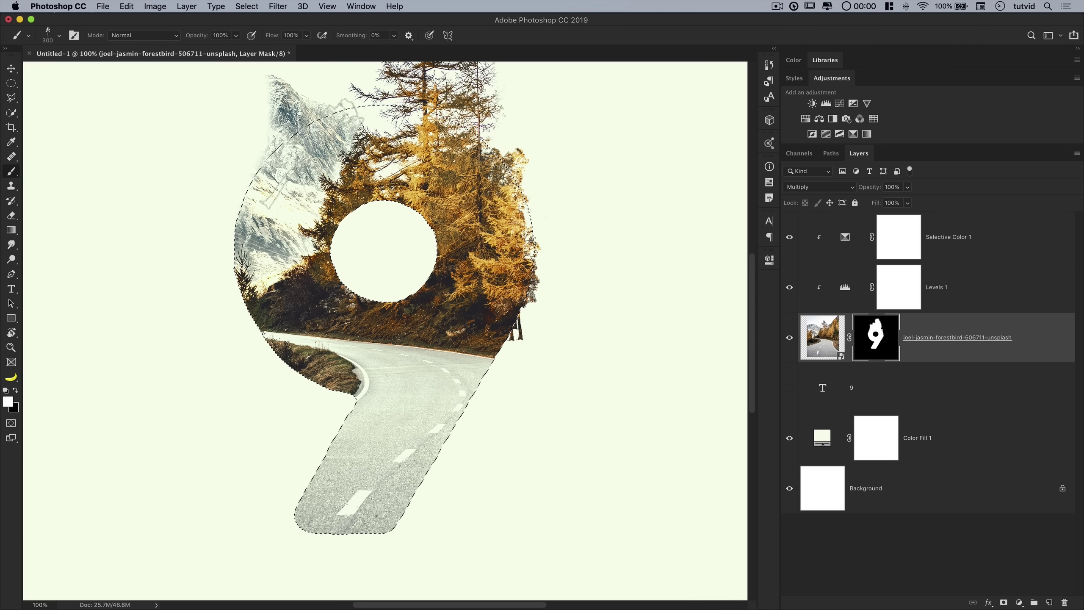
Invert the 9 selection and choose the Hard Mechanical 60 px brush.
left_click(247, 6)
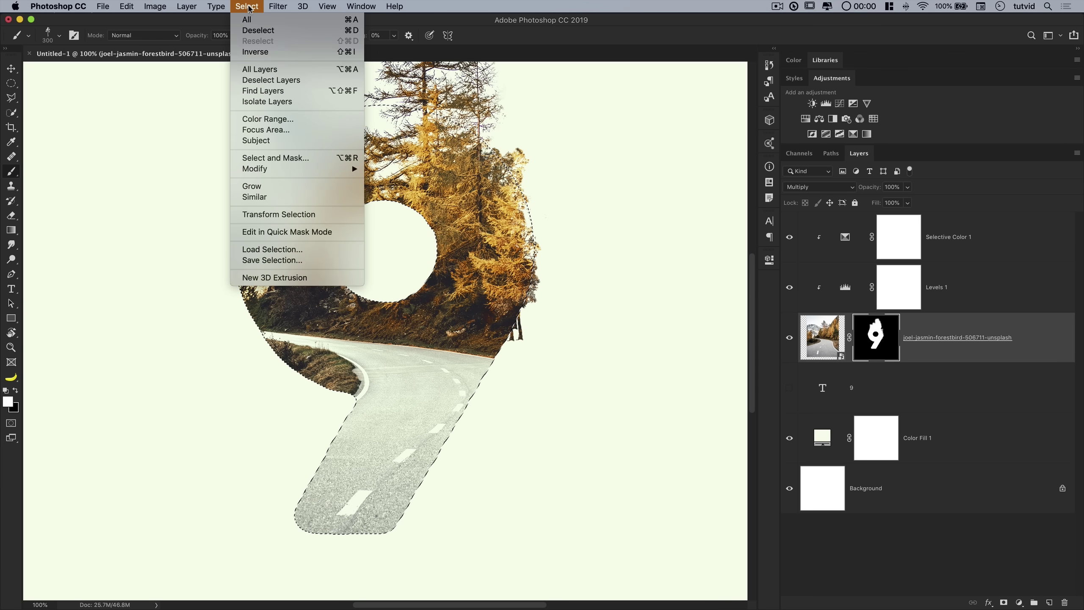
left_click(280, 53)
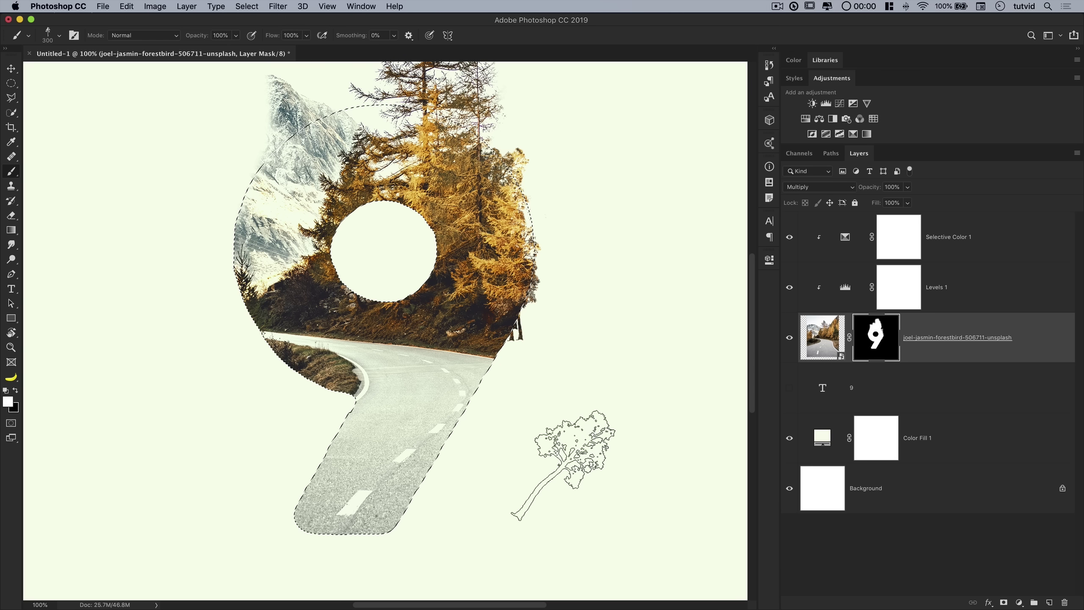
right_click(145, 189)
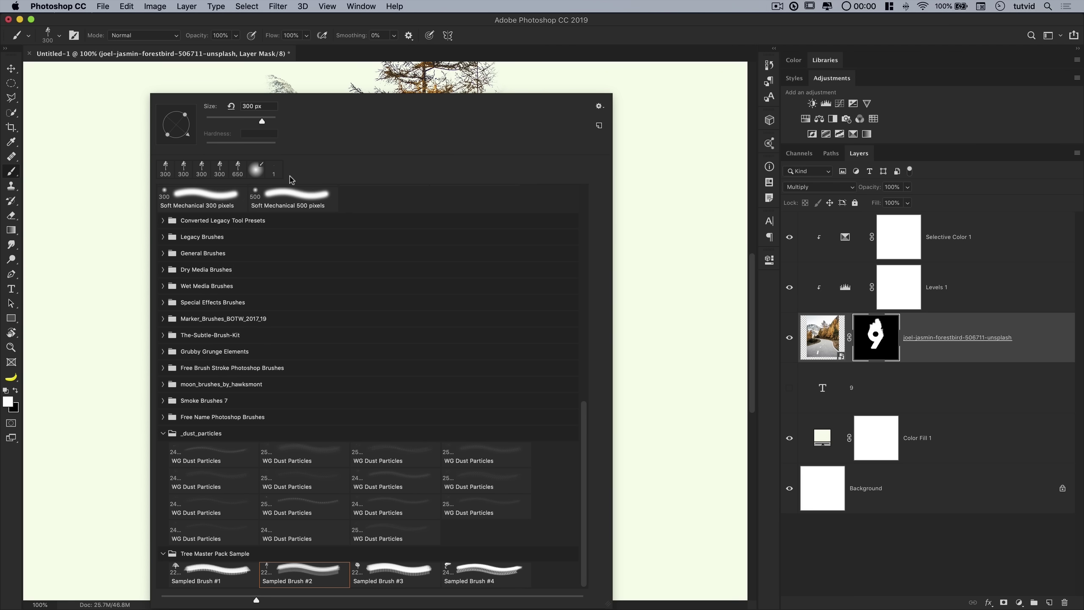
scroll(290, 210, "up", 5)
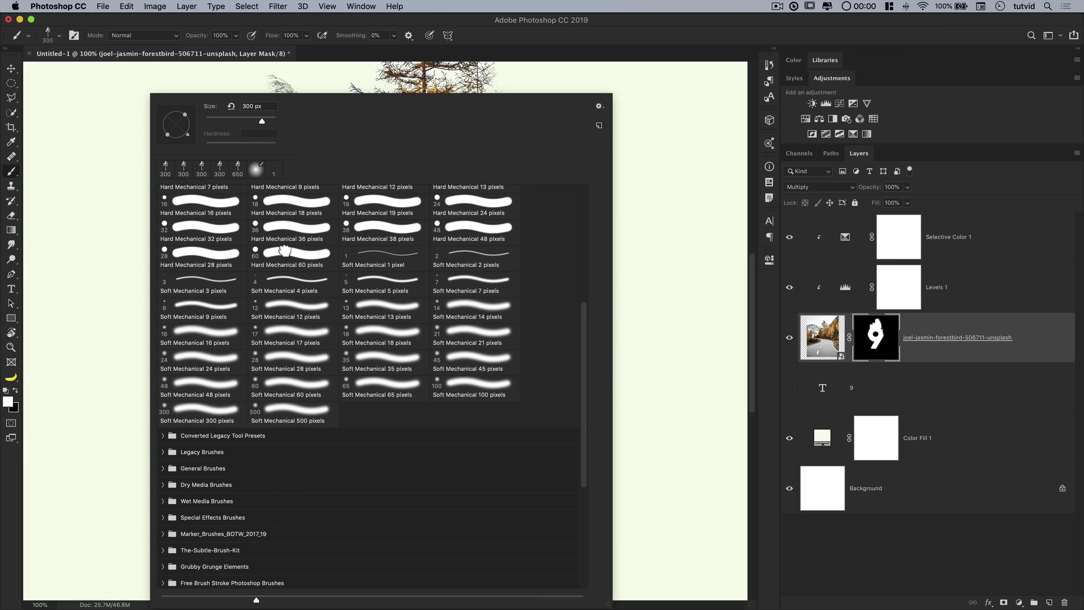
double_click(288, 272)
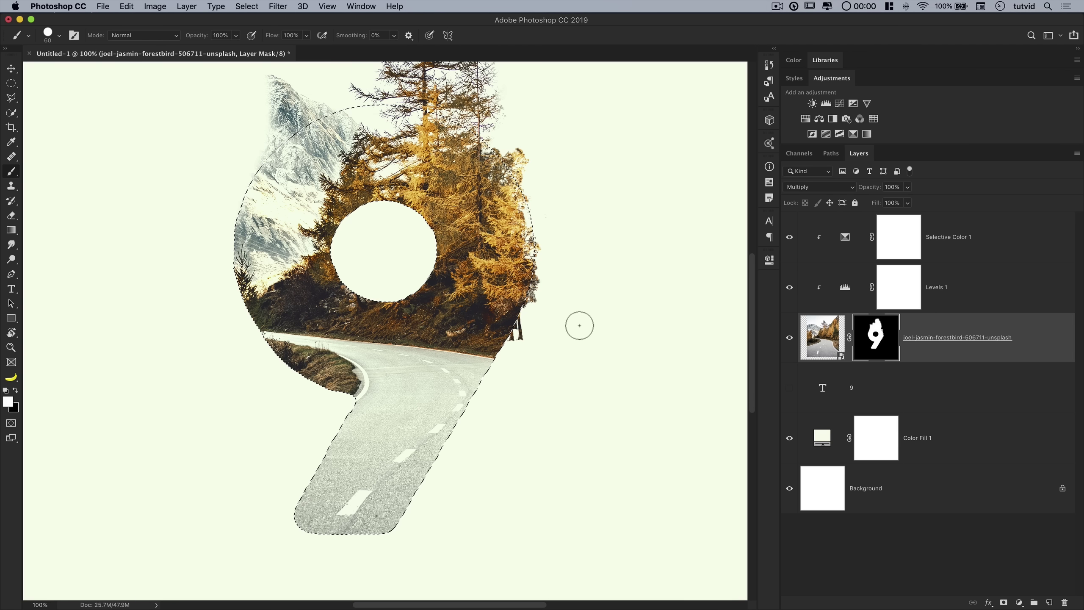
Paint out the stray twig past the trees' right edge in black on the mask.
key("x")
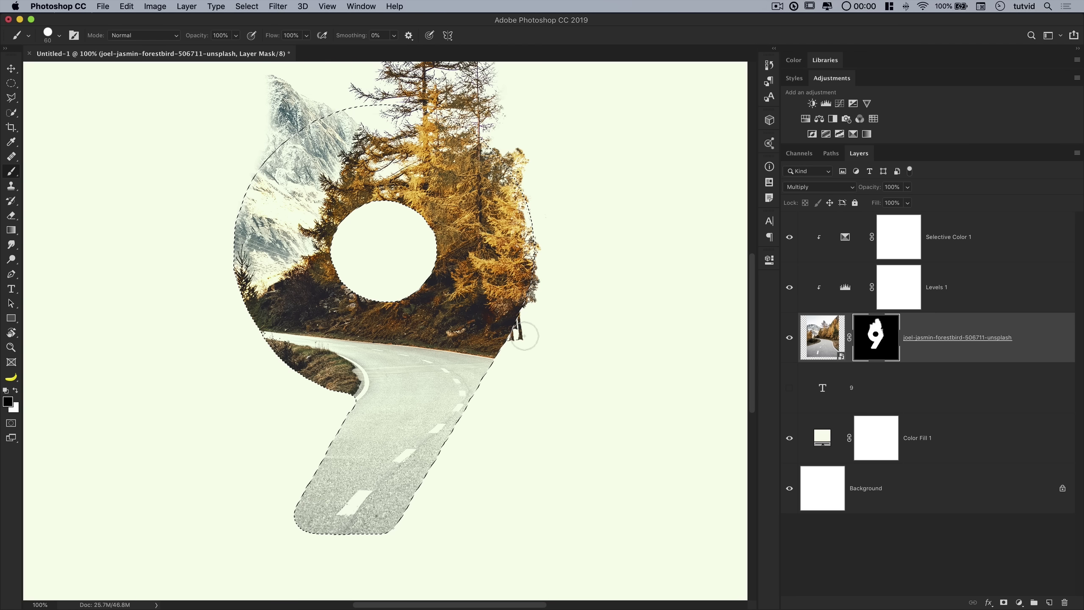
left_click_drag(521, 336, 527, 323)
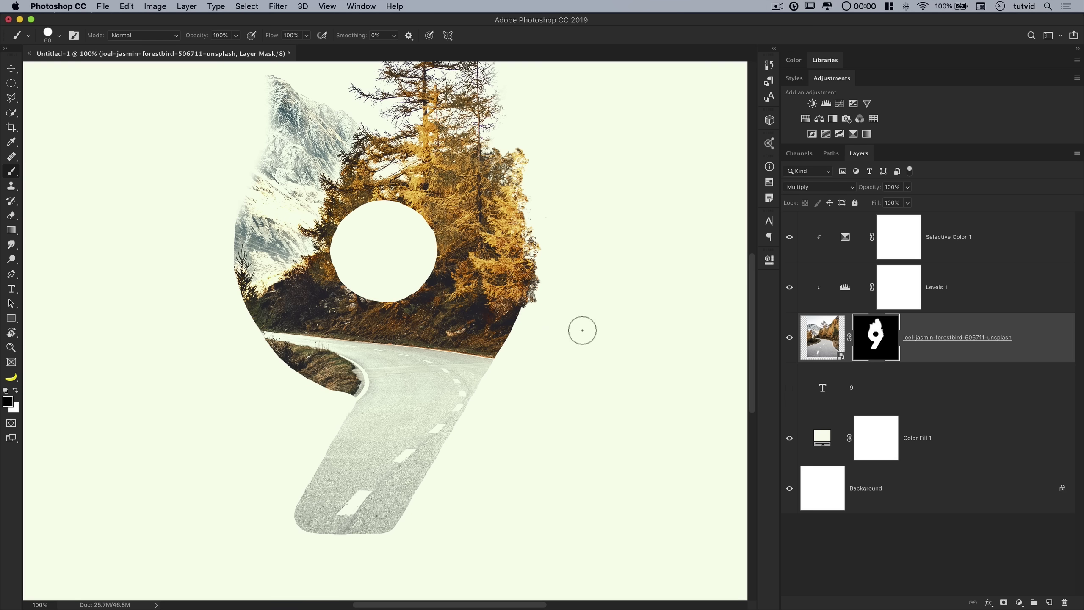
scroll(517, 395, "up", 5)
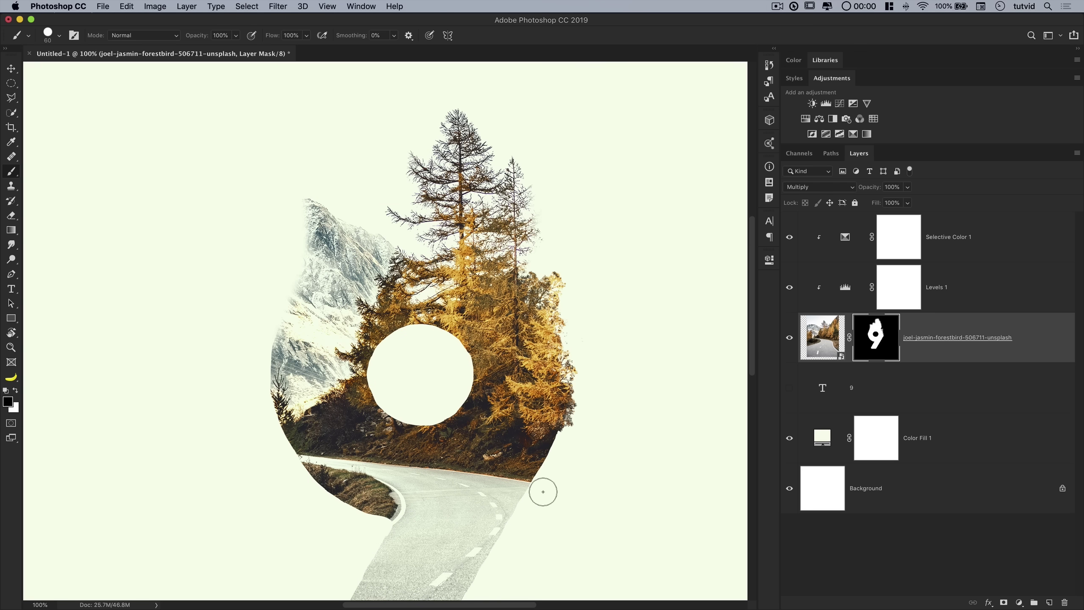
left_click_drag(400, 326, 484, 288)
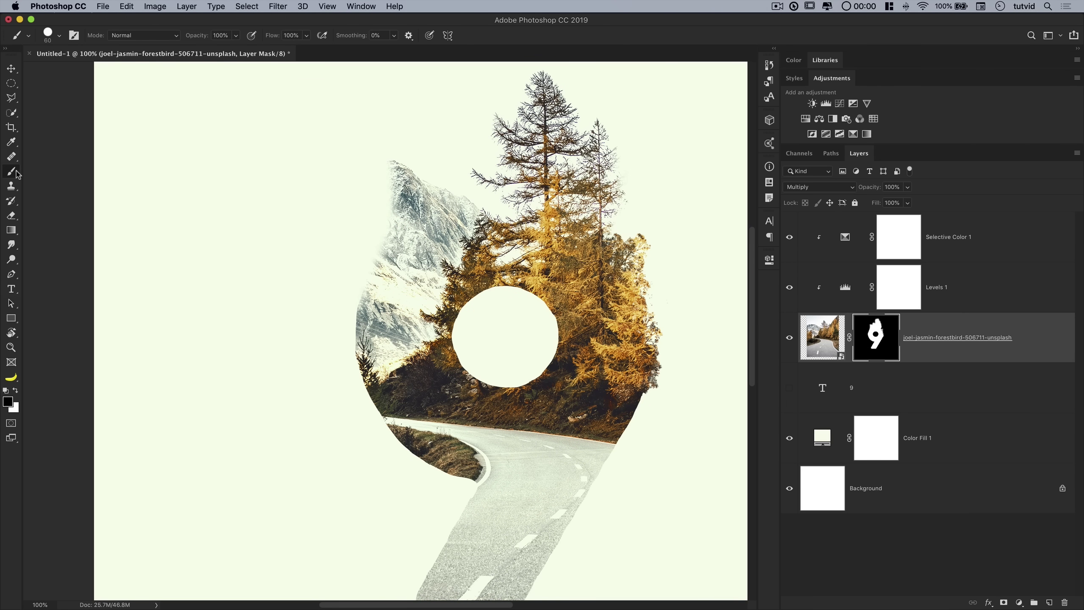
Set the Tree Master Pack brush to 600 px, then reduce it to 300 px.
right_click(361, 321)
scroll(514, 538, "down", 5)
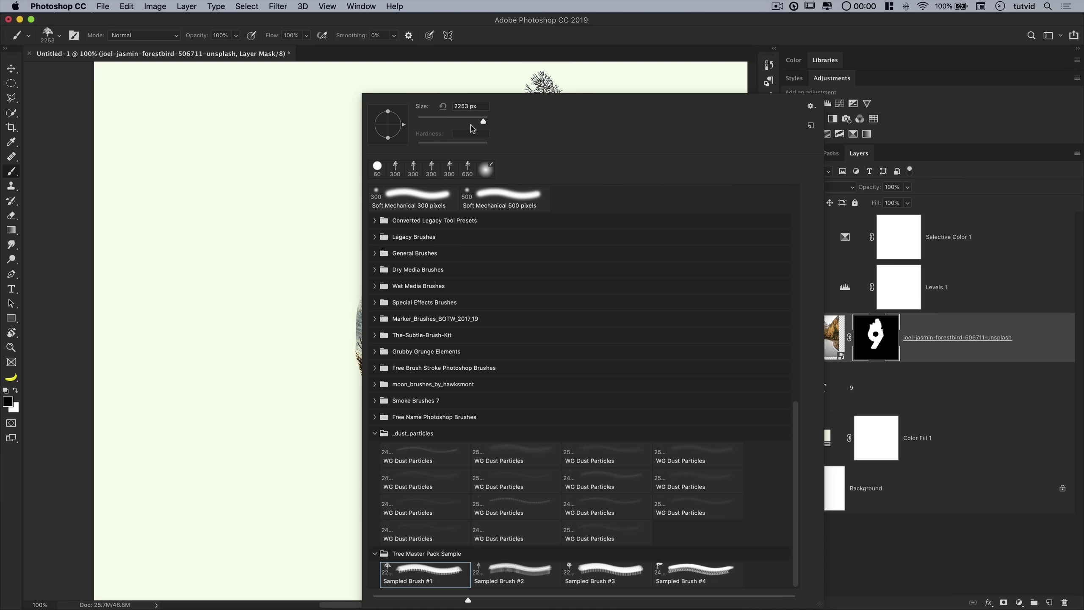
type("600")
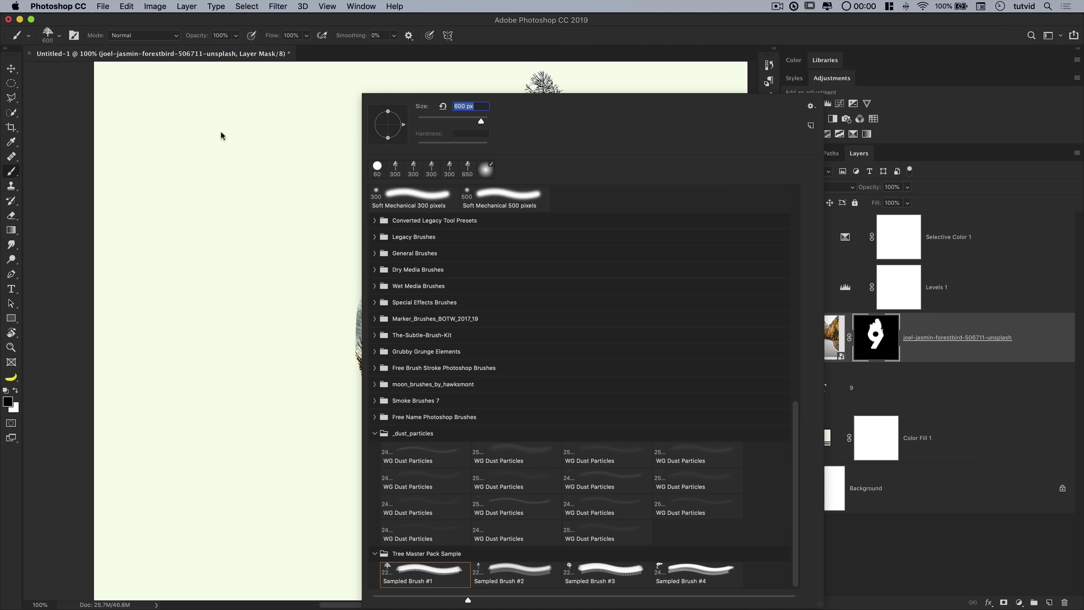
key("Return")
scroll(177, 273, "right", 5)
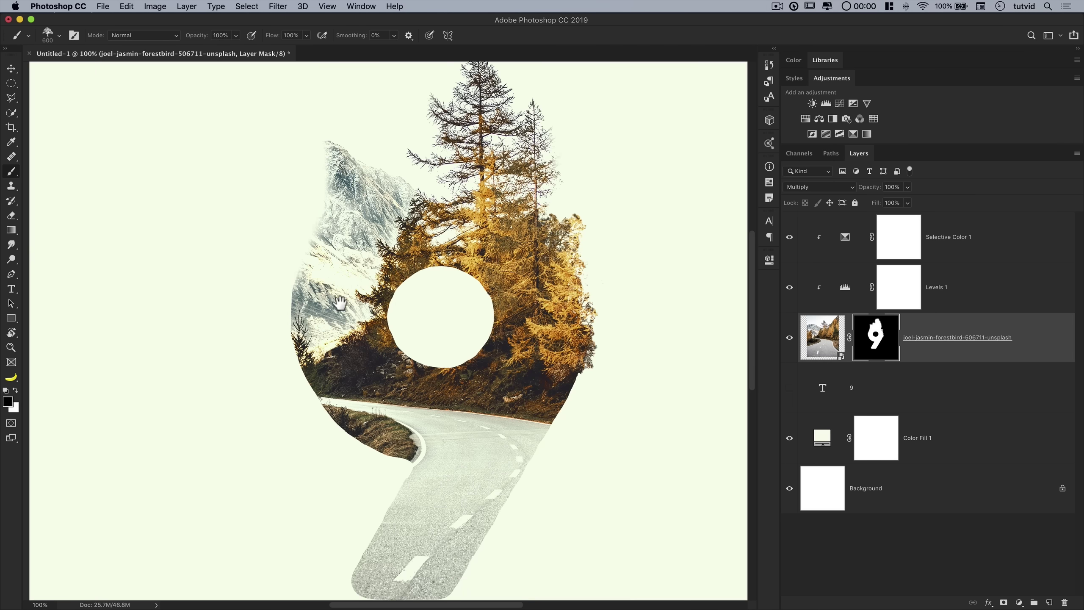
key("bracketleft")
key("bracketleft")
key("bracketleft")
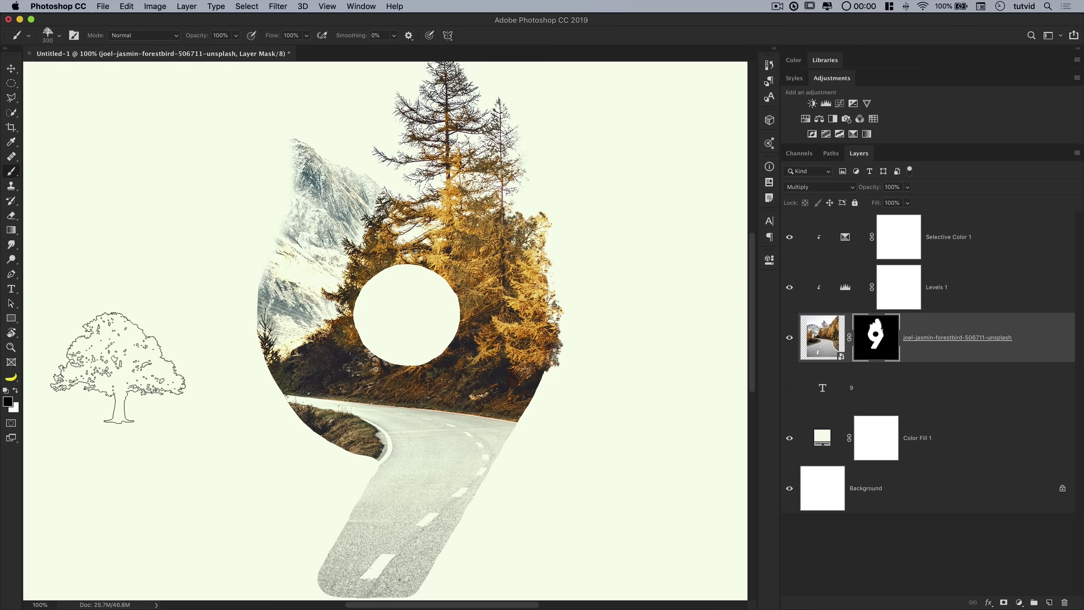
Stamp white tree shapes on the mask to extend the mountain at the upper left.
left_click(15, 390)
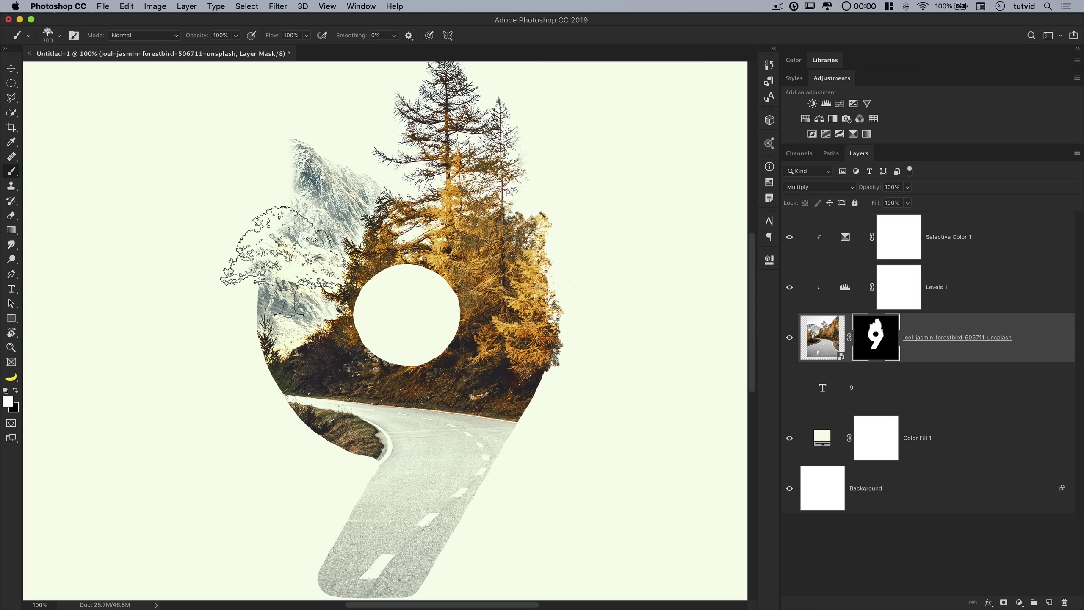
mouse_move(271, 196)
left_mouse_down()
mouse_move(260, 188)
mouse_move(273, 201)
left_mouse_up()
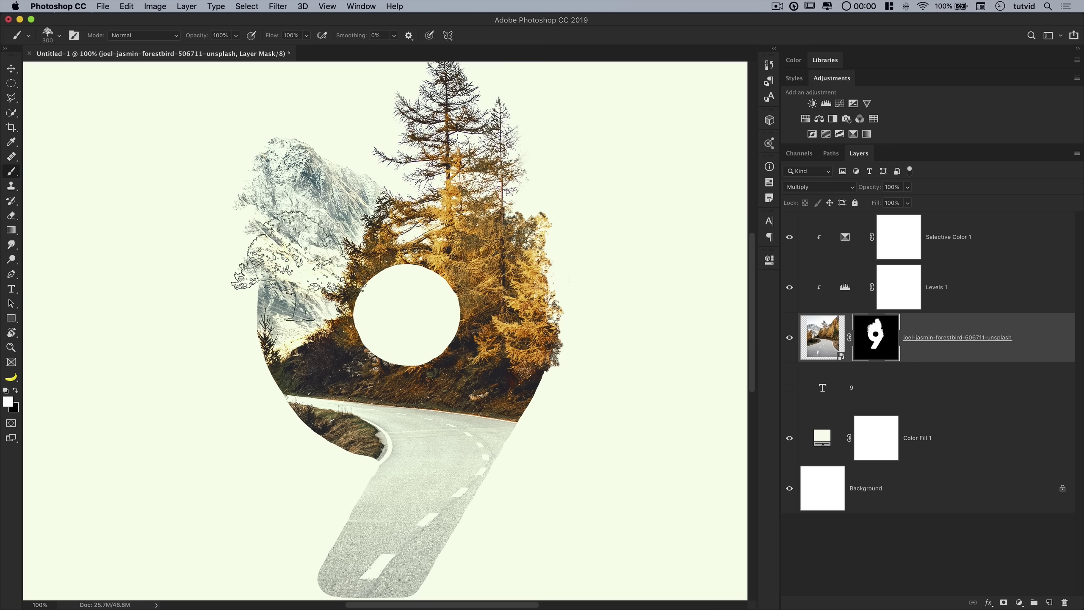
key("x")
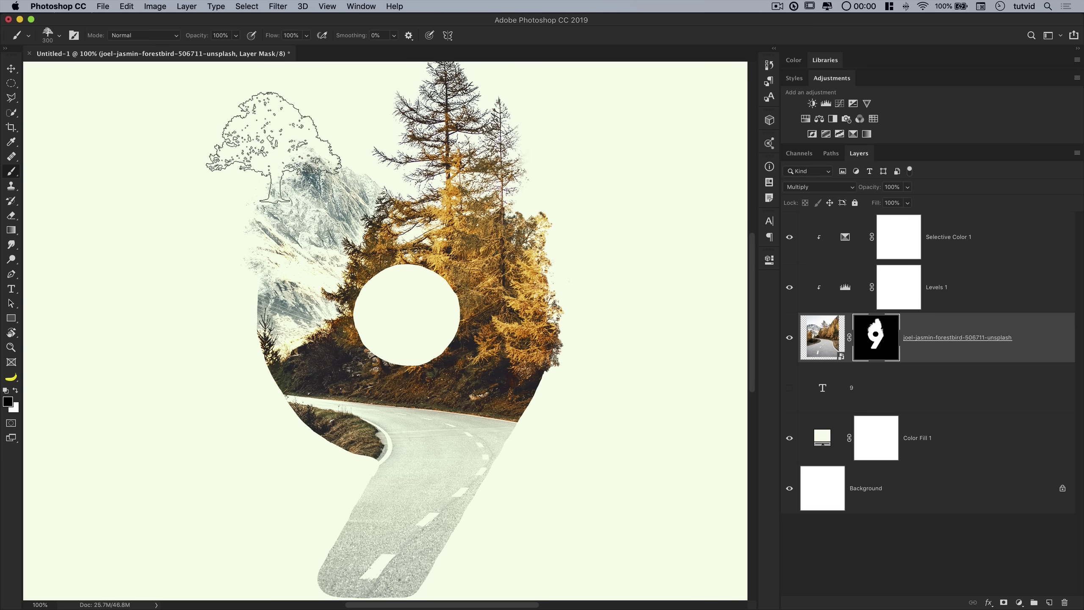
key("x")
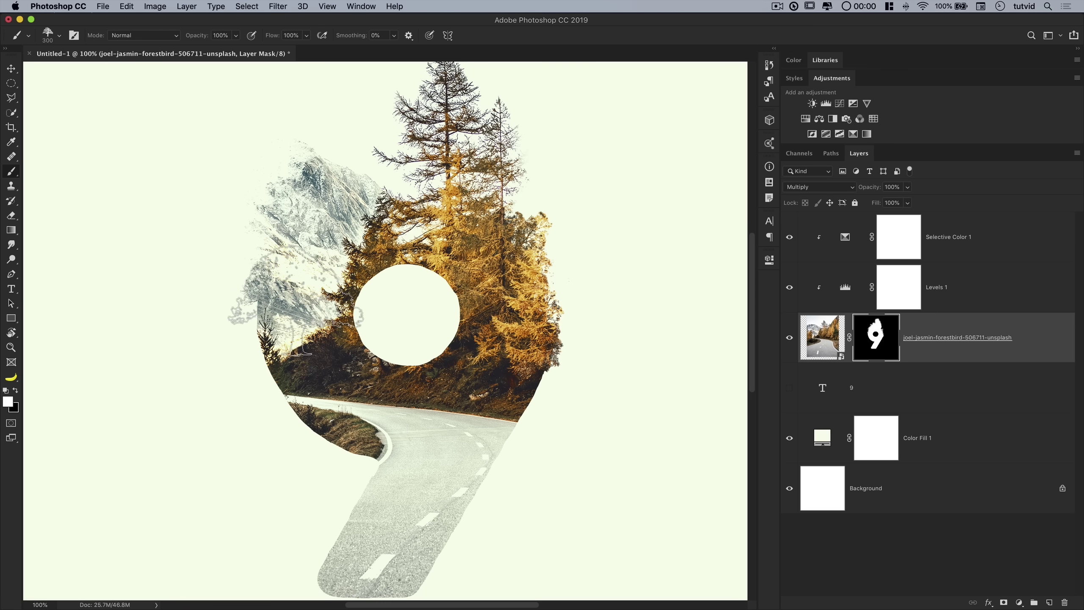
left_click(292, 301)
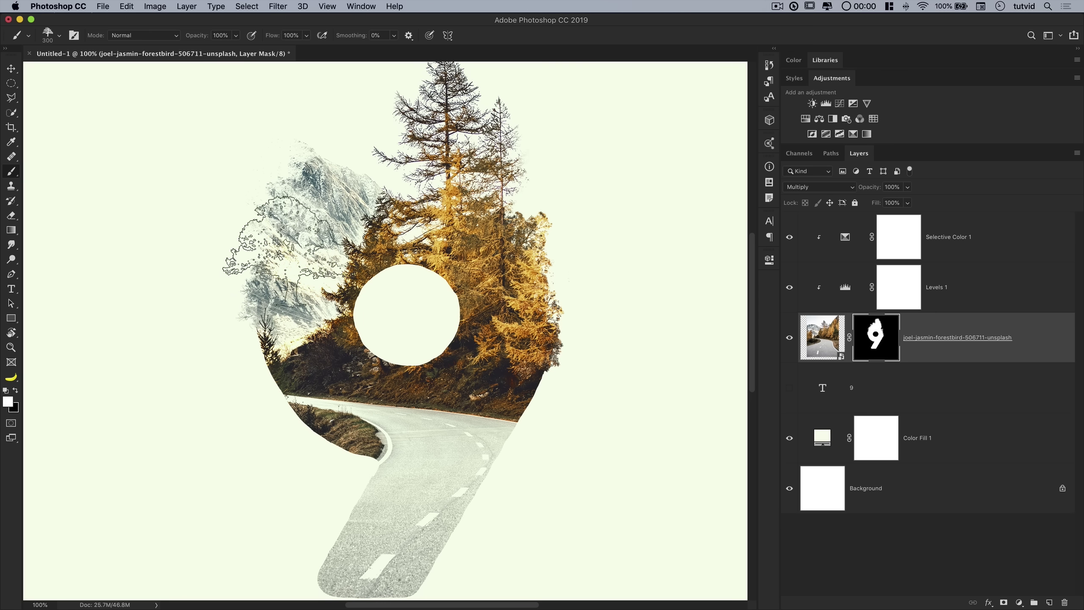
left_click(278, 192)
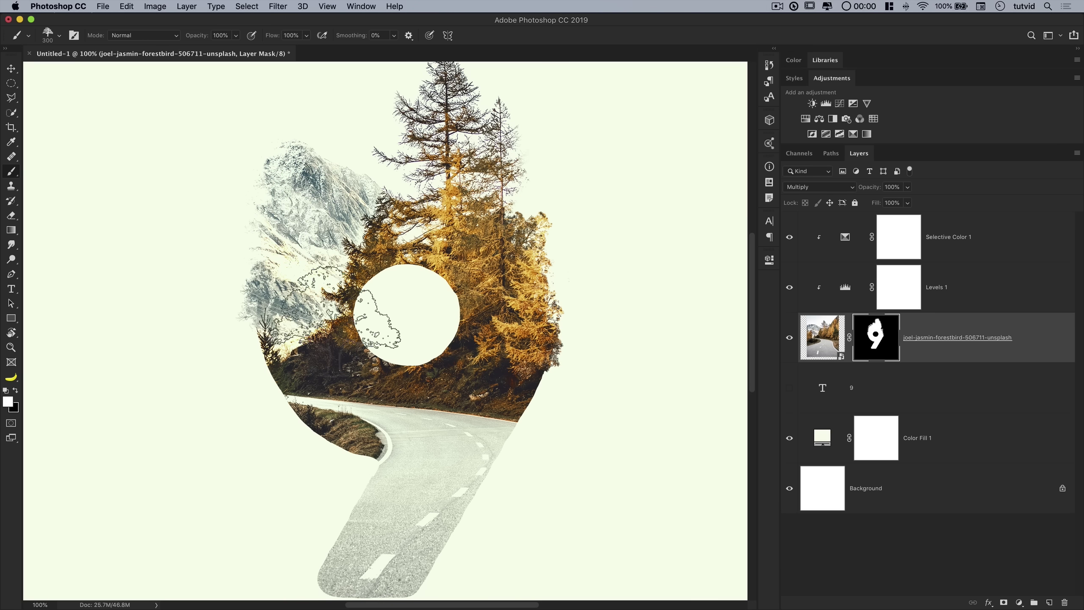
key("super+minus")
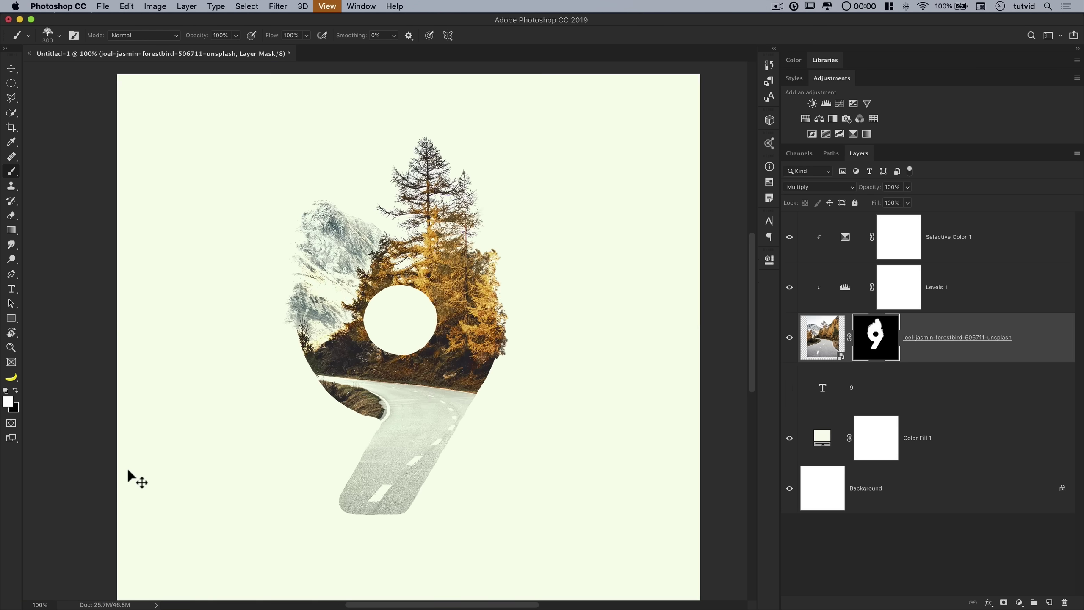
key("super+minus")
key("super+minus")
key("super+minus")
key("z")
left_click_drag(336, 308, 421, 304)
key("b")
key("x")
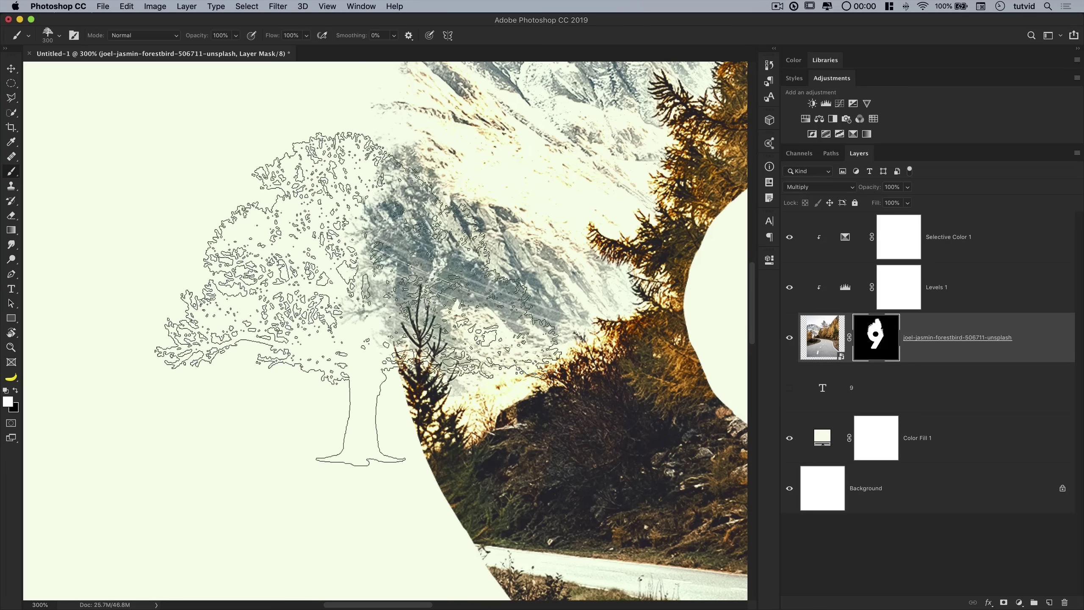
key("bracketleft")
key("bracketleft")
key("bracketleft")
key("bracketleft")
key("bracketleft")
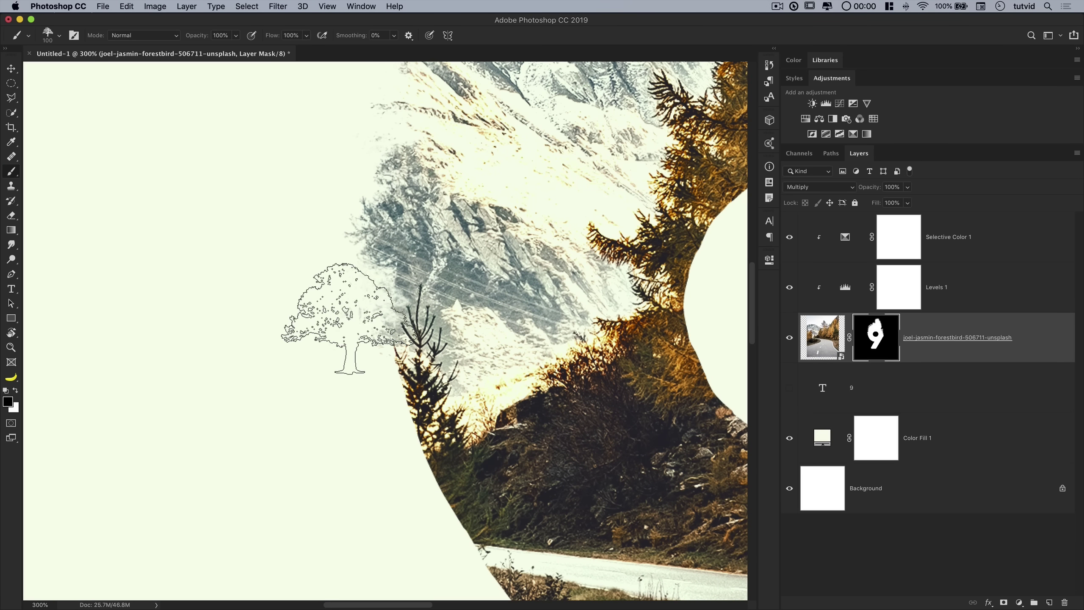
key("x")
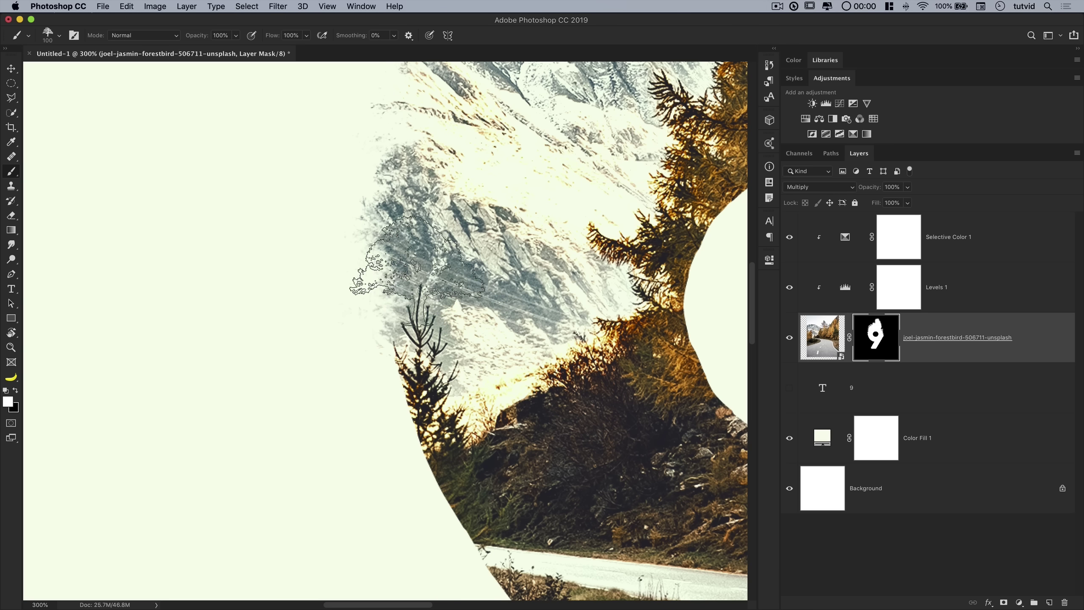
key("super+minus")
key("super+0")
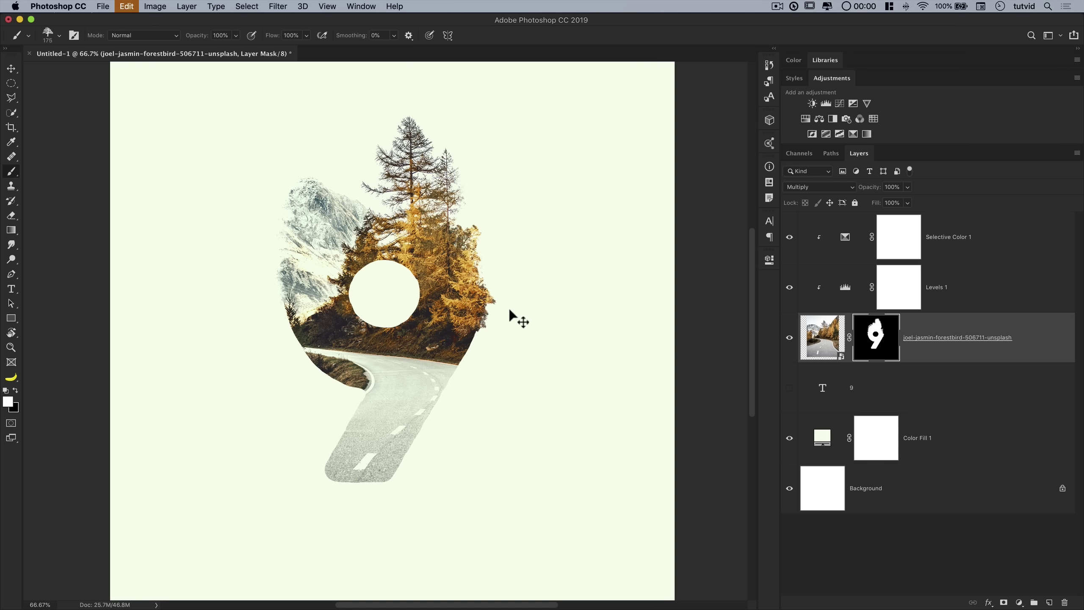
Paint tree-shaped edges at the 9's top with the brush enlarged to 400 px.
key("x")
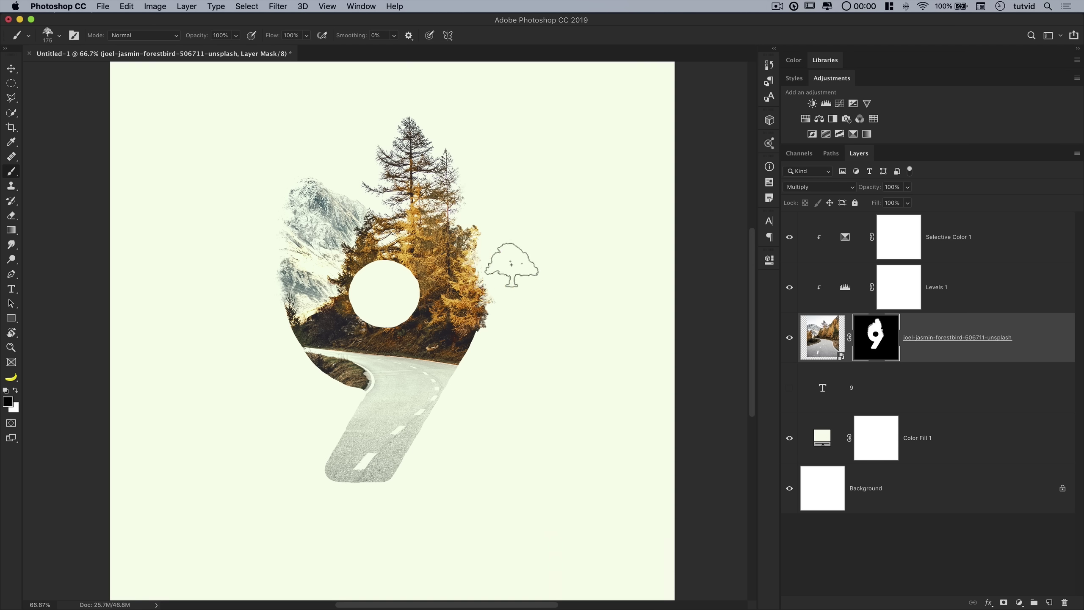
key("x")
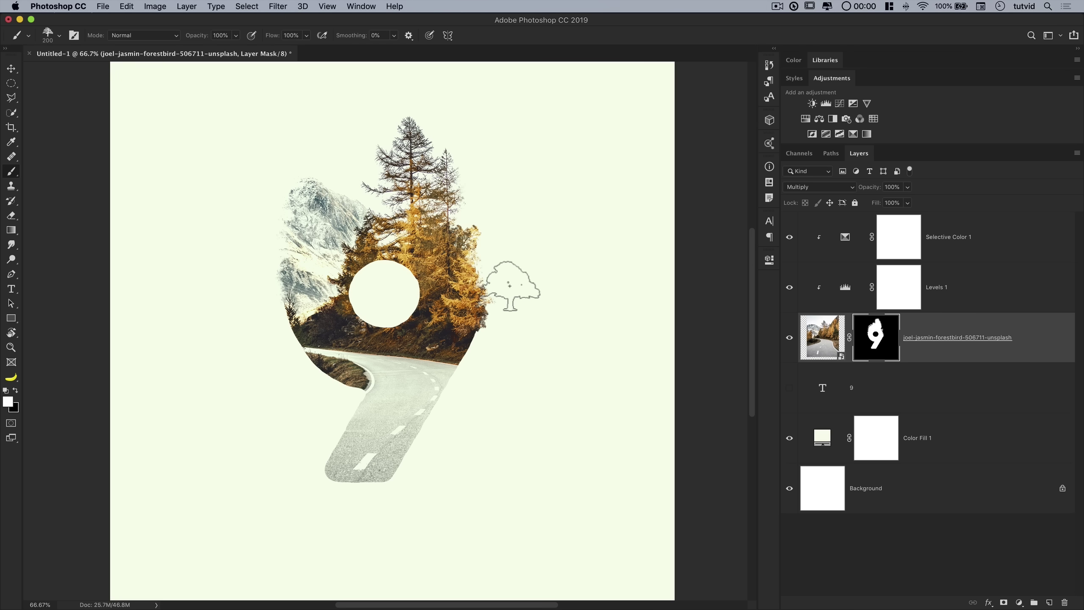
key("bracketright")
key("bracketright")
key("bracketright")
key("bracketright")
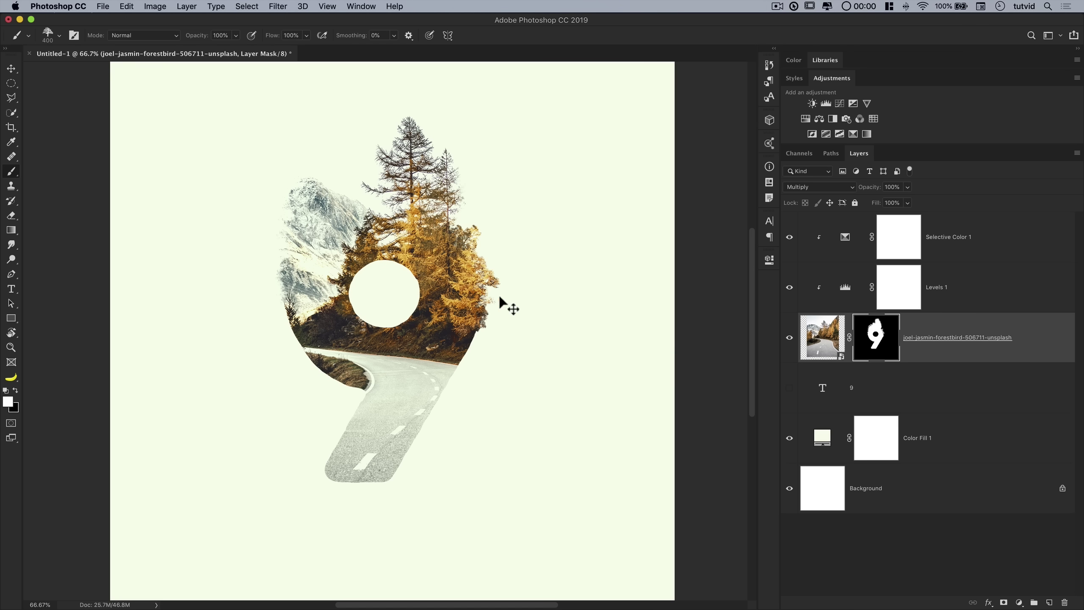
key("super+z")
key("super+shift+z")
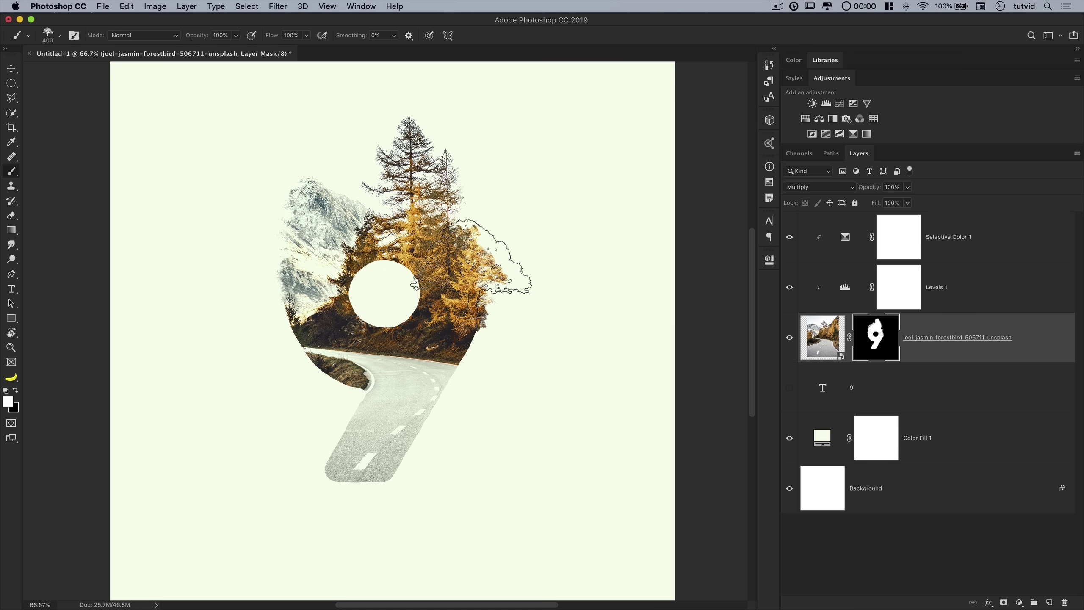
Zoom out to 50% and mask more of the 9's top edge in black.
key("v")
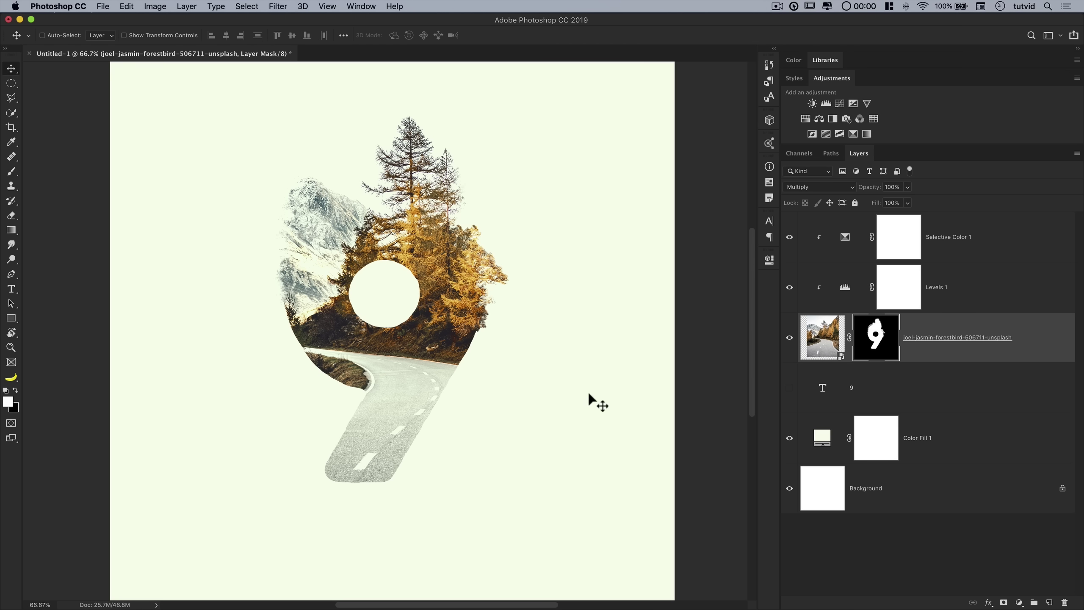
key("super+minus")
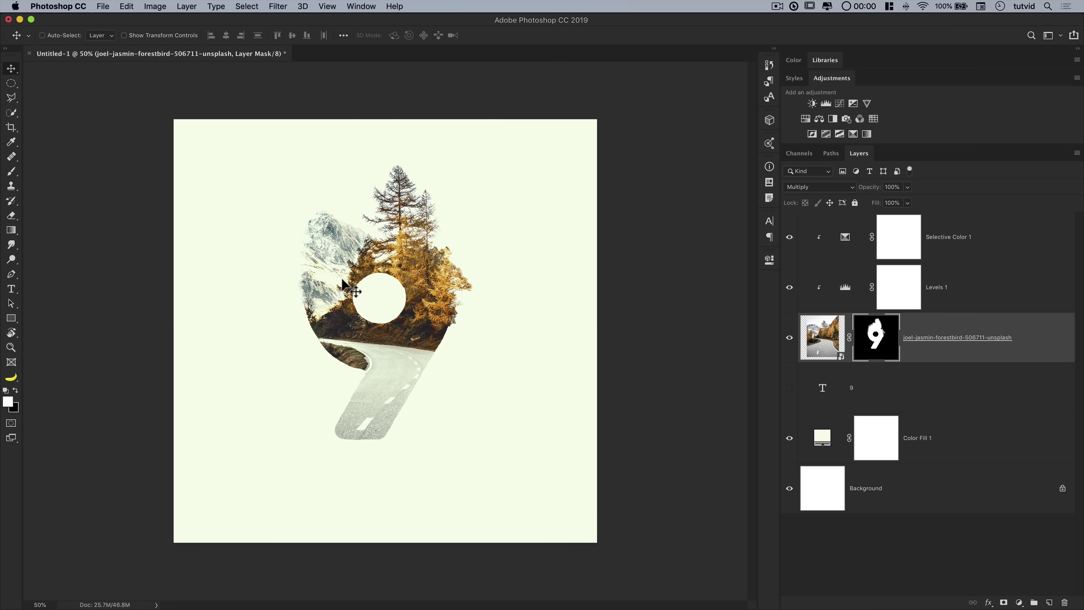
key("b")
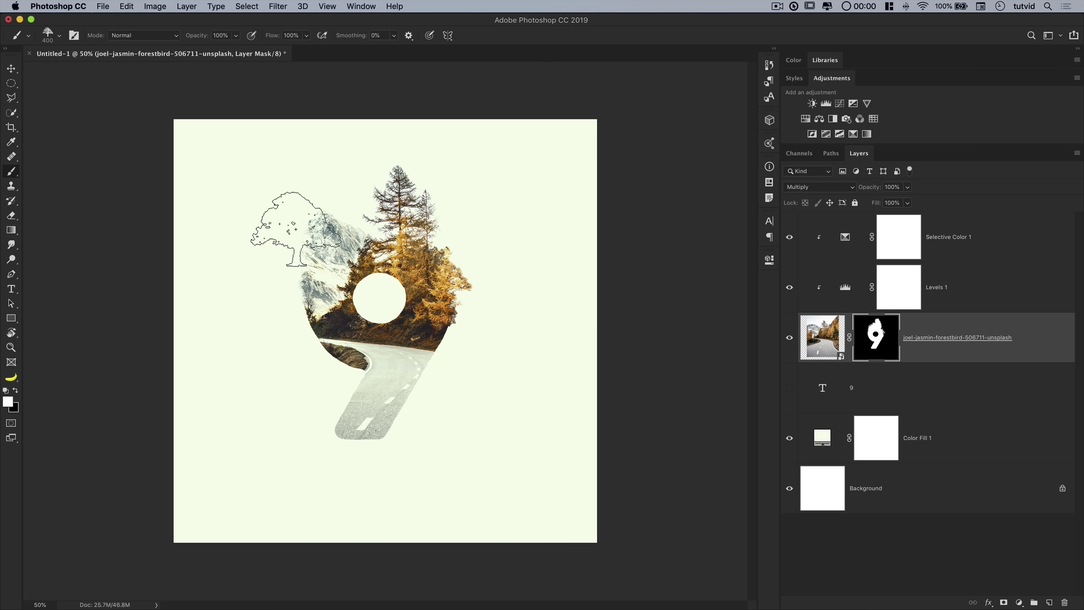
key("x")
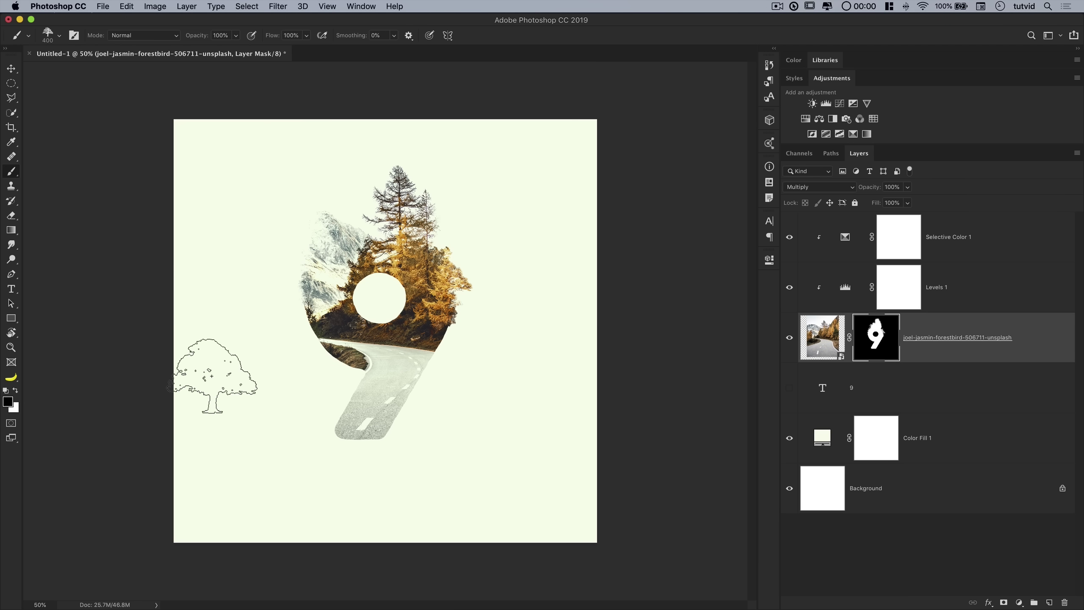
key("v")
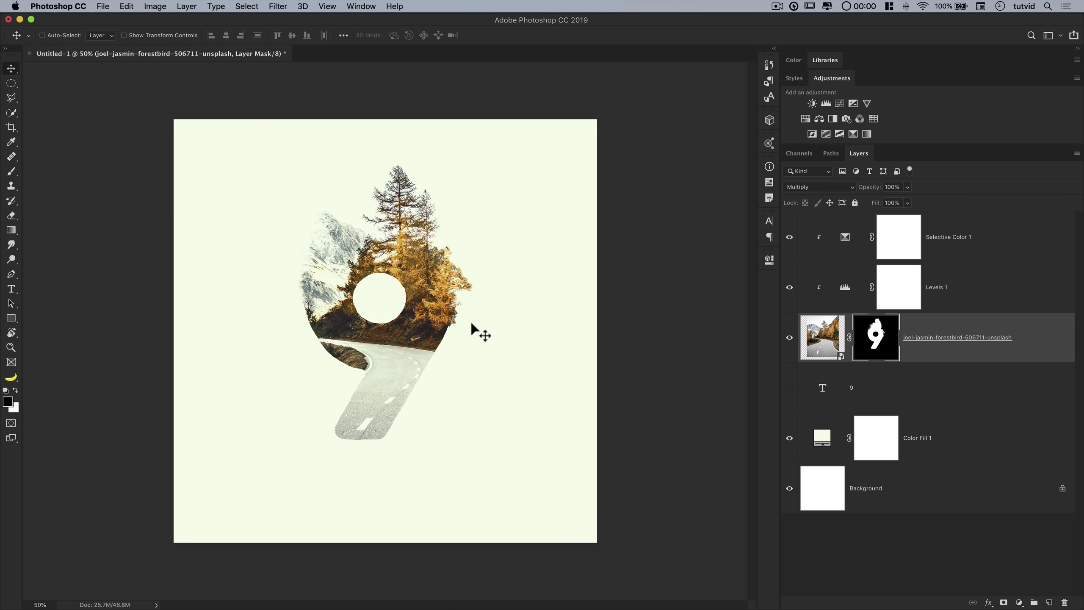
left_click(960, 245)
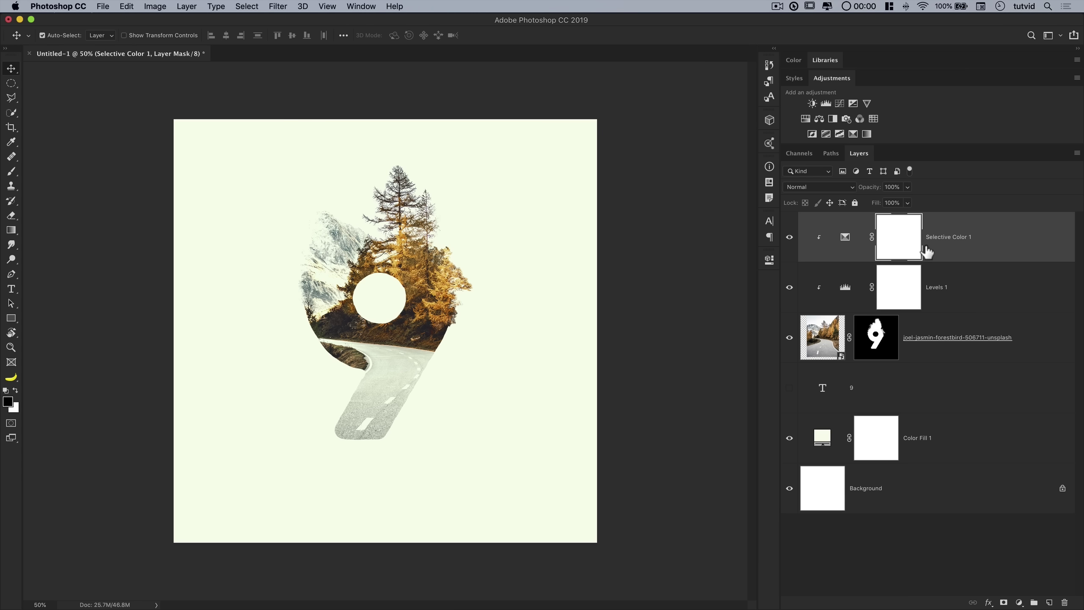
Stamp the visible layers into a new layer named HP and desaturate it.
key("super+alt+shift+e")
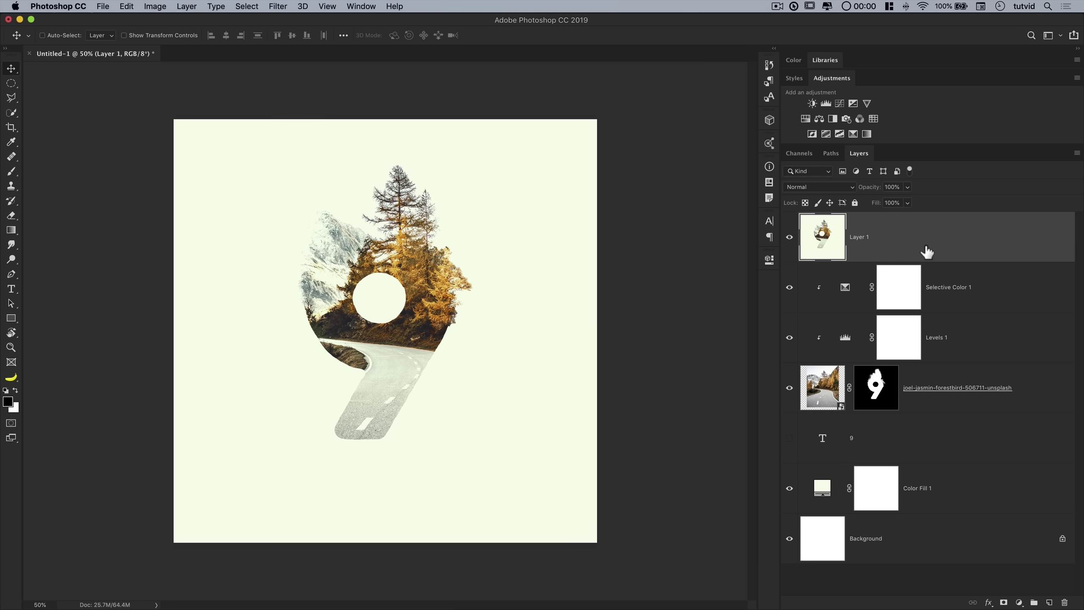
double_click(858, 237)
key("Return")
left_click(156, 7)
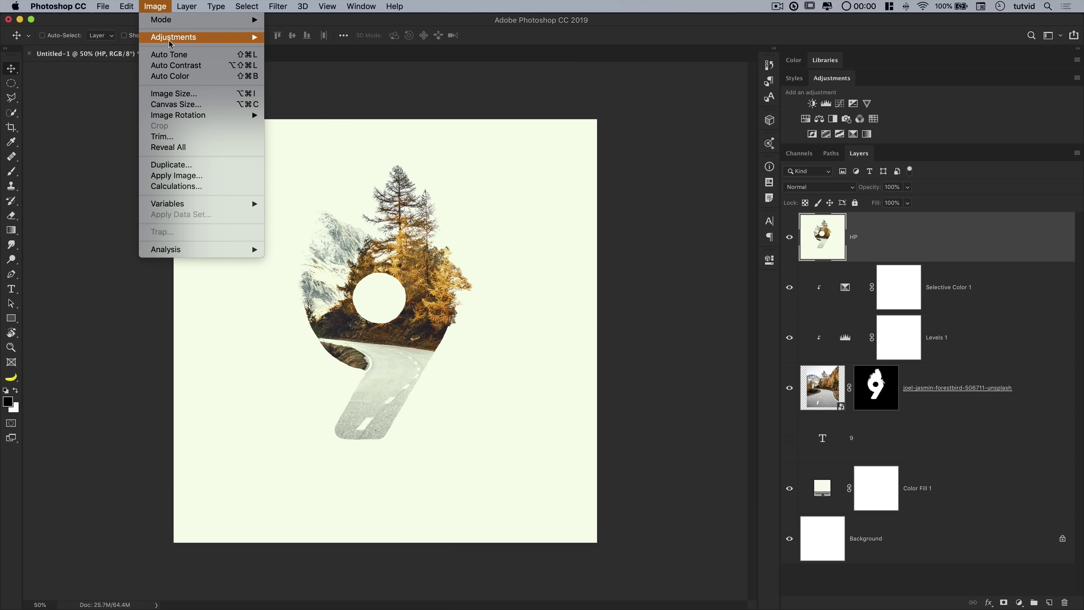
mouse_move(173, 39)
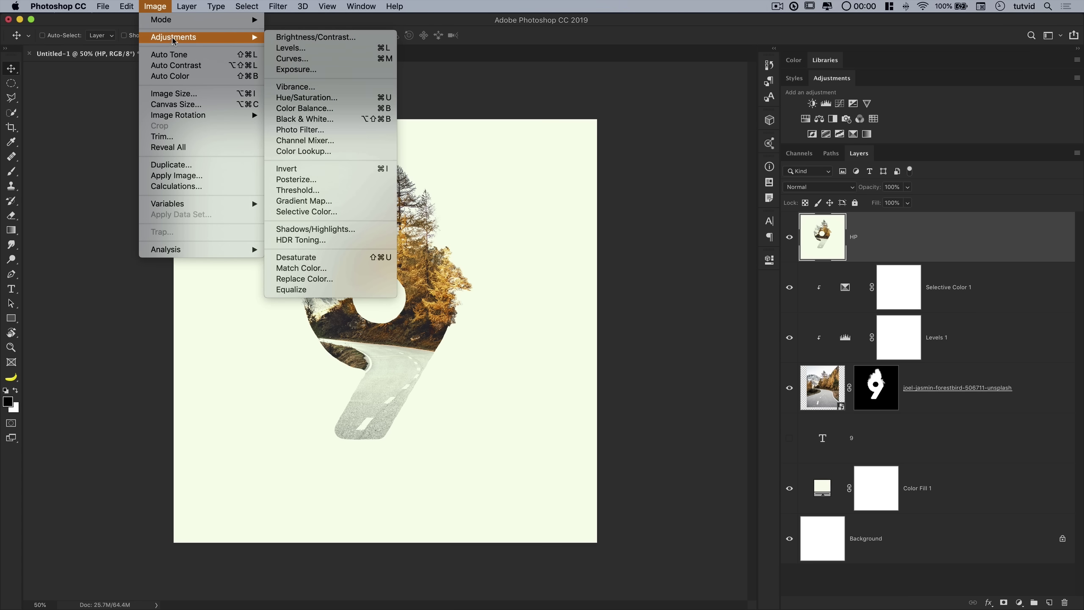
left_click(332, 257)
Apply a 2-pixel High Pass filter to HP and blend it as Overlay.
left_click(280, 5)
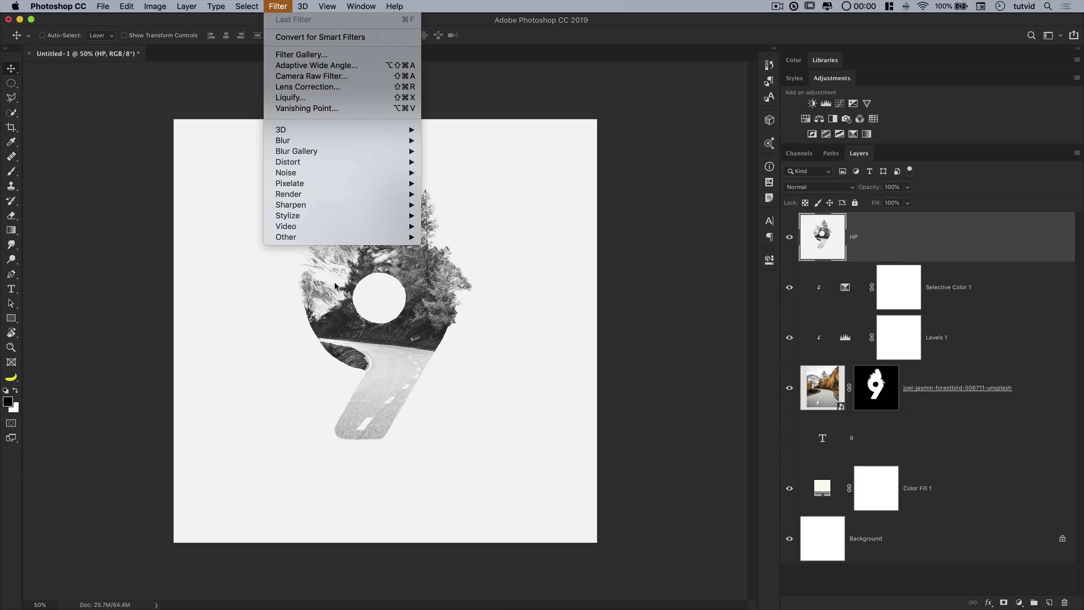
mouse_move(304, 237)
left_click(475, 249)
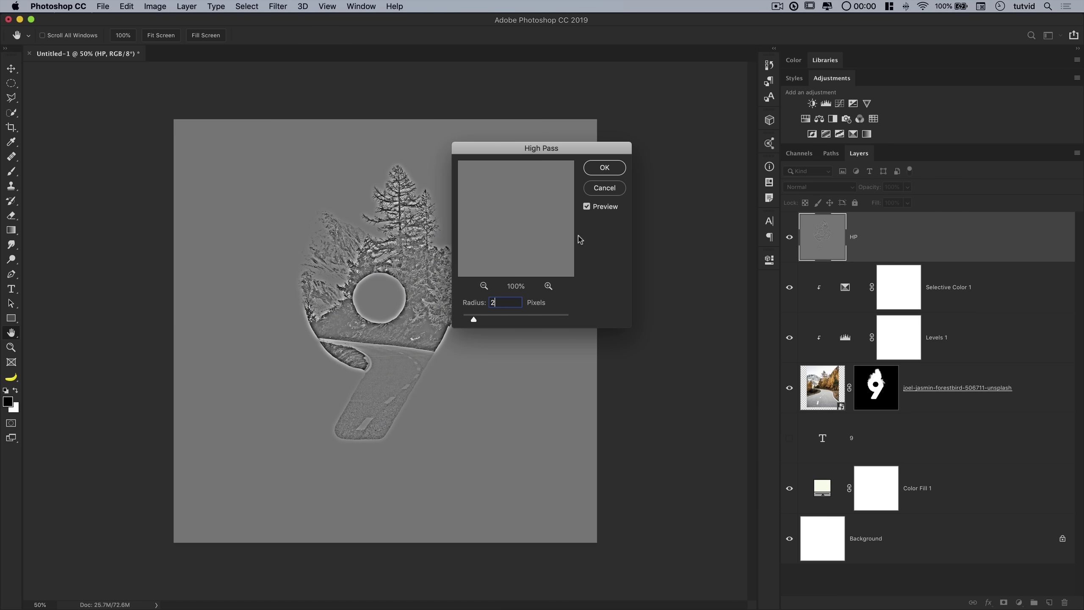
left_click(604, 167)
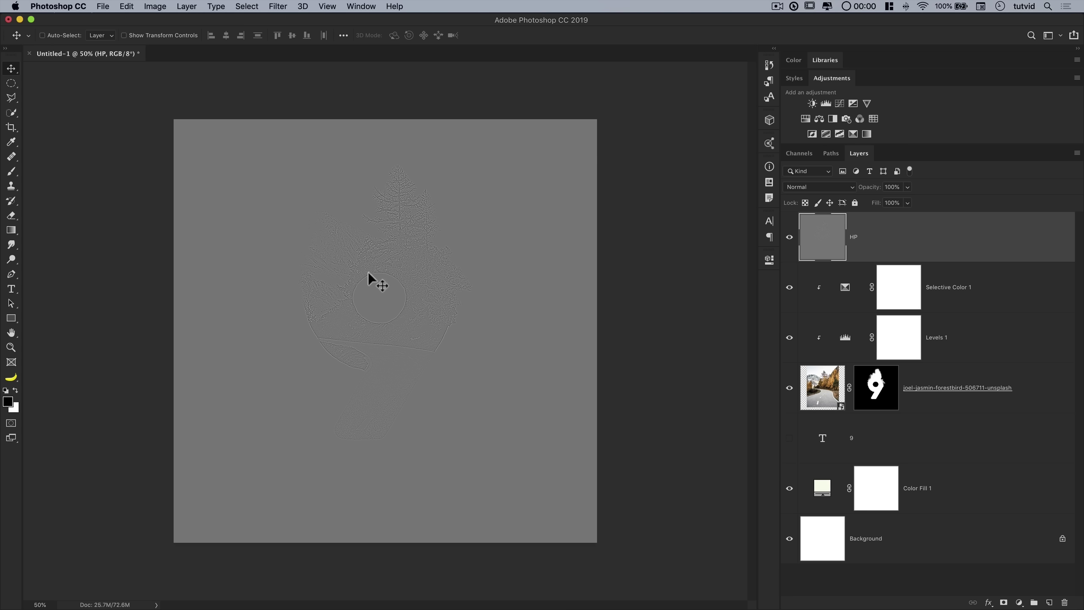
left_click(829, 188)
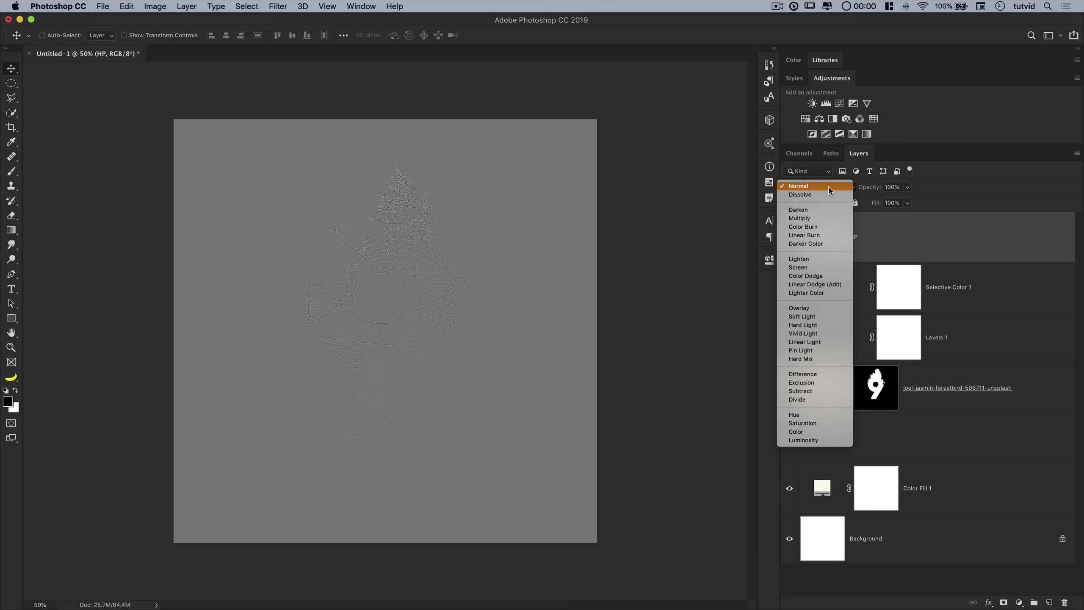
left_click(803, 308)
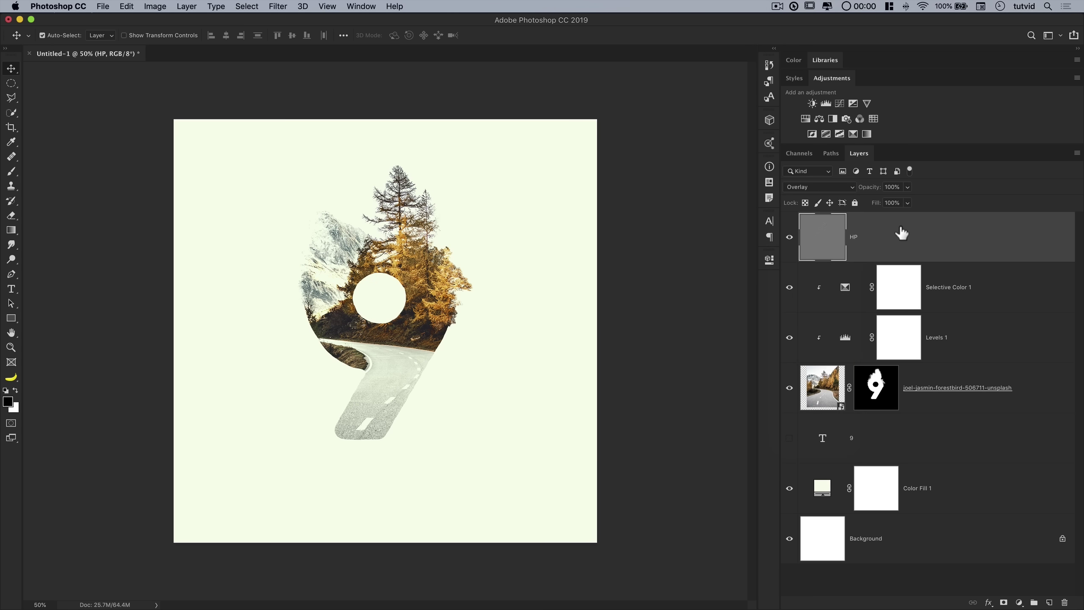
Duplicate the HP layer and set the copy to Soft Light.
key("super+j")
left_click(836, 188)
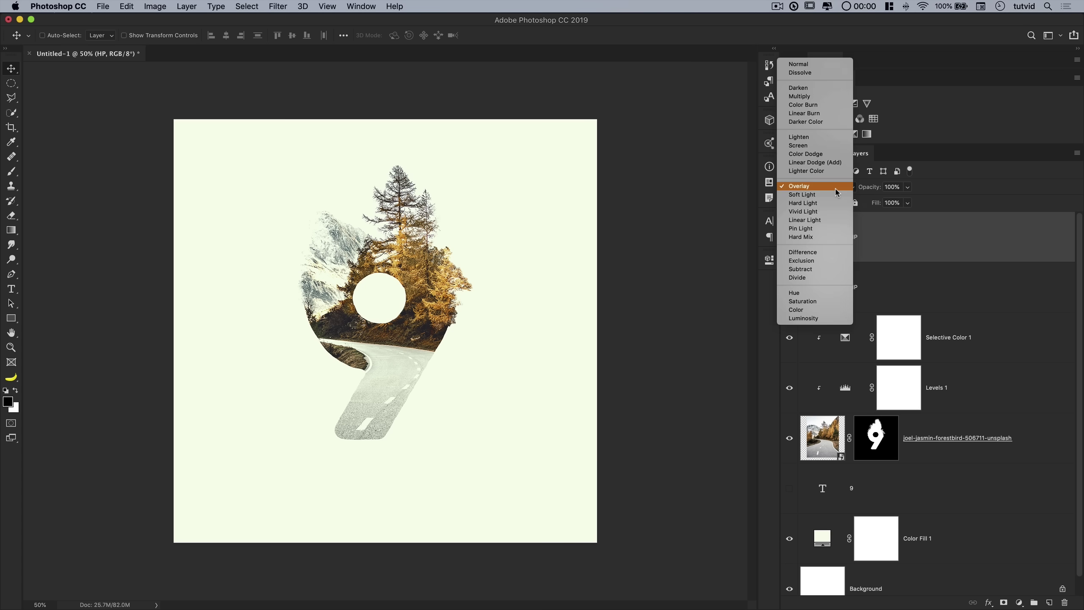
left_click(814, 196)
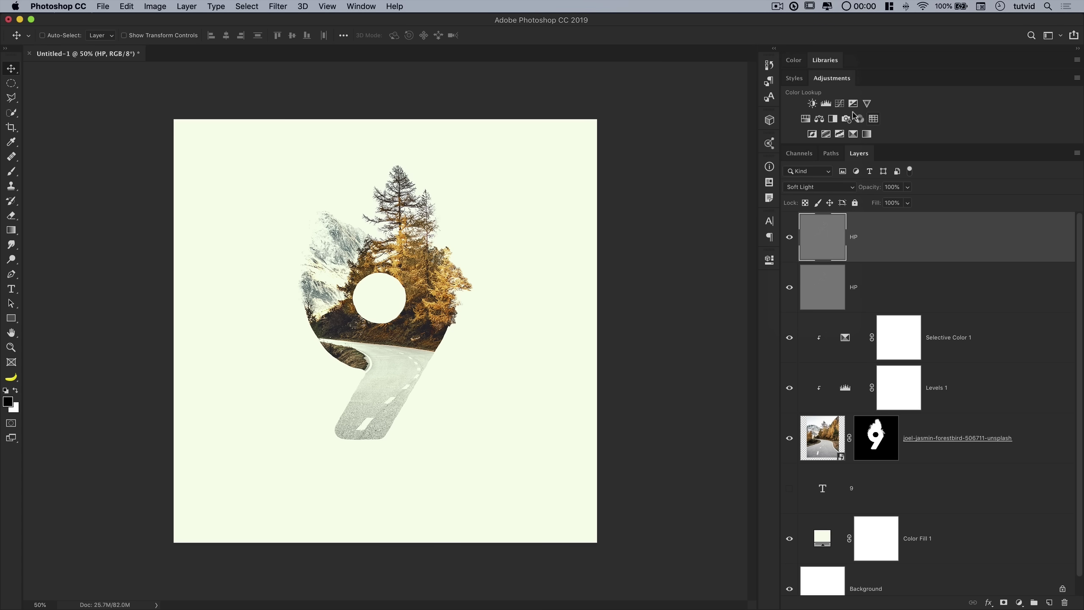
Add a Curves layer that dims the highlights, lifts the black point and forms an S-curve.
left_click(839, 104)
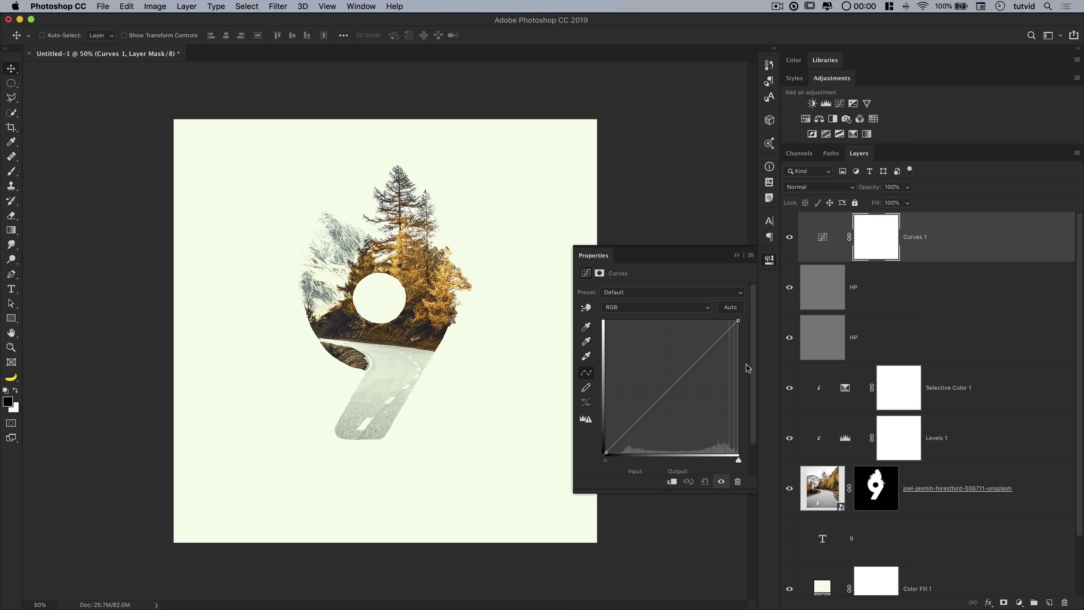
left_click_drag(738, 321, 744, 346)
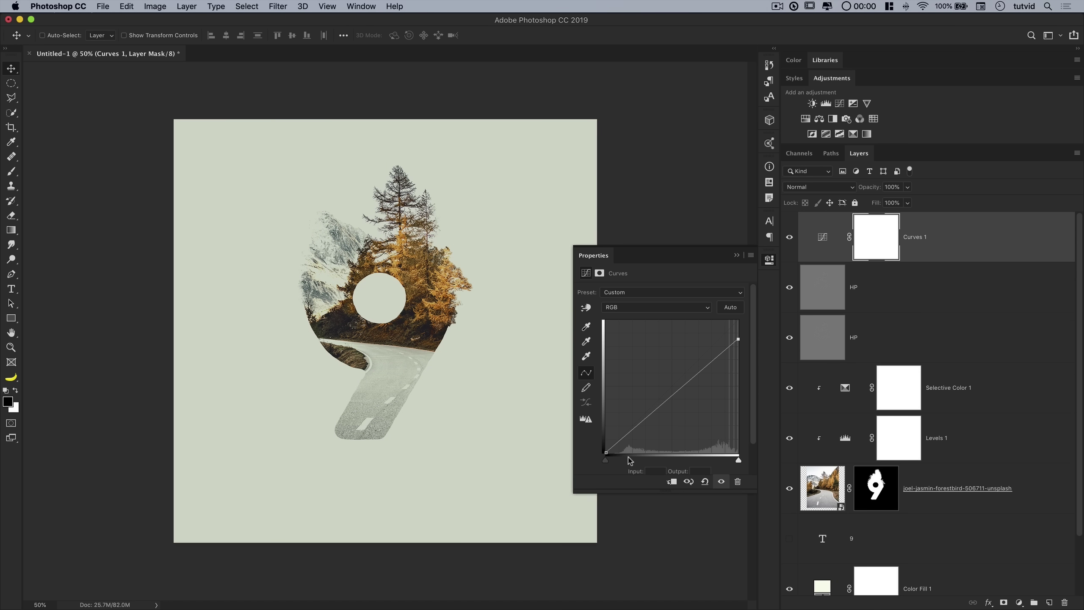
left_click_drag(608, 456, 604, 448)
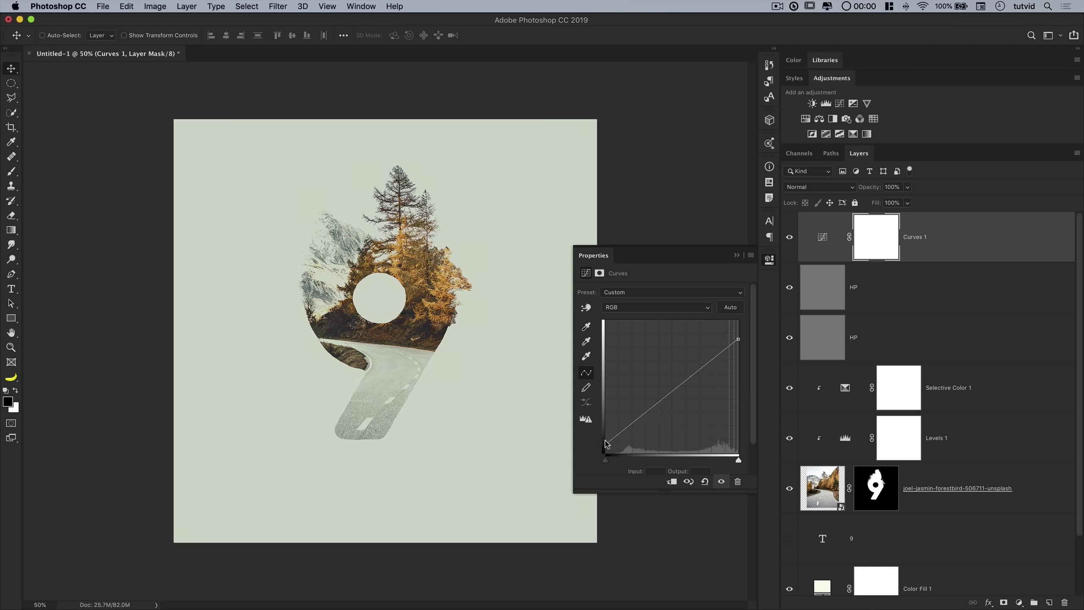
left_click_drag(646, 419, 645, 425)
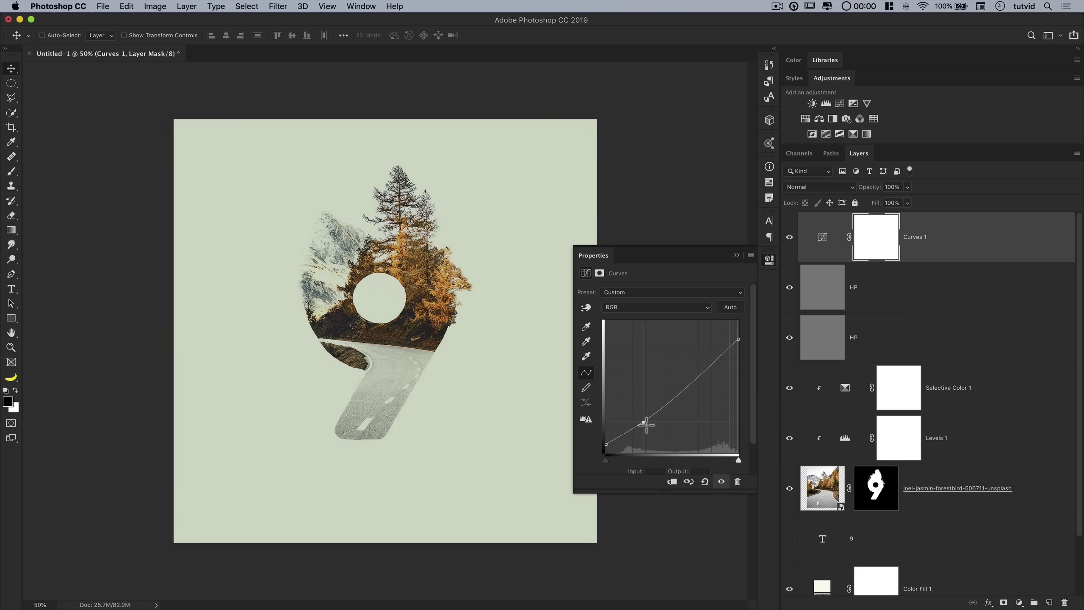
left_click_drag(692, 380, 692, 372)
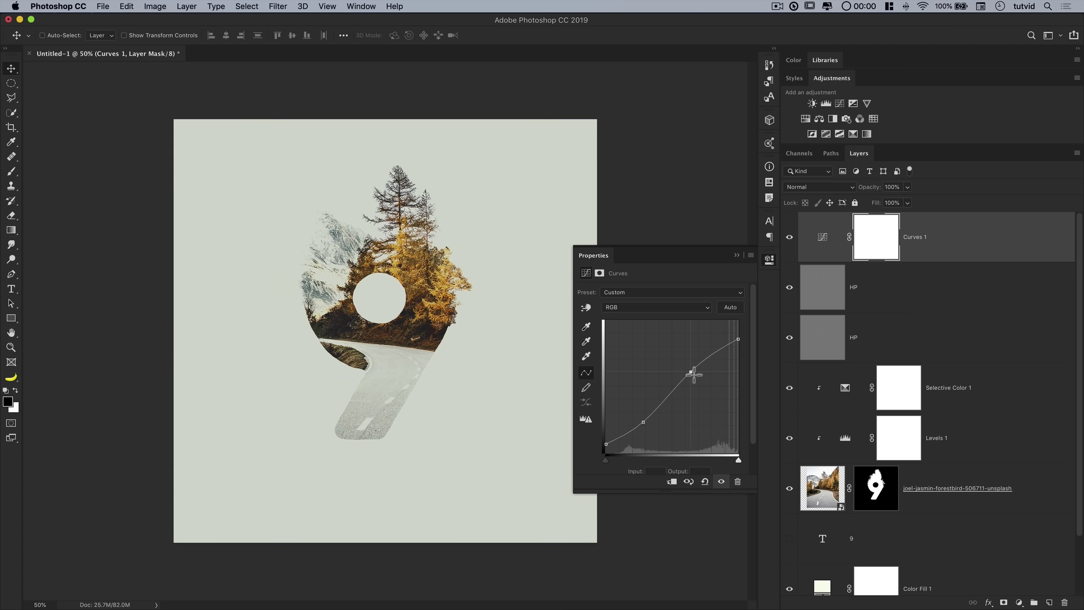
left_click(789, 237)
left_click(790, 238)
Move the Red curve's black point inward and lift the Blue black point to tint shadows.
left_click(631, 307)
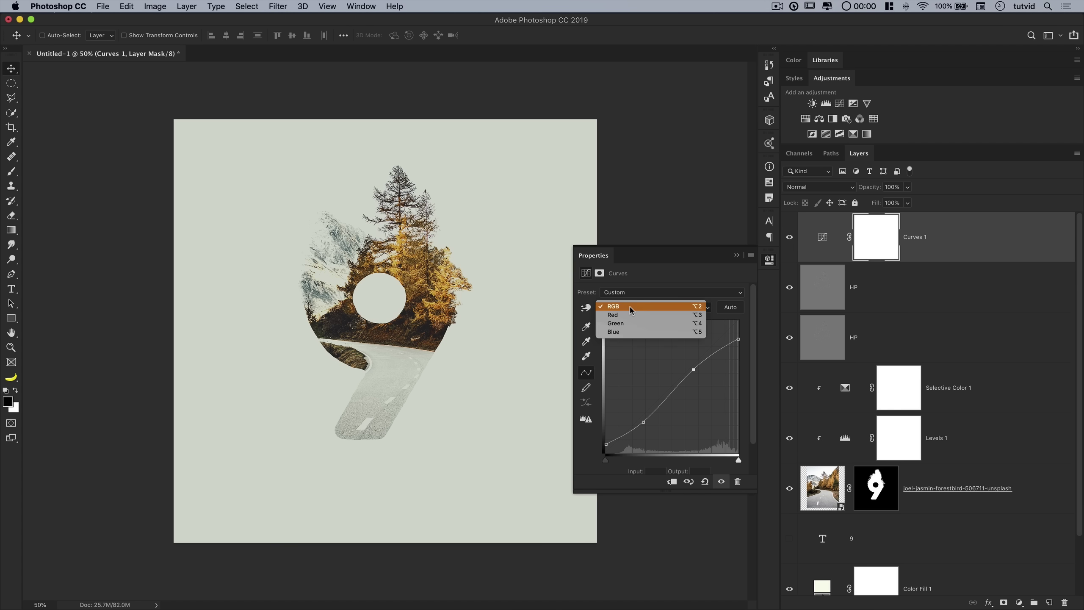
left_click(631, 315)
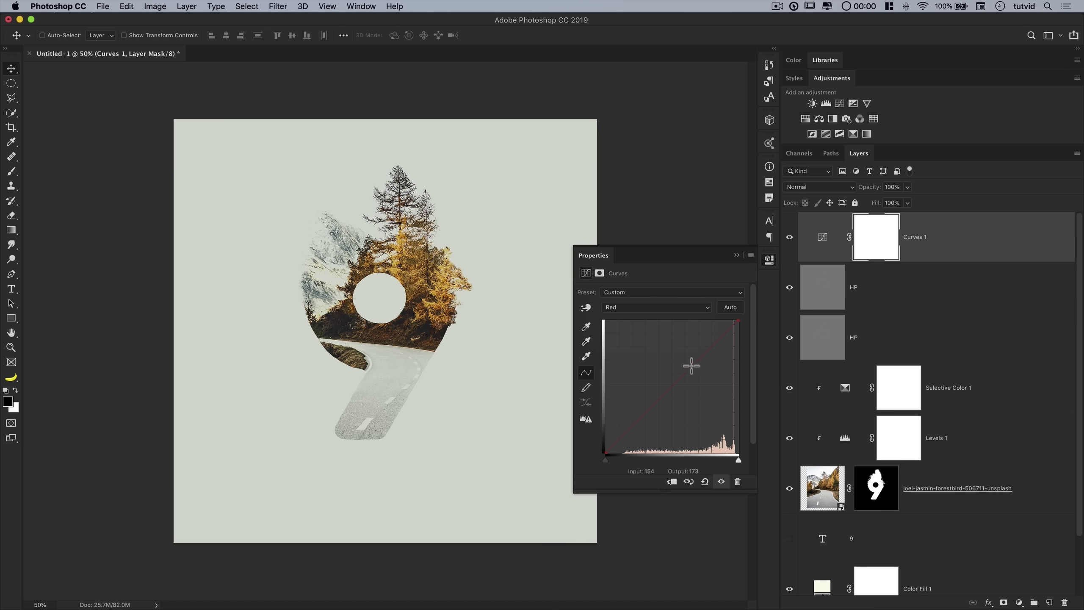
left_click(686, 368)
left_click_drag(609, 458, 616, 460)
left_click(649, 309)
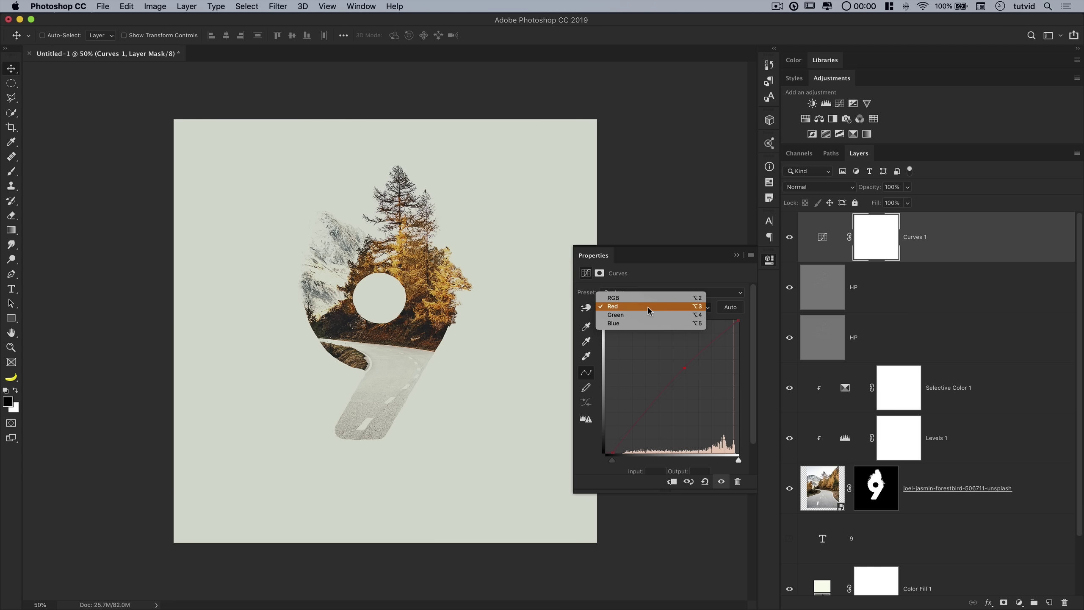
left_click(635, 324)
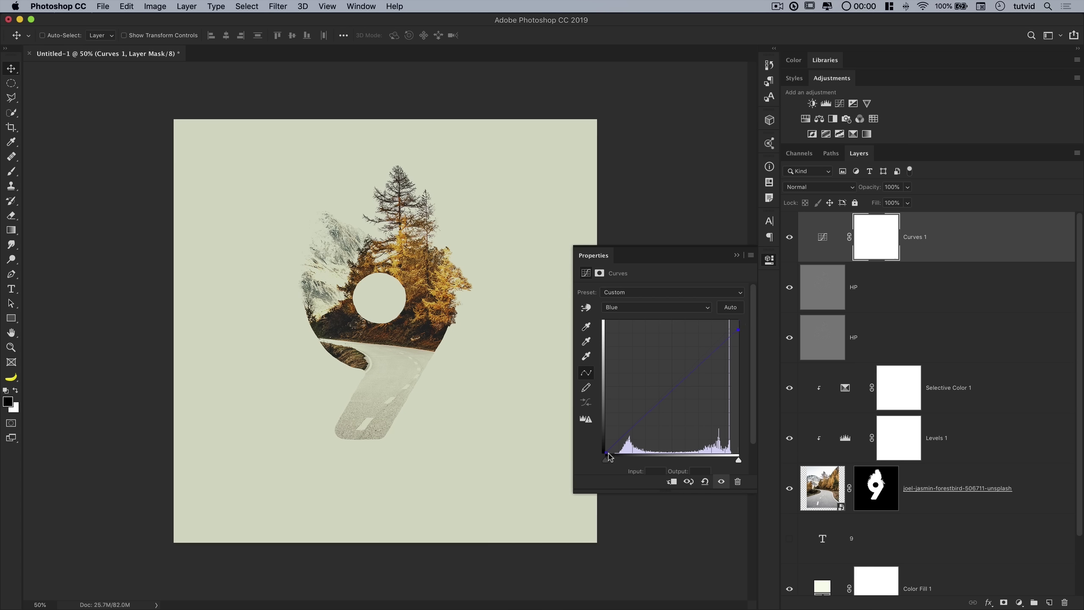
left_click_drag(609, 457, 603, 451)
left_click(769, 260)
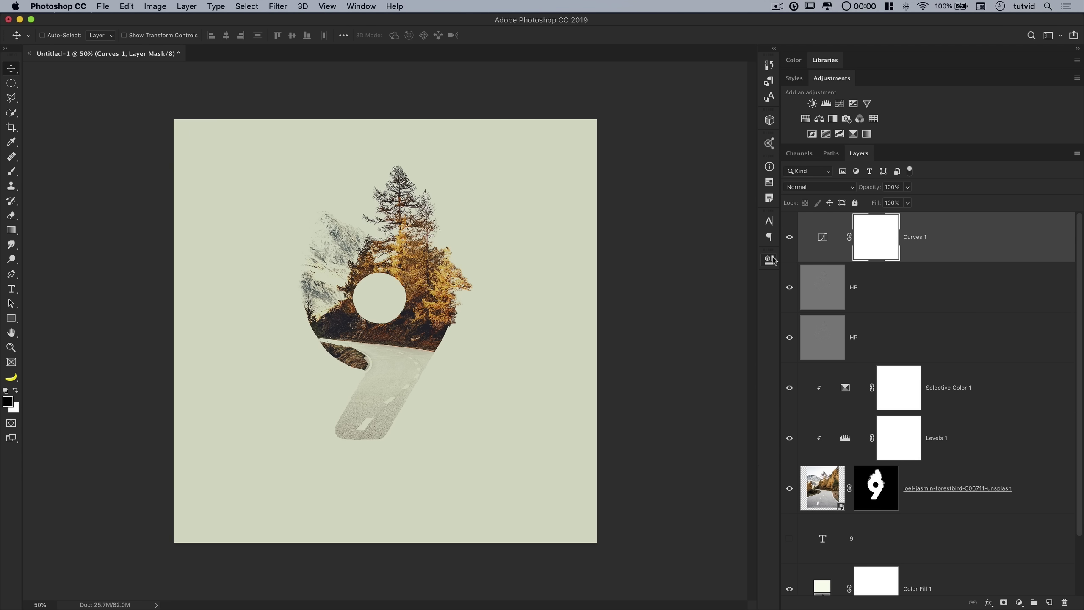
Add a Color Lookup layer using the DropBlues.3DL 3D LUT.
left_click(873, 118)
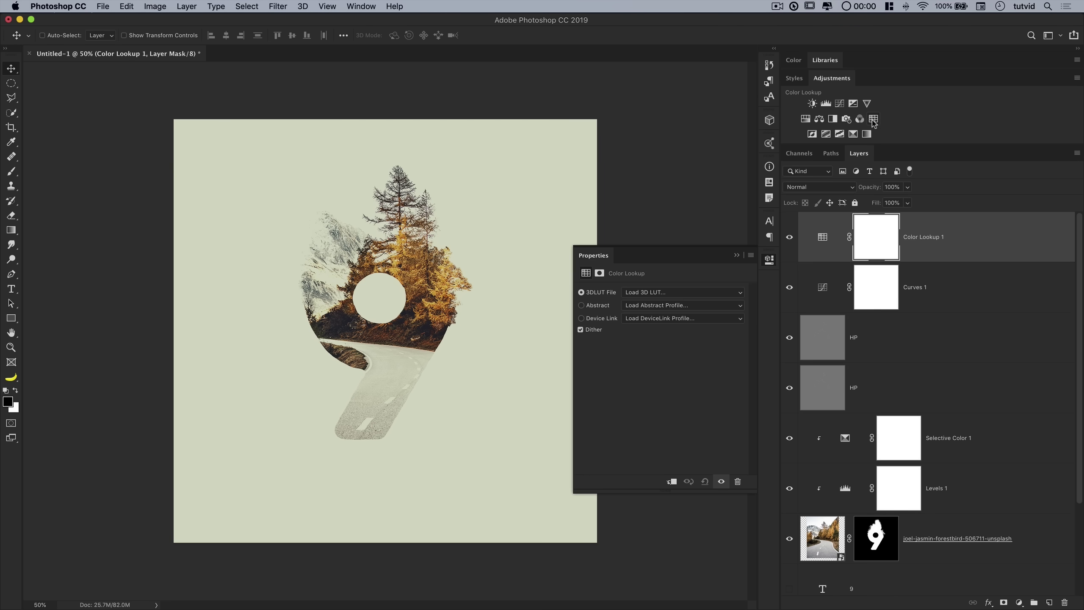
left_click(645, 294)
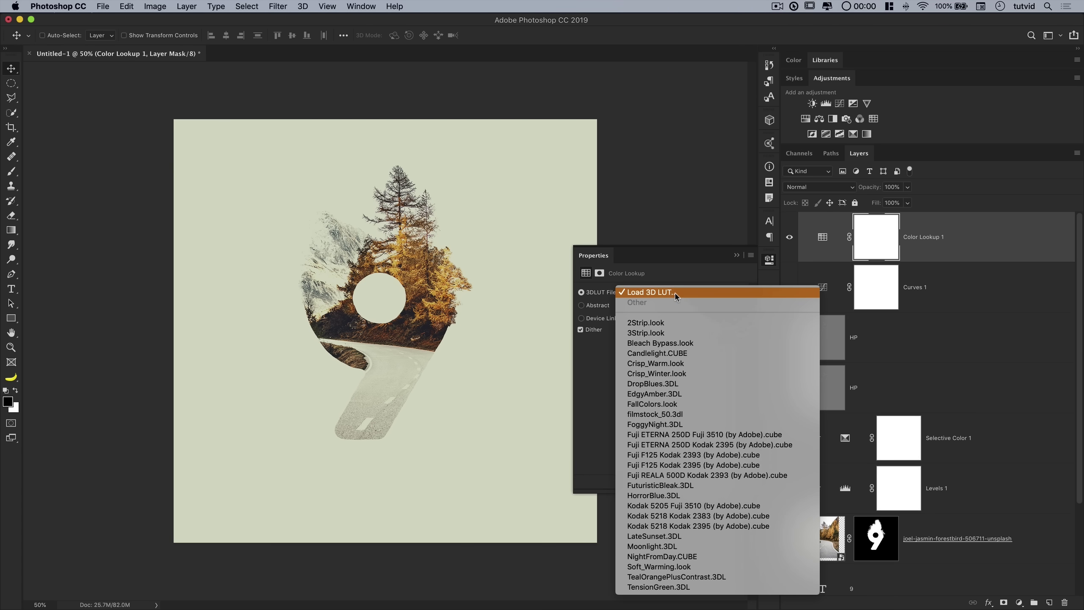
left_click(674, 384)
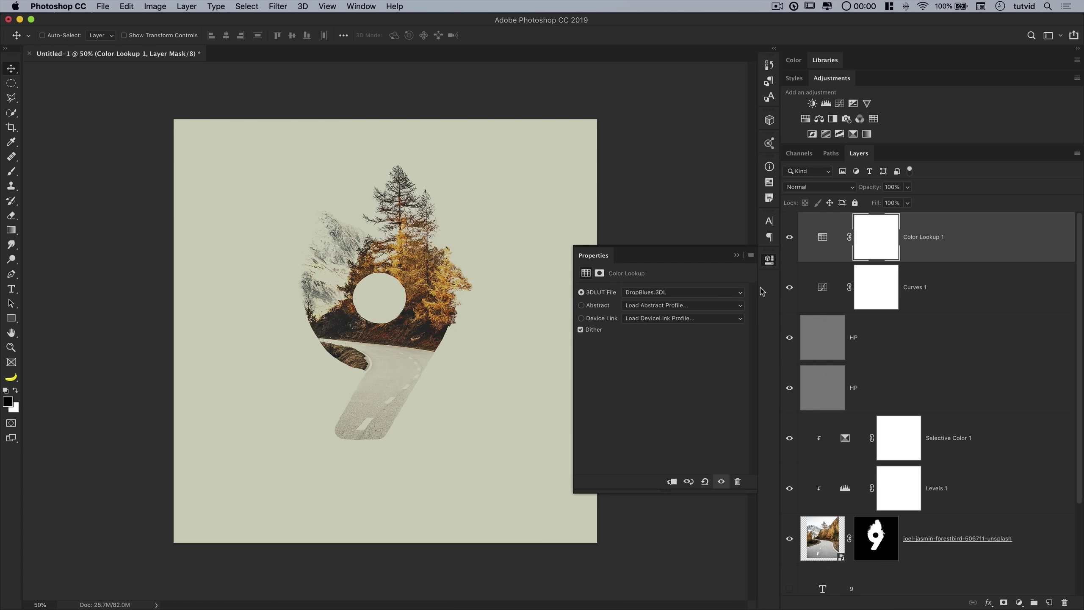
left_click(769, 258)
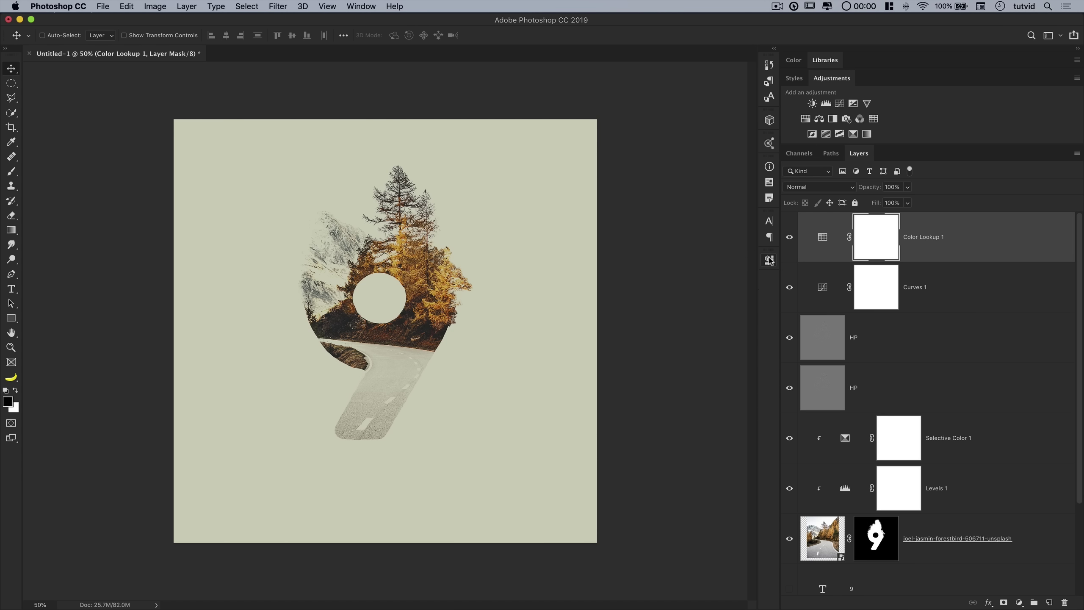
Add Selective Color 2 with Blacks at Cyan -2, Magenta +3, Yellow -2, Black -10.
left_click(853, 135)
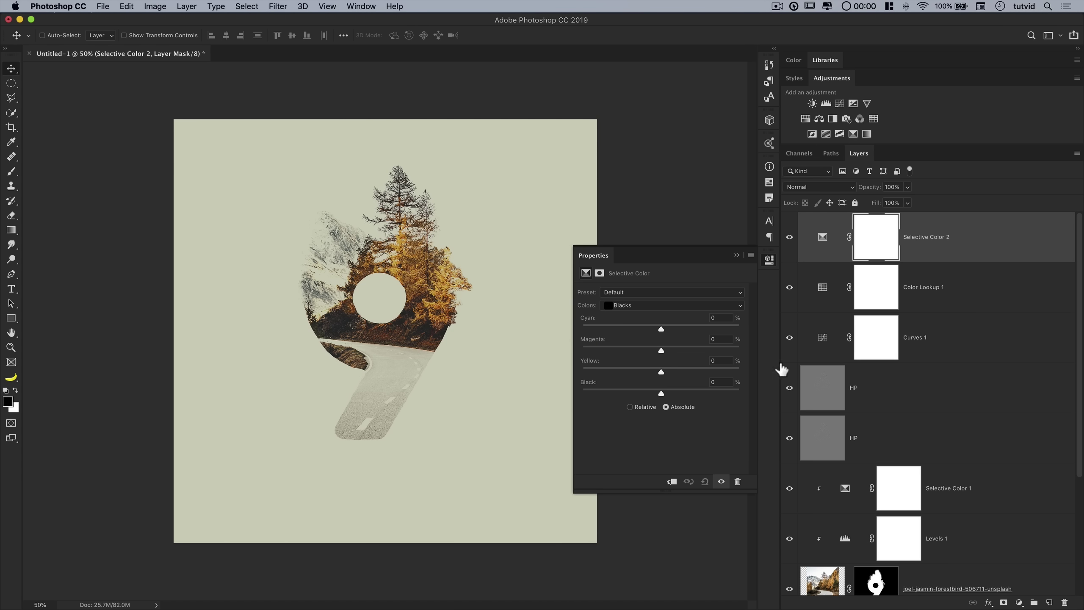
left_click(629, 306)
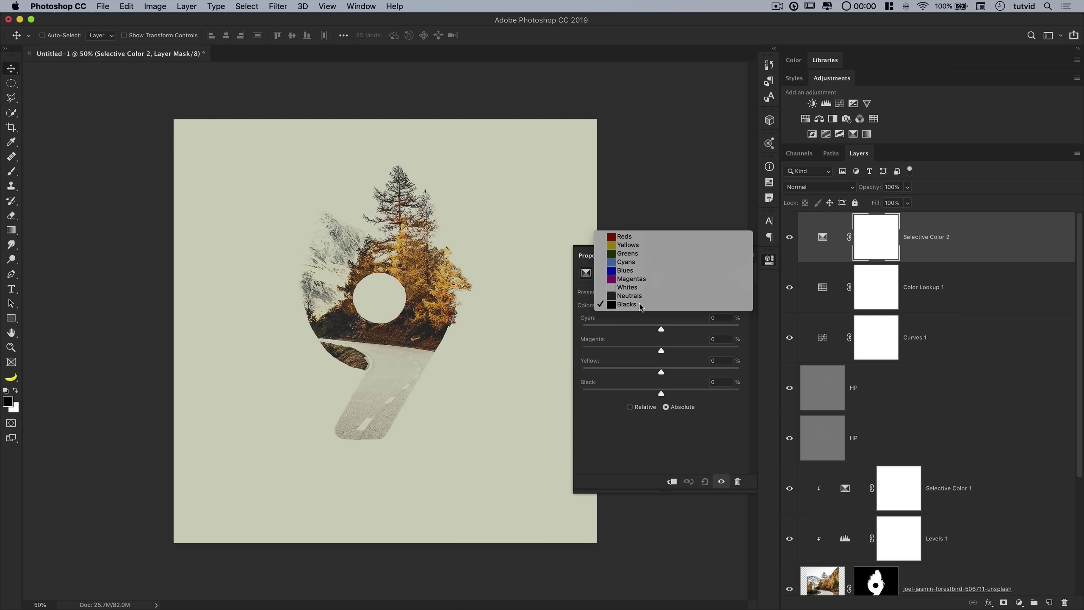
left_click(712, 324)
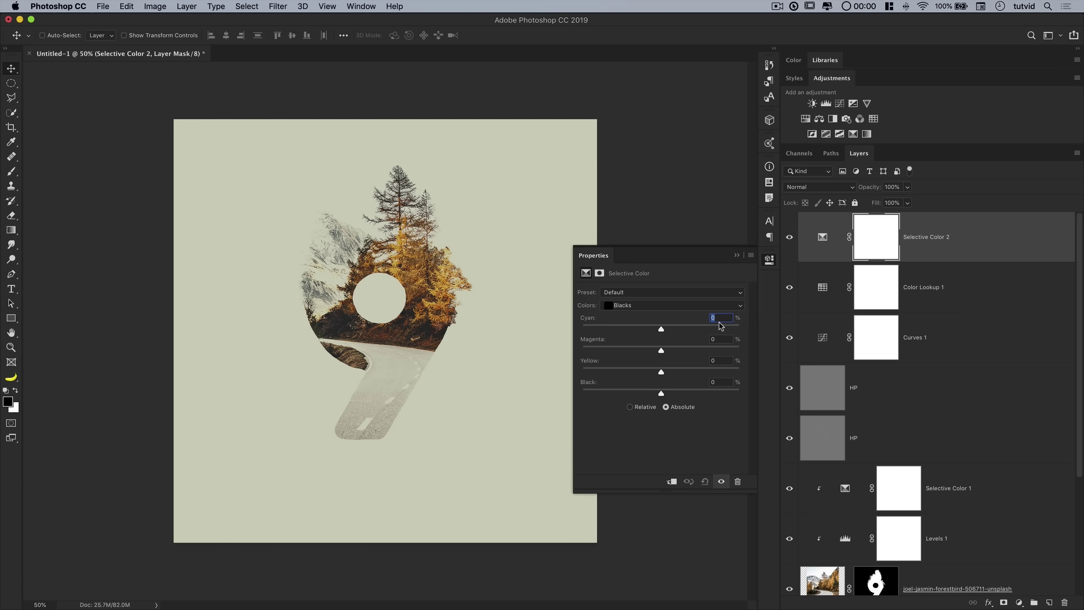
key("Down")
key("Down")
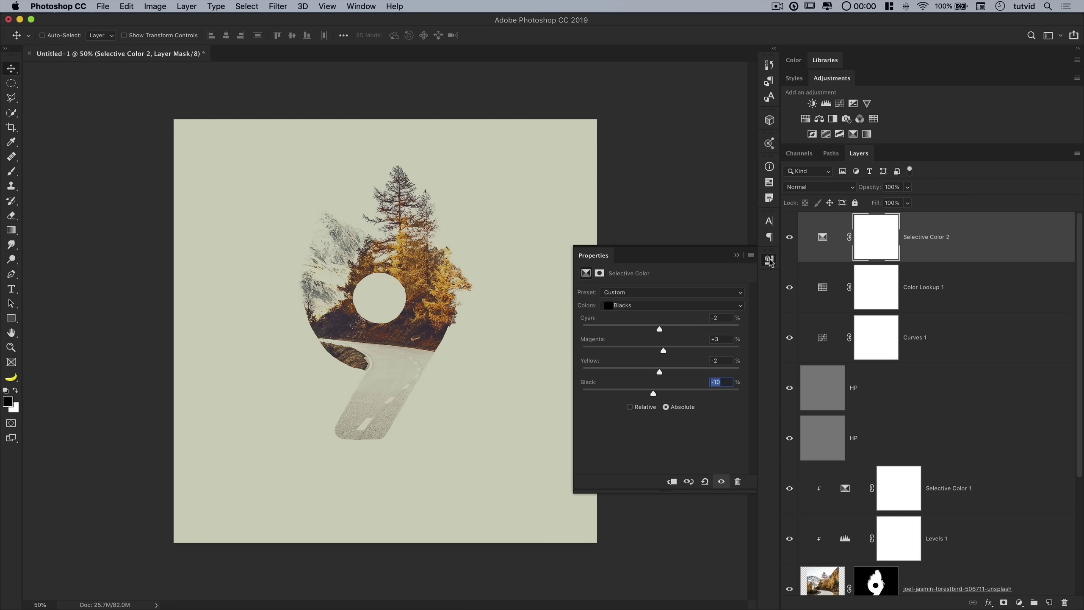
left_click(769, 260)
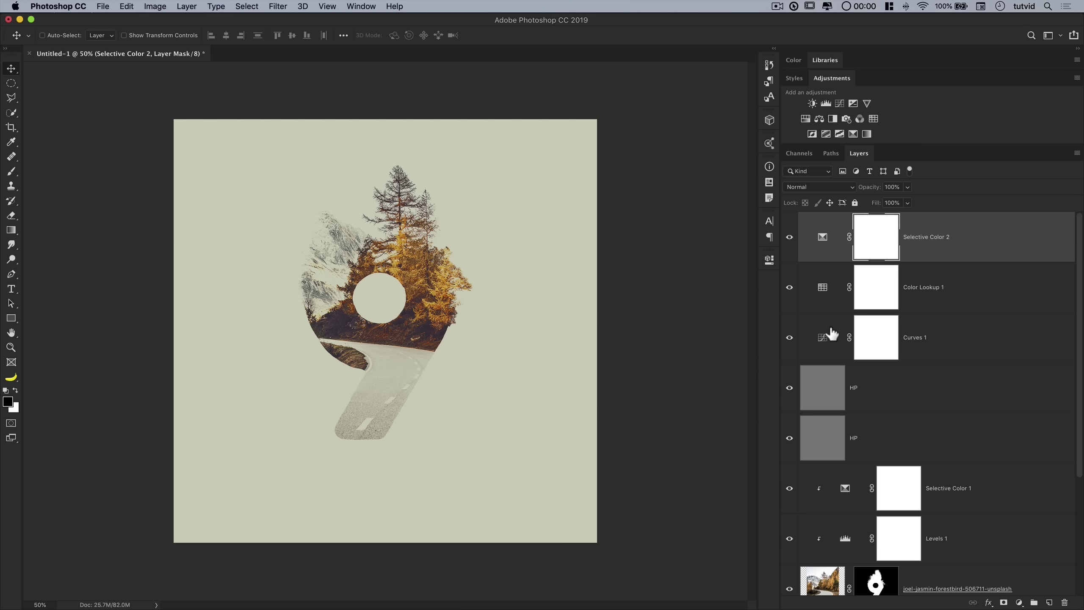
Review the Red channel curve of the Curves 1 adjustment.
double_click(826, 341)
left_click(655, 307)
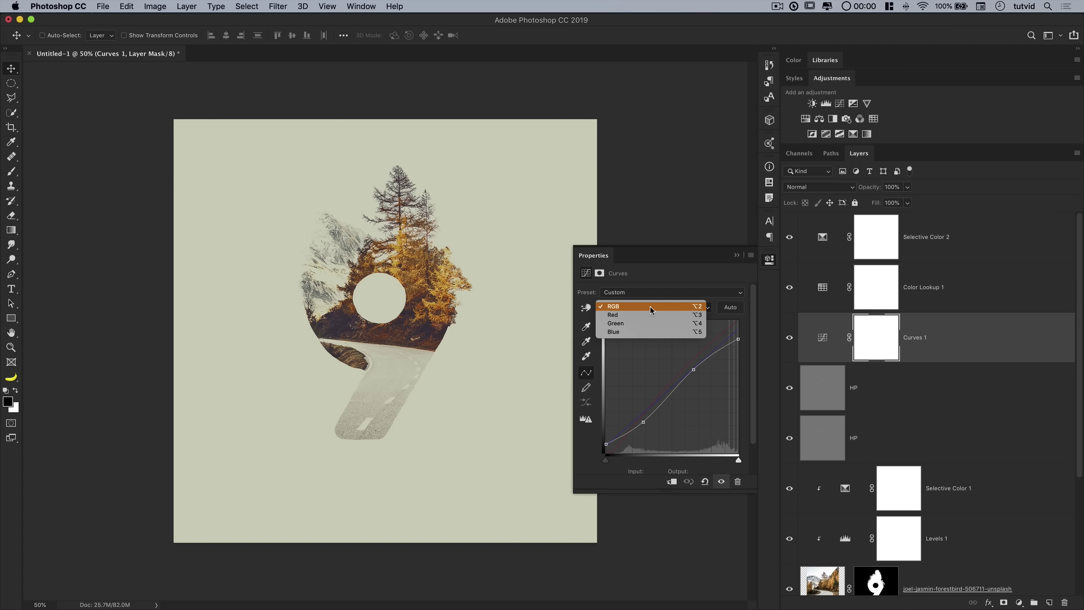
left_click(649, 315)
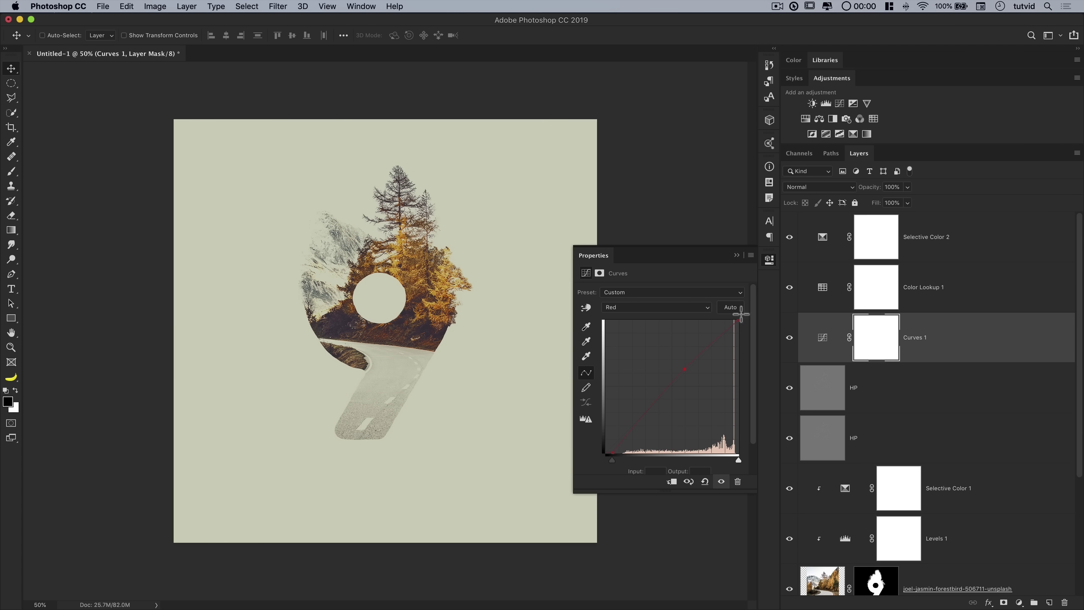
Add a Levels adjustment above Selective Color 2 with input levels 14, 0.90 and 255.
left_click(768, 261)
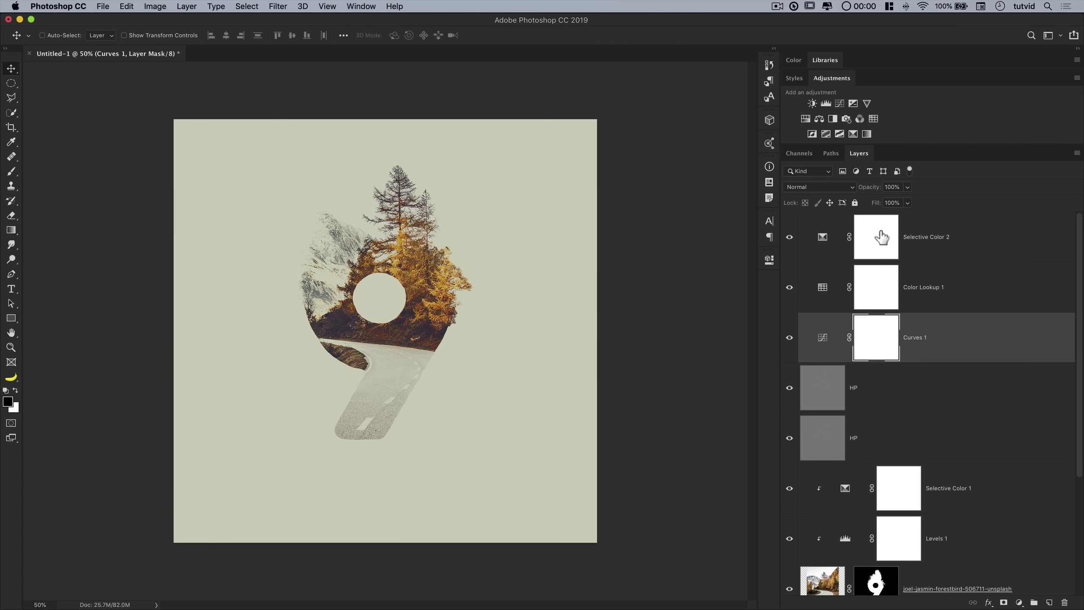
left_click(824, 239)
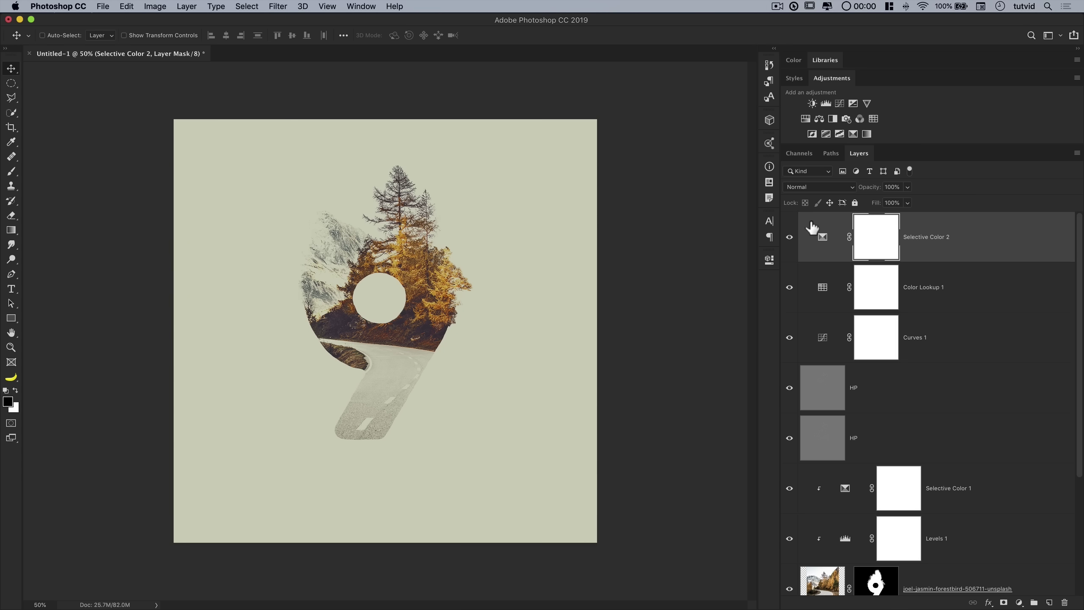
left_click(825, 105)
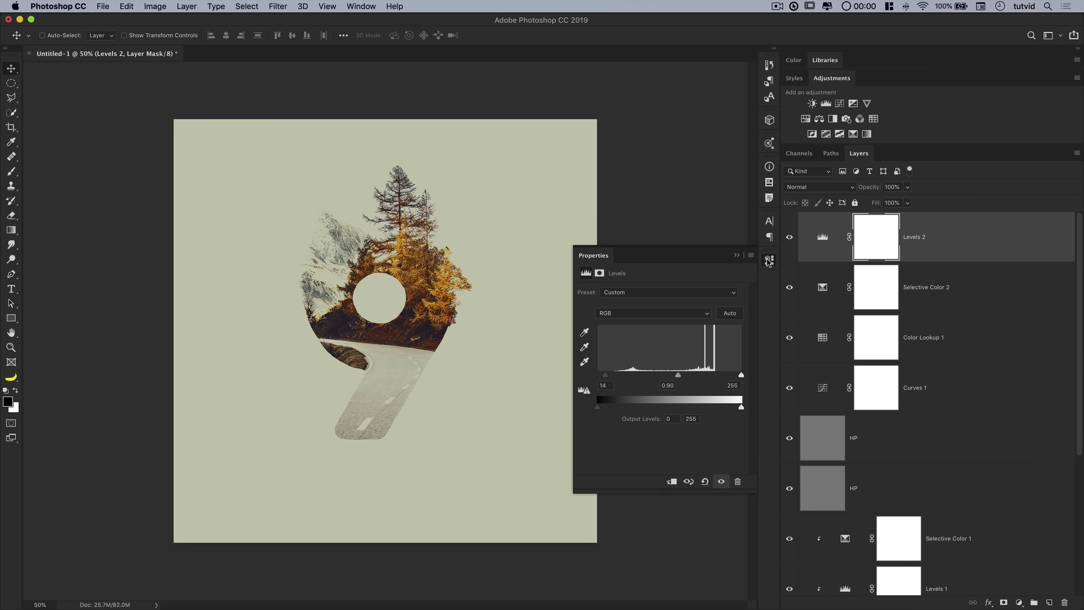
Link the mountain road photo to its numeral 9 mask and select the layers from HP down to it.
left_click(768, 260)
scroll(896, 509, "down", 5)
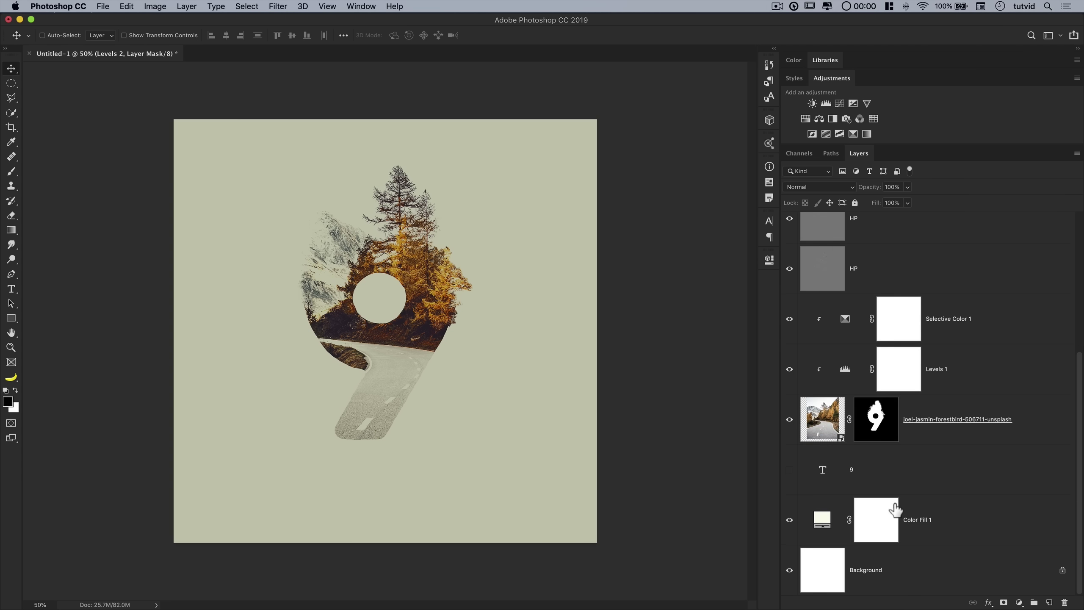
left_click(940, 414)
left_click(849, 420)
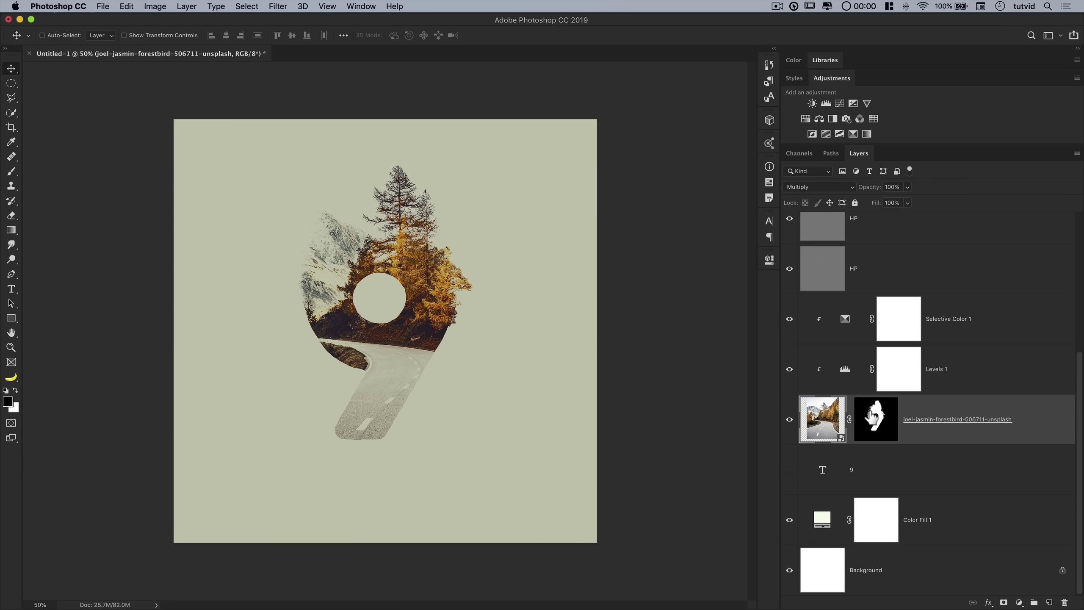
scroll(824, 422, "up", 1)
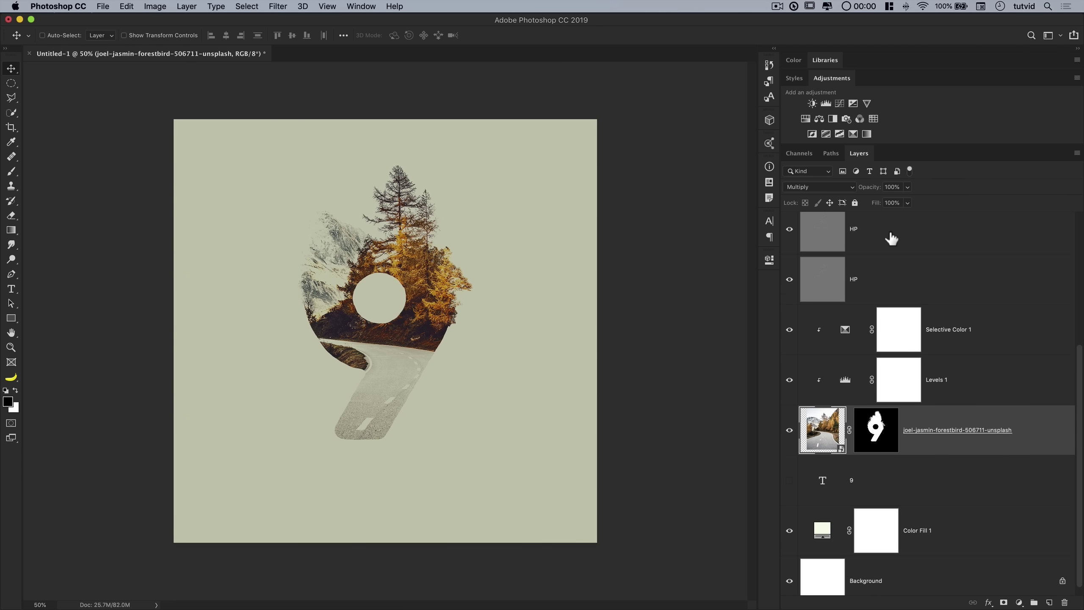
left_click(873, 237, "shift")
Create an empty layer above the 9 text layer and name it Shadow.
scroll(870, 242, "up", 2)
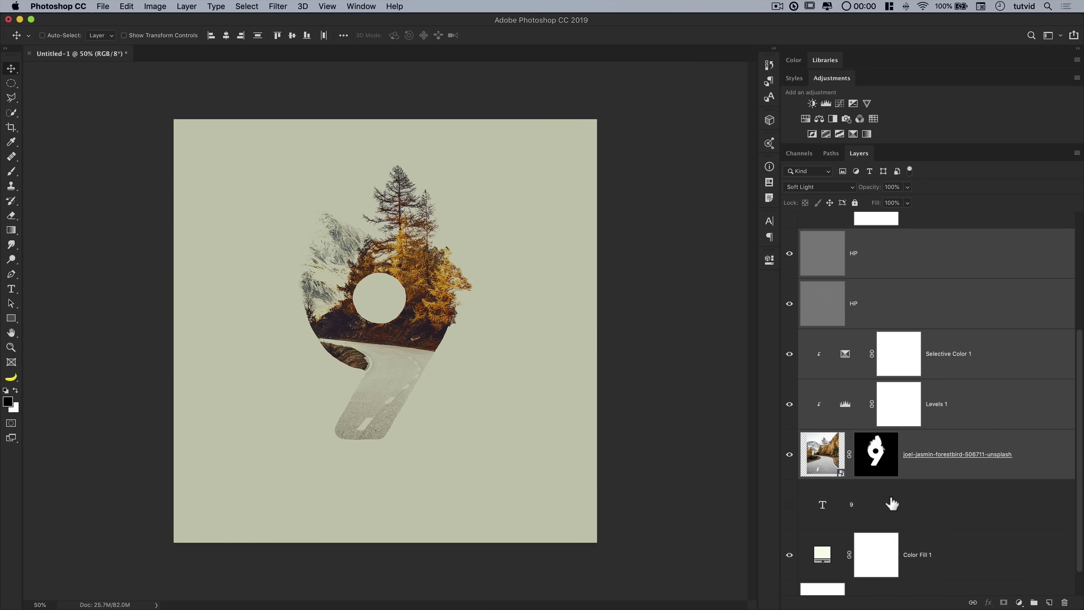
left_click(893, 506)
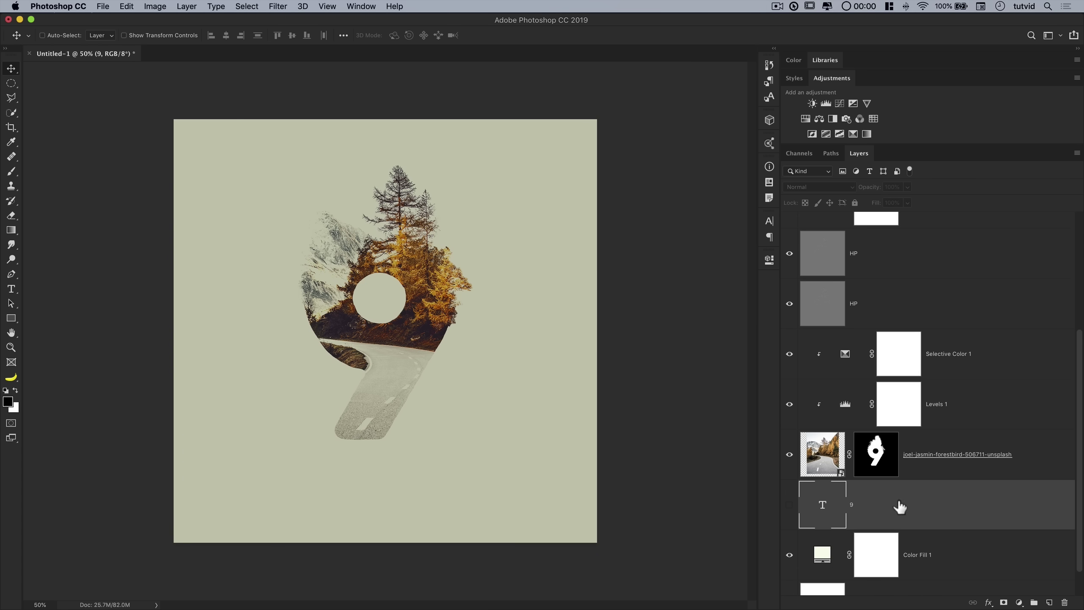
left_click(1049, 602)
double_click(858, 505)
type("Shado")
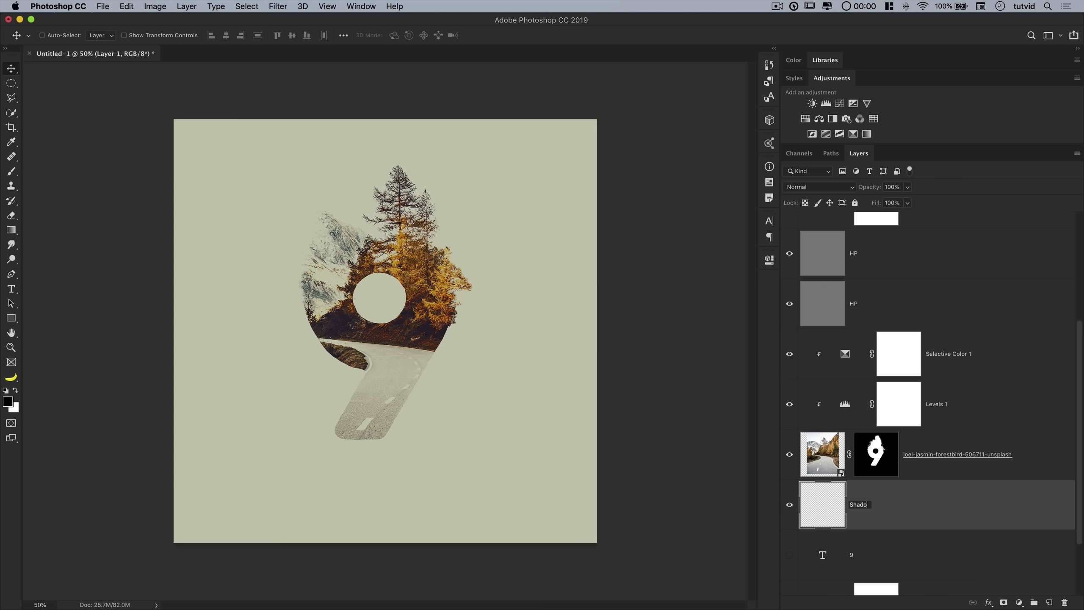
type("w")
key("Return")
scroll(861, 435, "down", 4)
Draw a circle below-left of the 9 on the Shadow layer and fill it black.
left_click(10, 85)
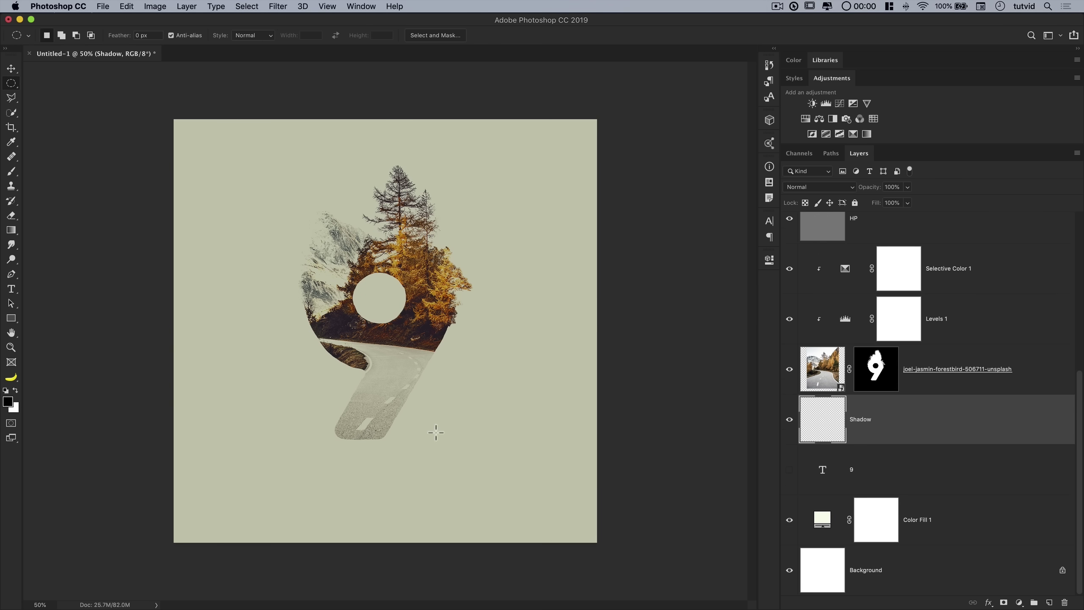
left_click_drag(232, 372, 291, 434)
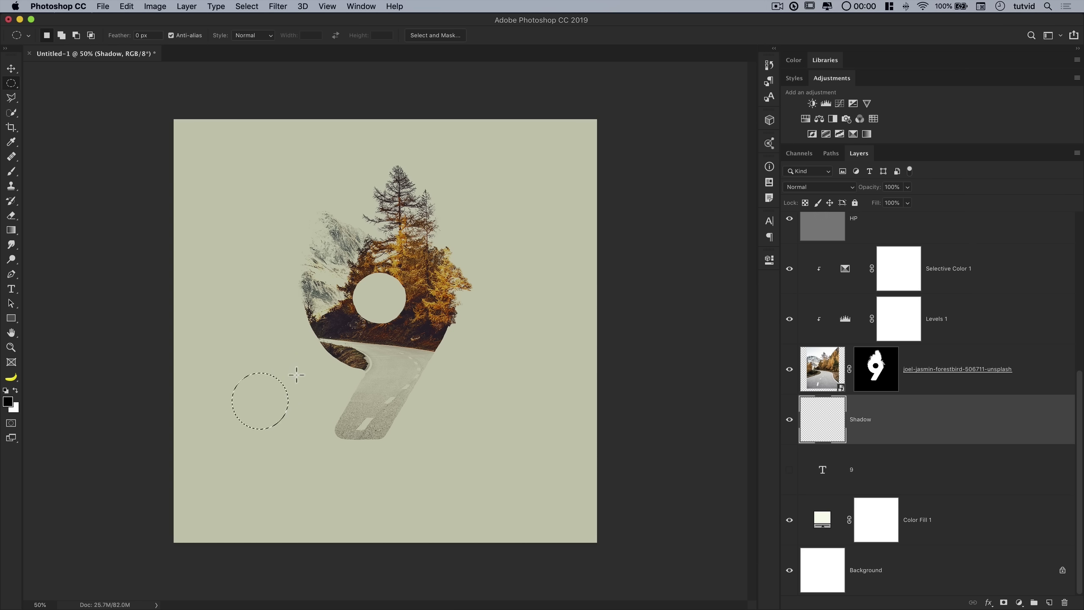
key("alt+BackSpace")
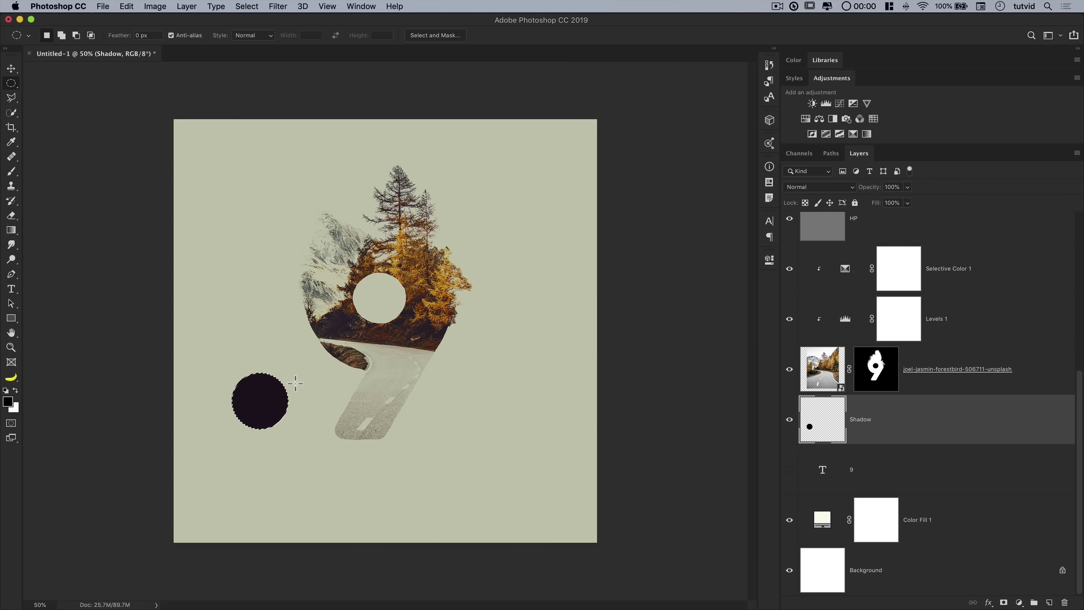
key("super+d")
Move the black circle down and right beside the 9's lower stroke.
key("v")
left_click_drag(260, 398, 277, 410)
scroll(1060, 346, "up", 5)
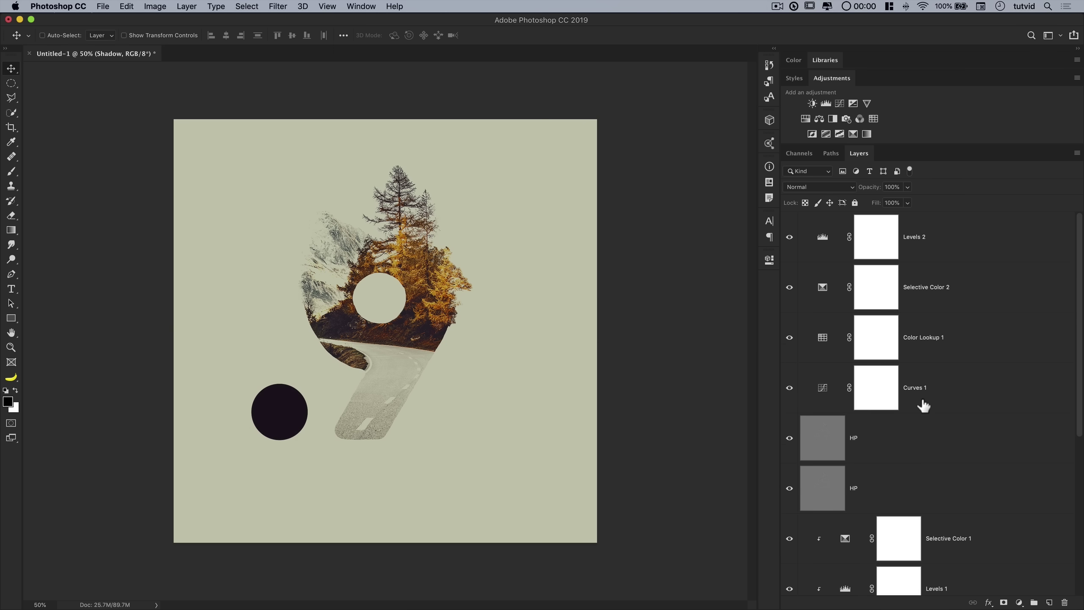
scroll(922, 405, "down", 5)
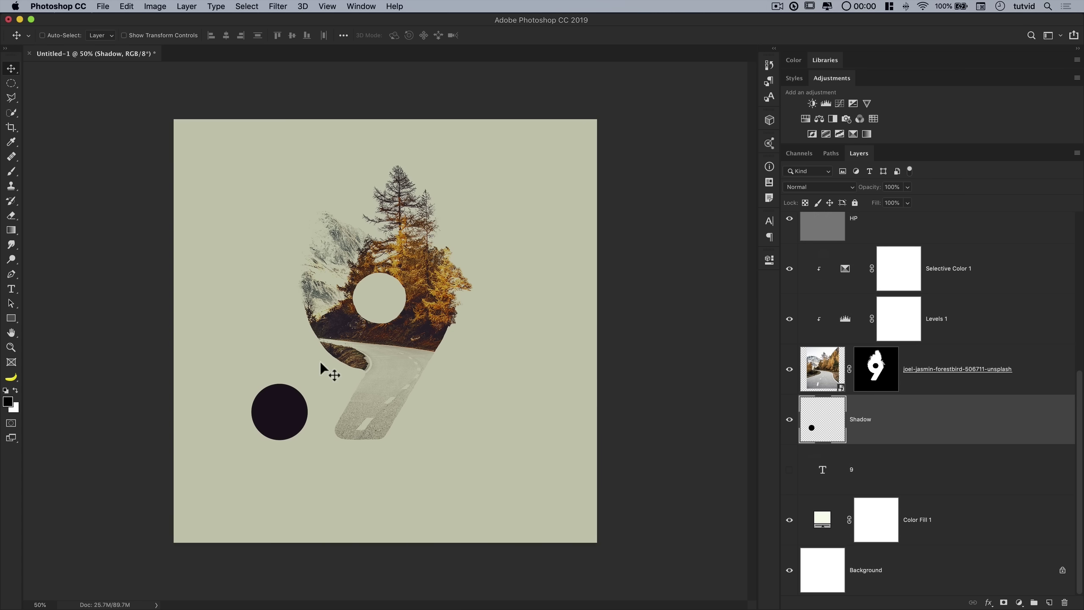
left_click_drag(301, 403, 323, 404)
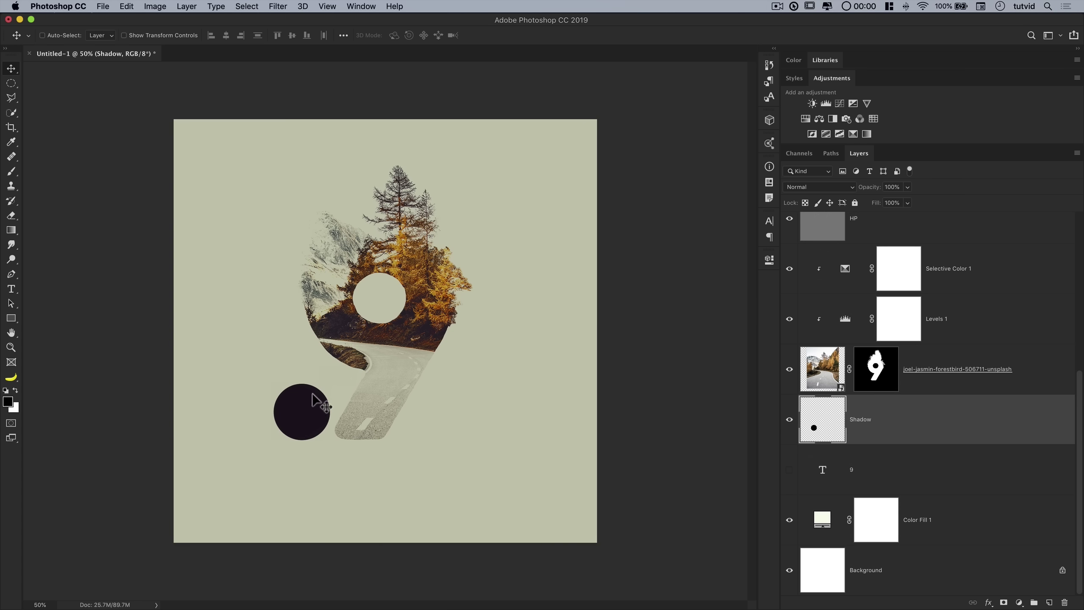
Soften the black circle with a 30-pixel Gaussian Blur.
left_click(278, 7)
mouse_move(354, 141)
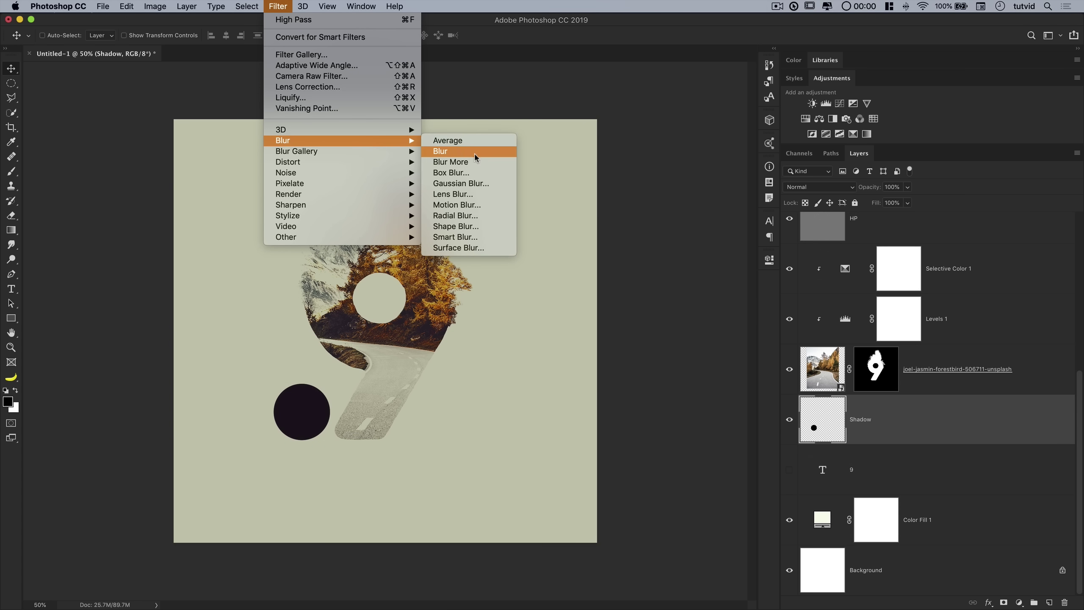
left_click(459, 184)
type("30")
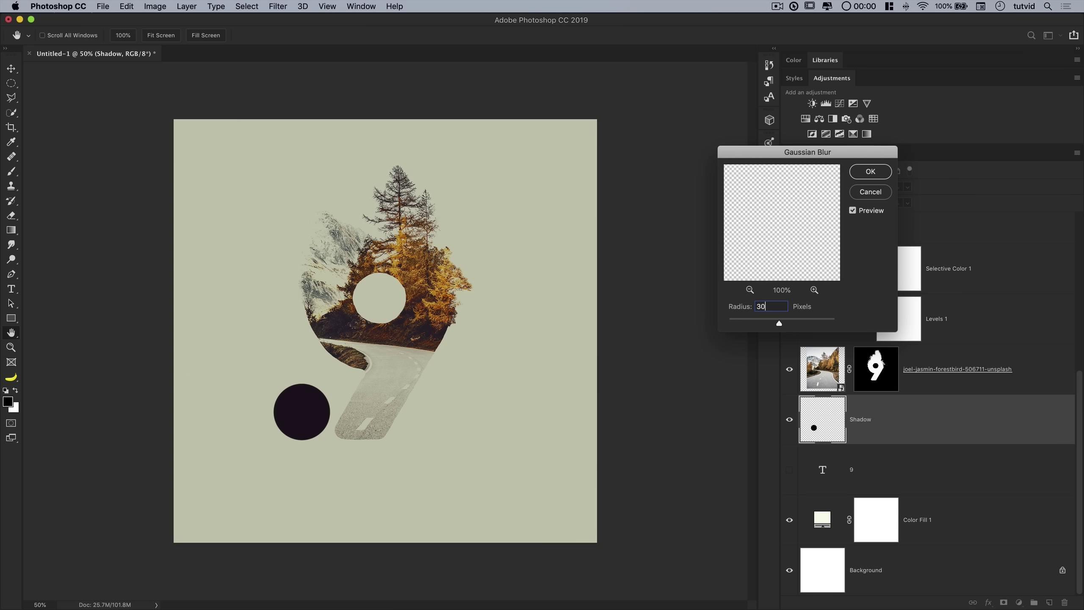
left_click(870, 174)
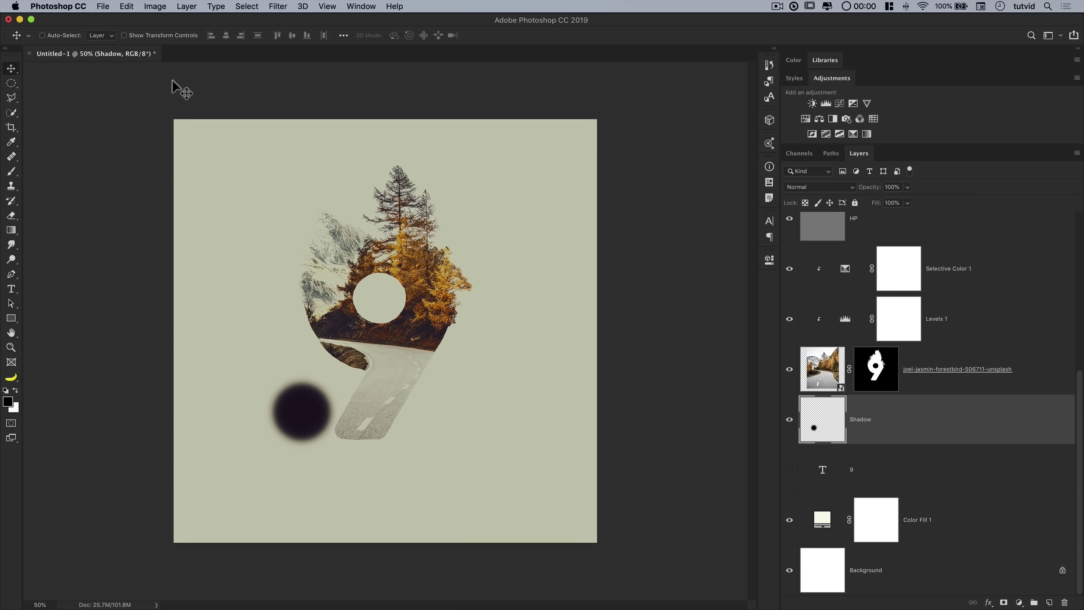
Smear the circle horizontally with a Motion Blur at 0° and 500 pixels distance.
left_click(286, 6)
mouse_move(340, 140)
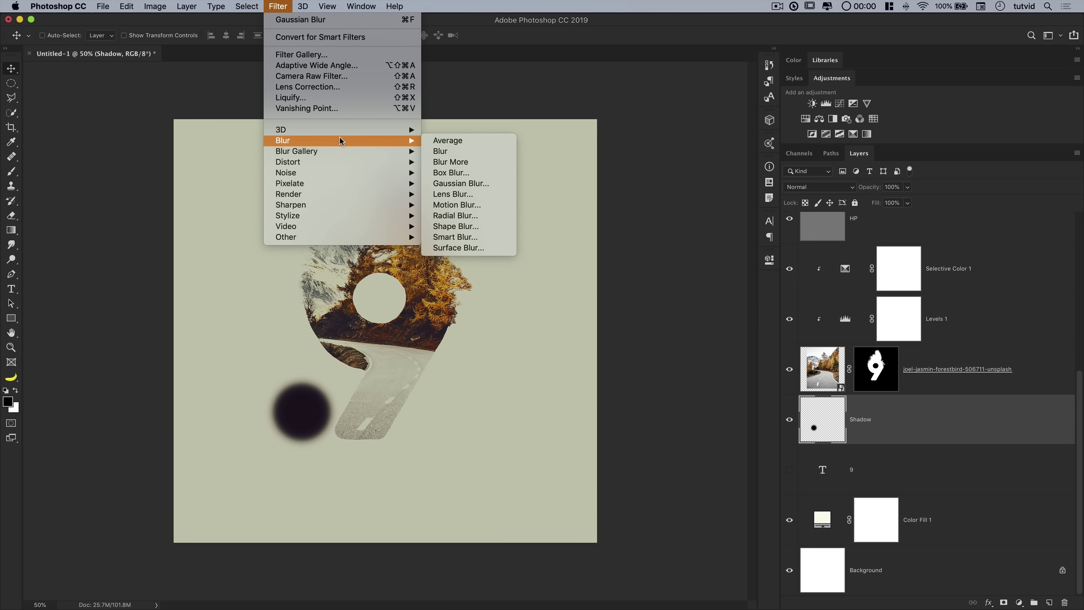
left_click(457, 205)
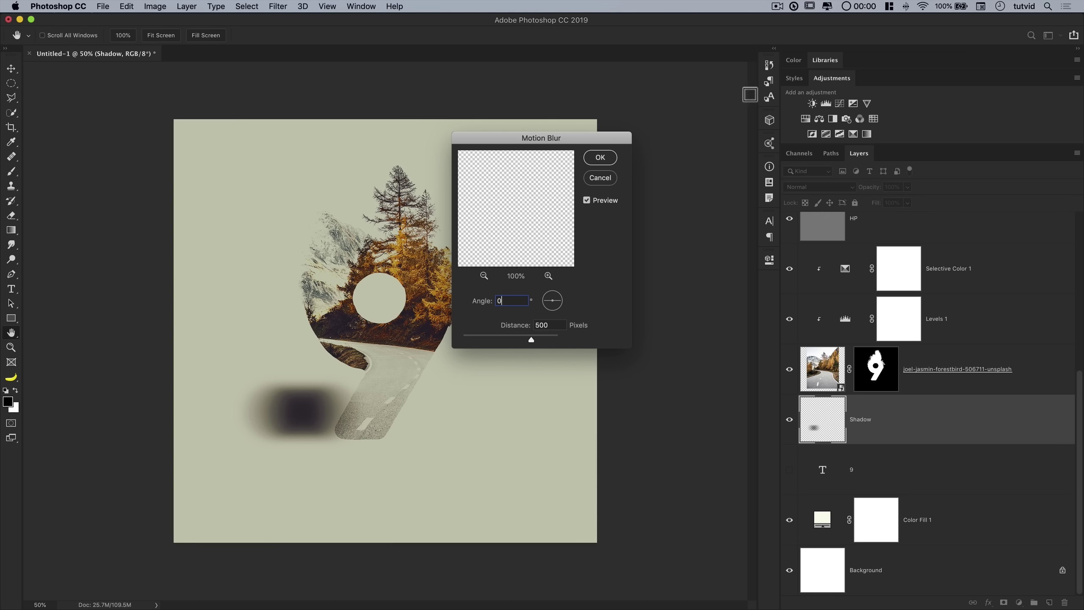
left_click(604, 160)
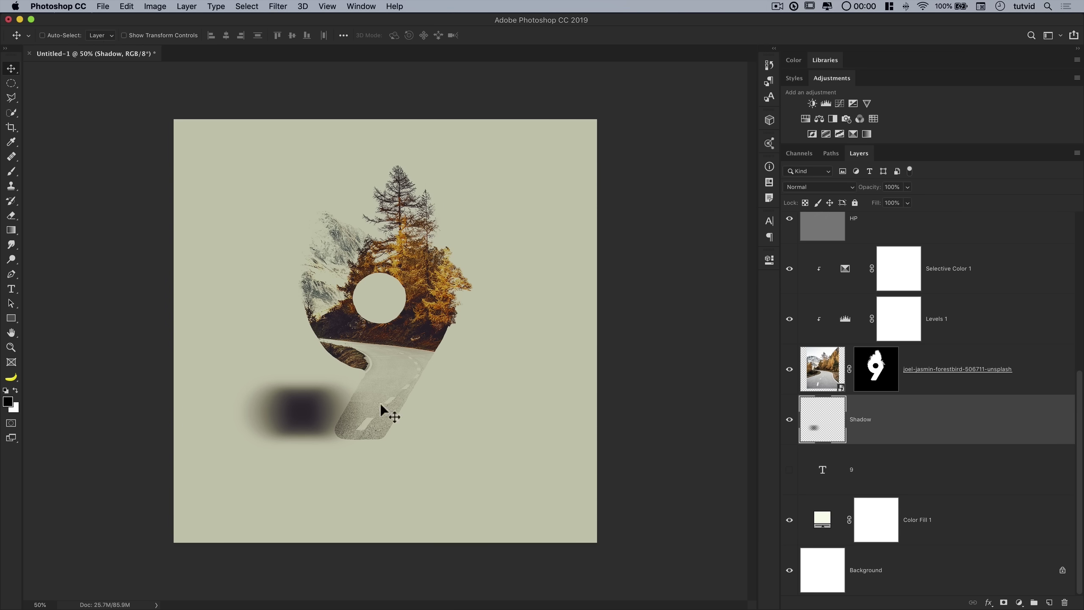
Free-transform the shadow to 22.33% height and 121.71% width, positioned beneath the 9.
key("super+t")
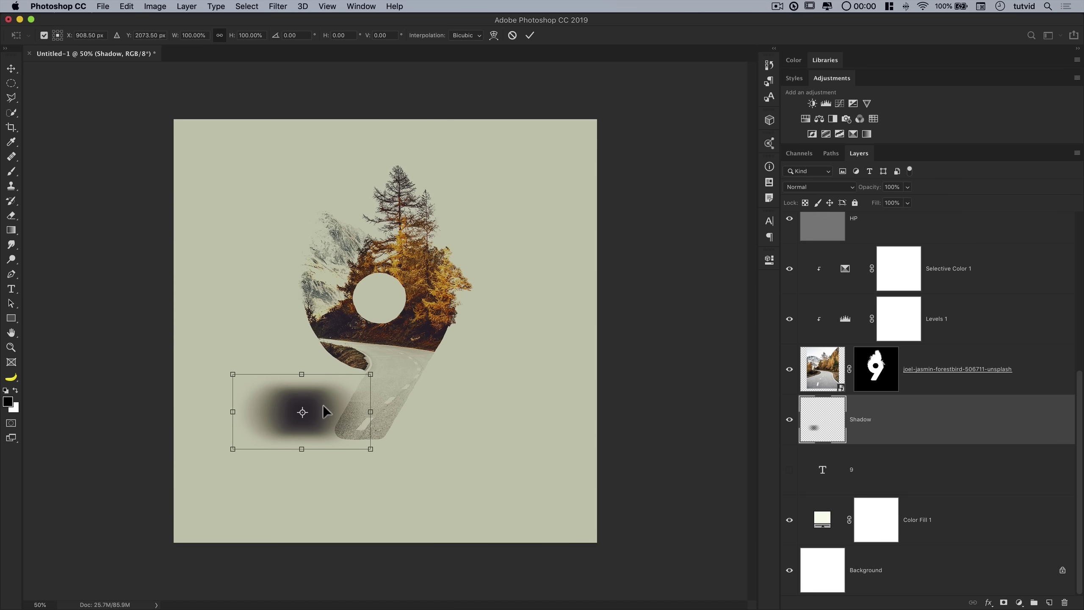
left_click_drag(322, 405, 408, 472)
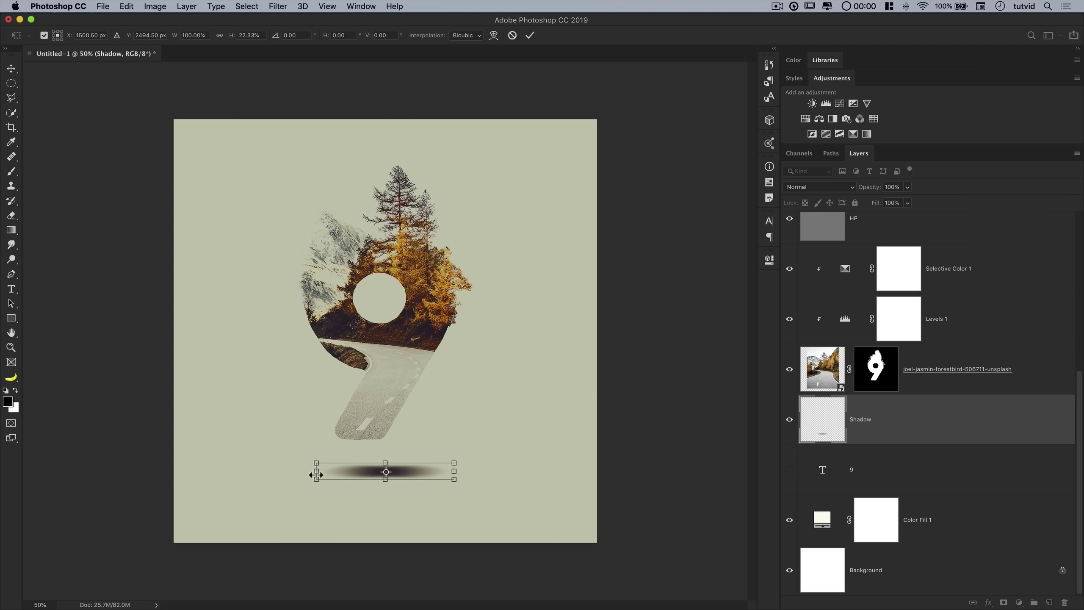
left_click_drag(316, 474, 290, 472)
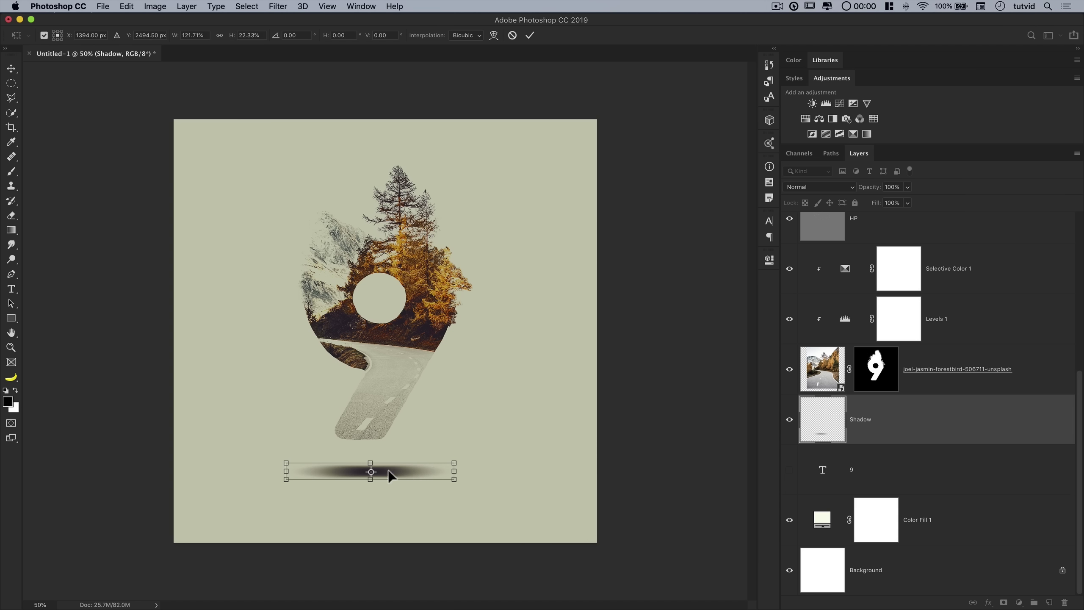
left_click_drag(408, 470, 409, 471)
left_click(531, 35)
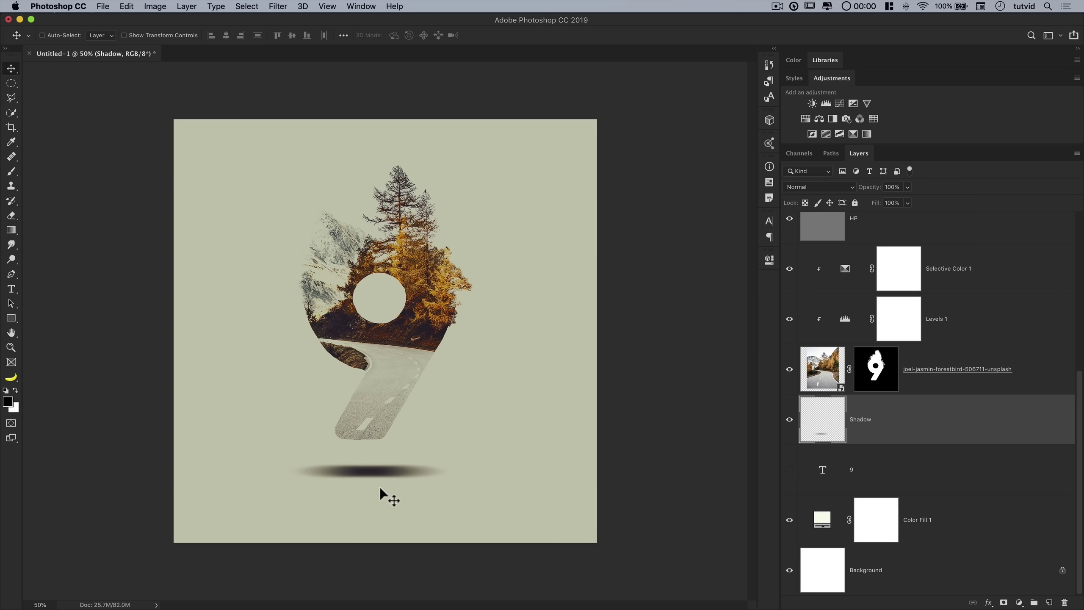
Blur the shadow with a 30-pixel Gaussian Blur and set its opacity to 81%.
left_click(277, 6)
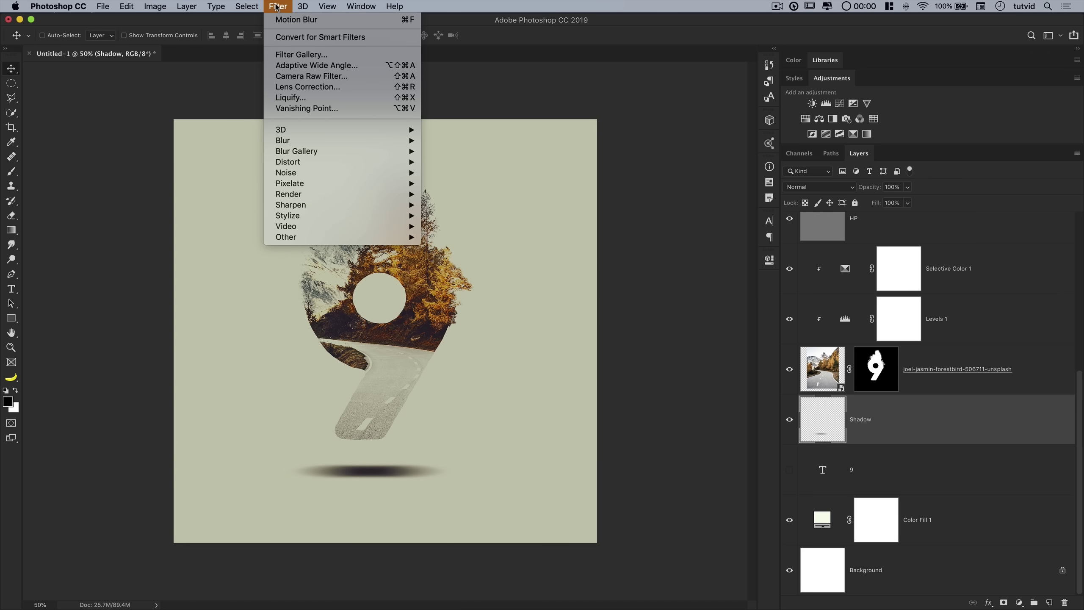
mouse_move(333, 142)
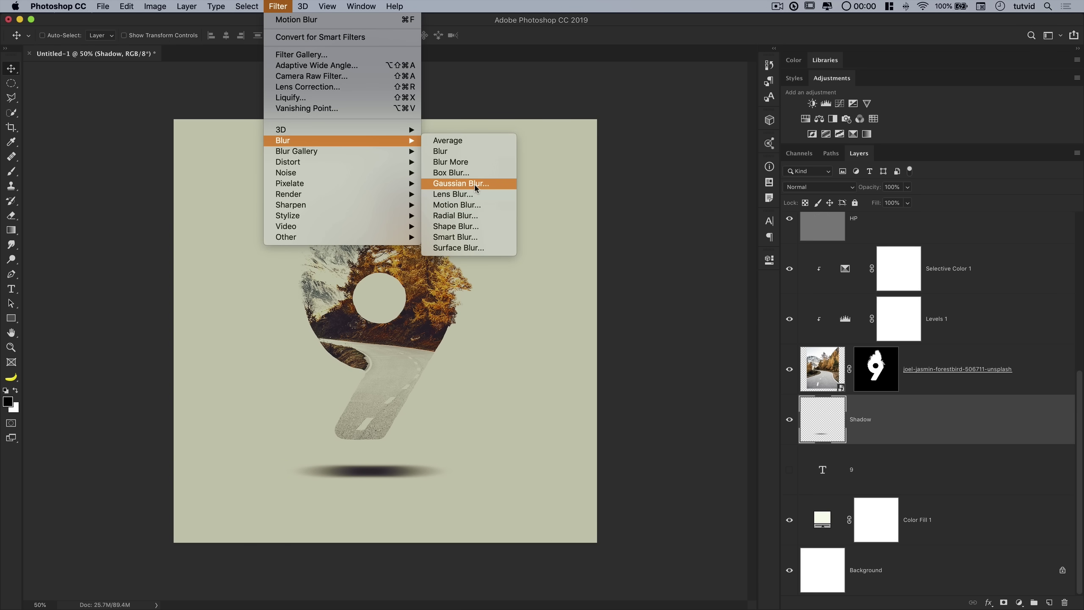
left_click(461, 183)
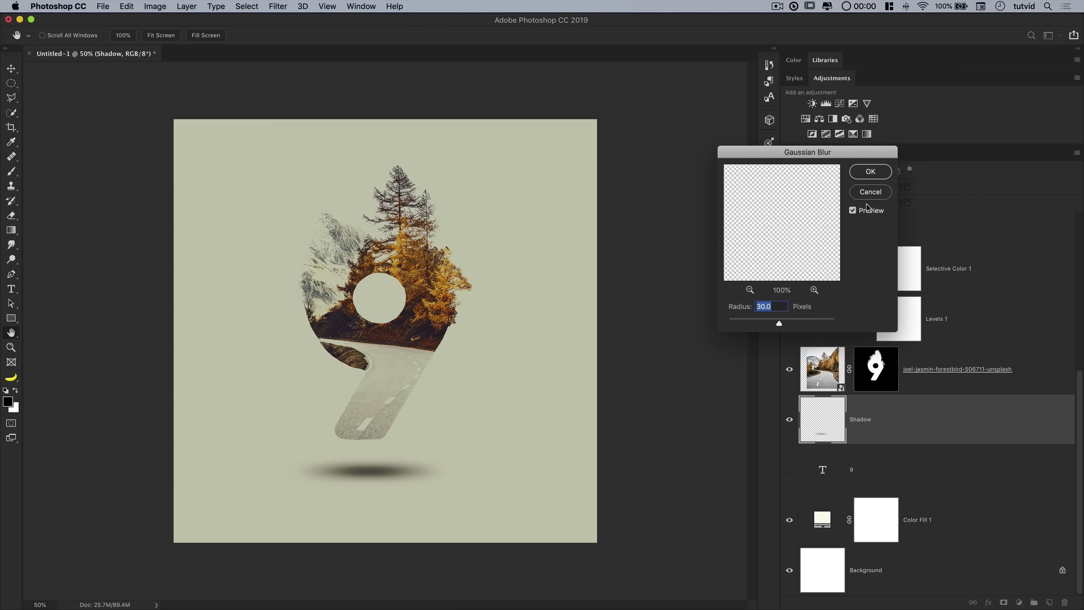
left_click(882, 177)
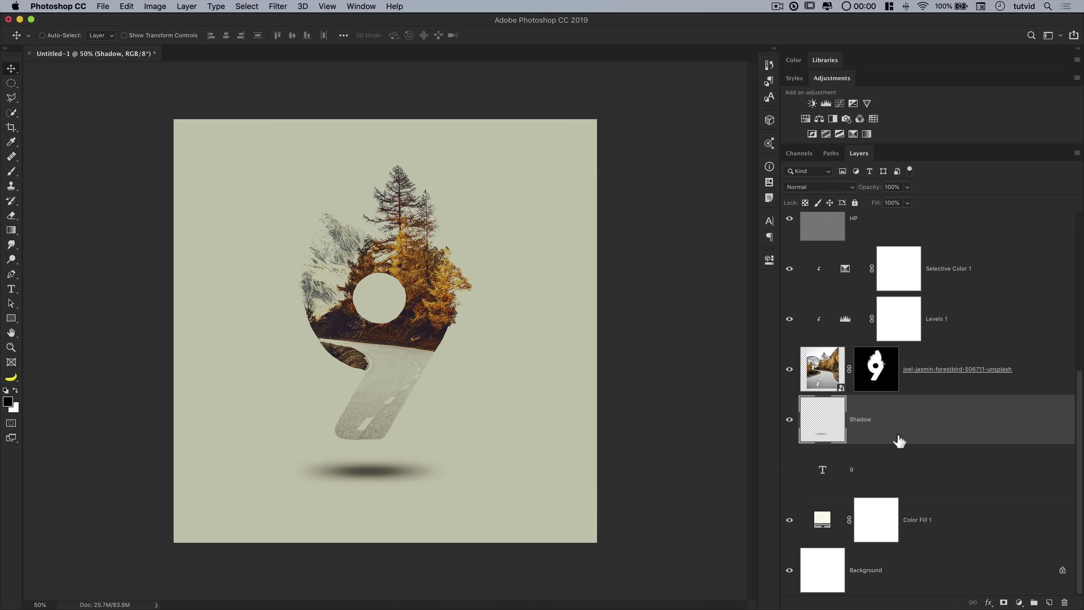
left_click_drag(874, 193, 865, 195)
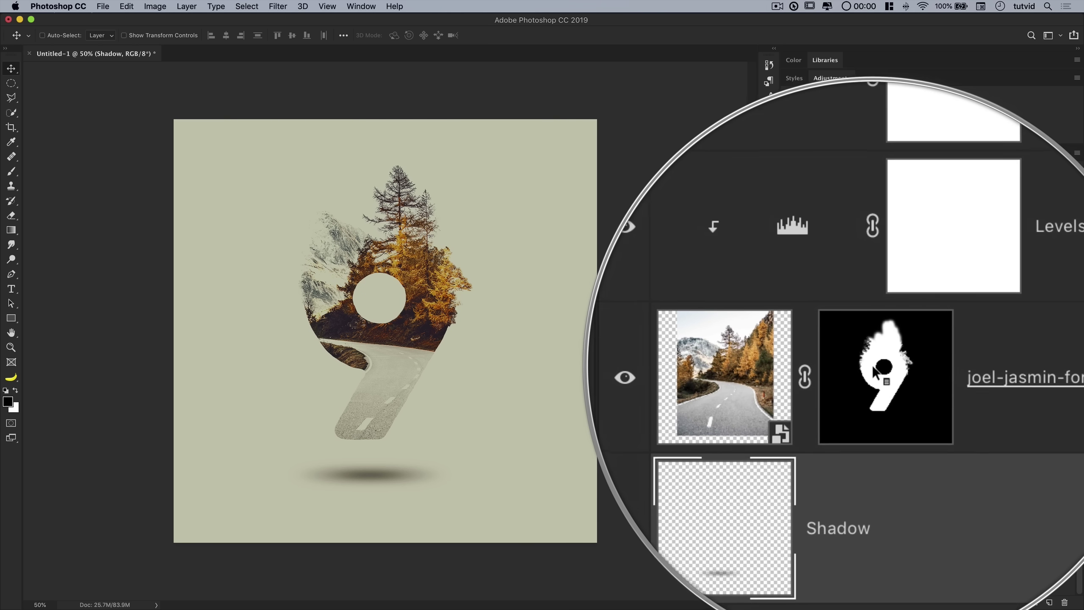
Load the 9 mask as a selection and add a Gradient Fill layer above Levels 2.
left_click(877, 369, "ctrl")
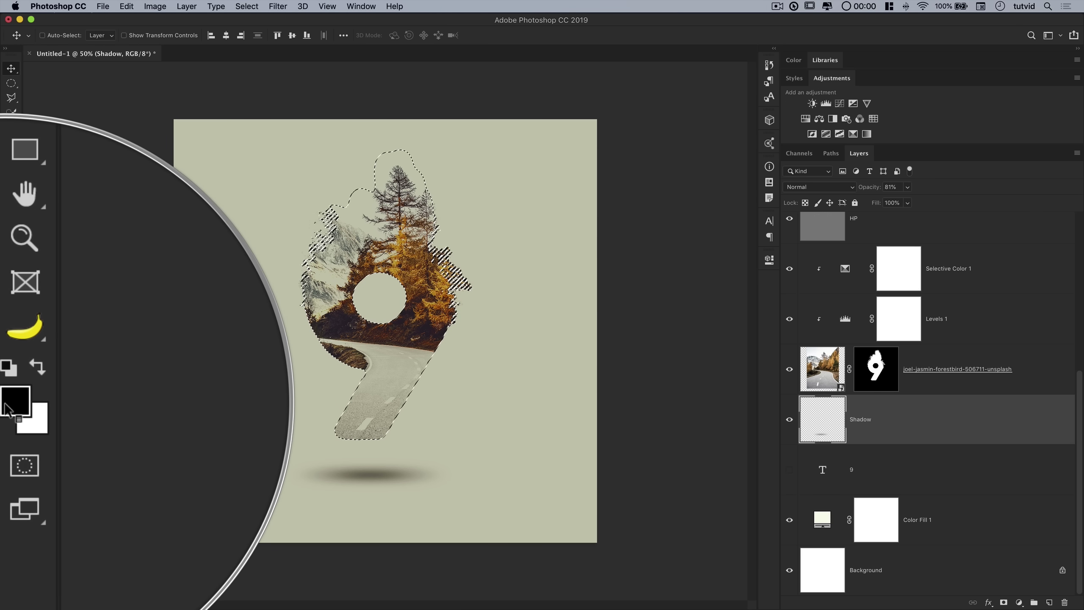
scroll(944, 274, "up", 5)
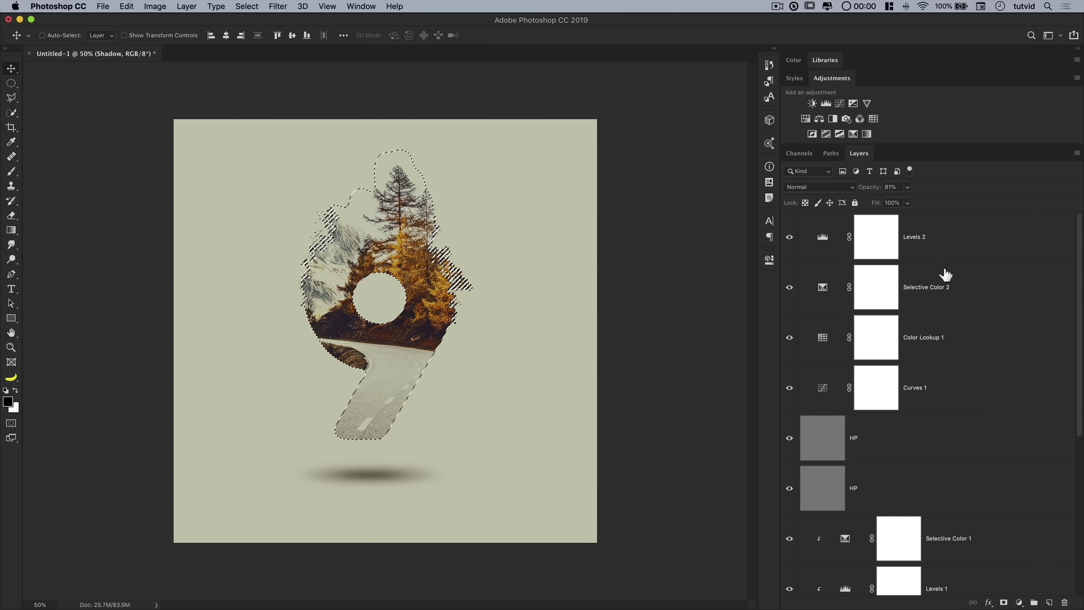
left_click(946, 231)
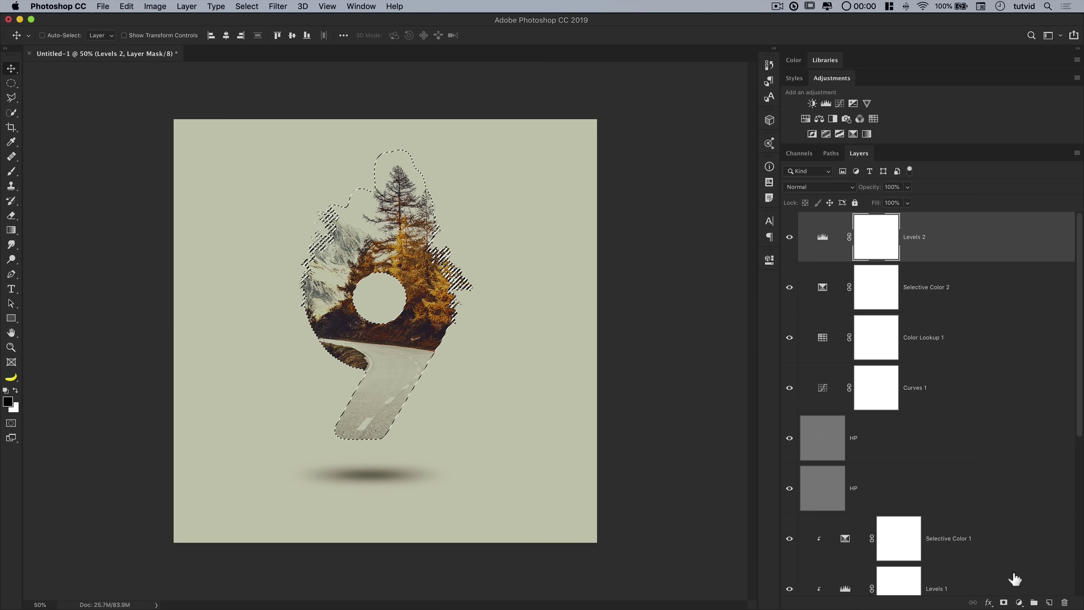
left_click(1020, 602)
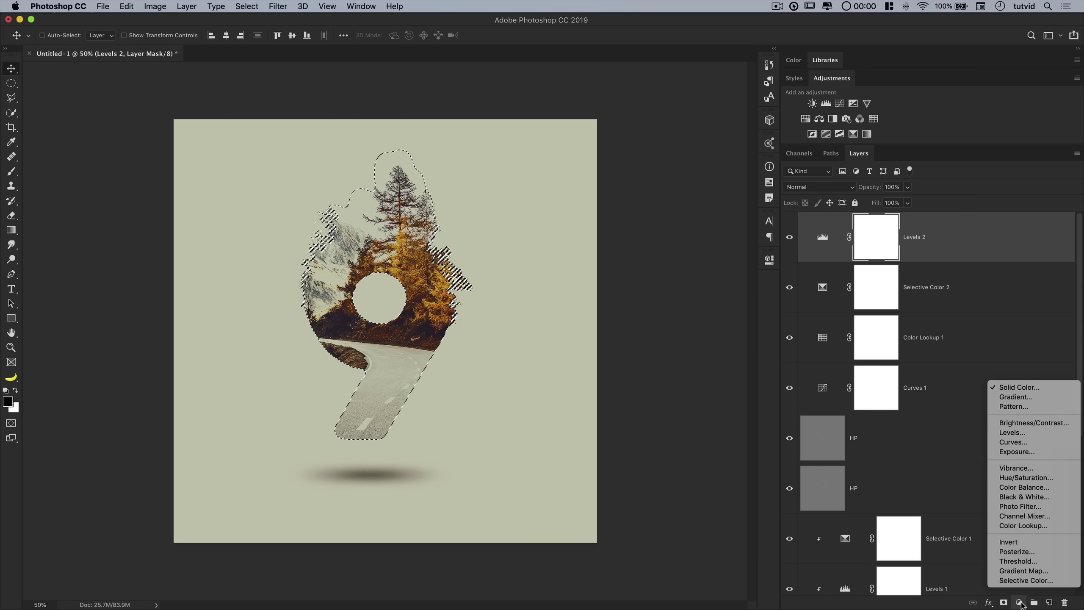
left_click(1010, 396)
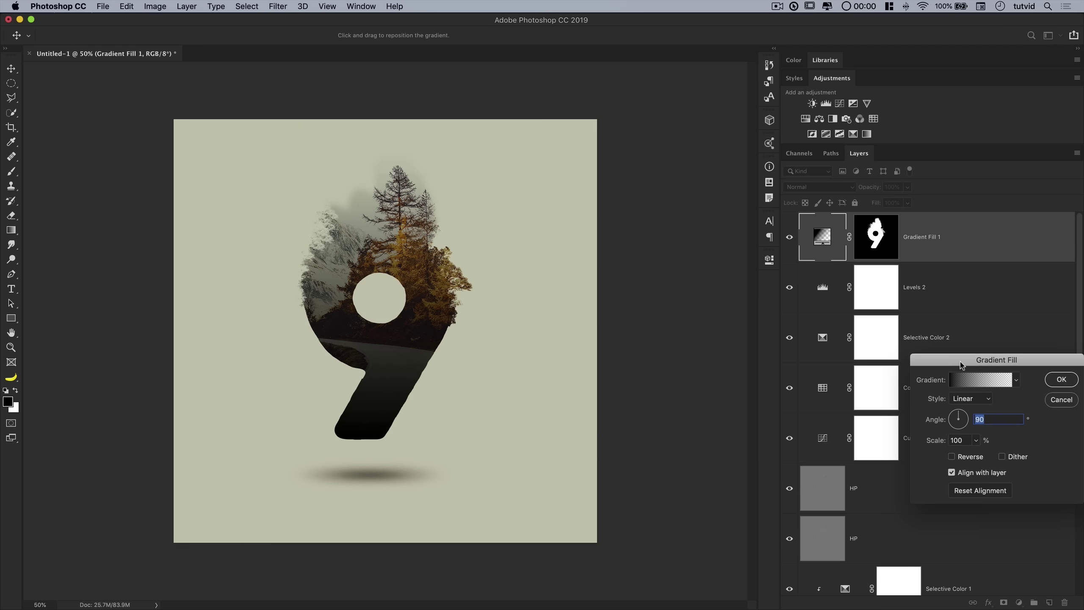
Use a Color to Transparent gradient for the fill, shifted down so the road shows.
left_click_drag(961, 360, 575, 273)
left_click(584, 296)
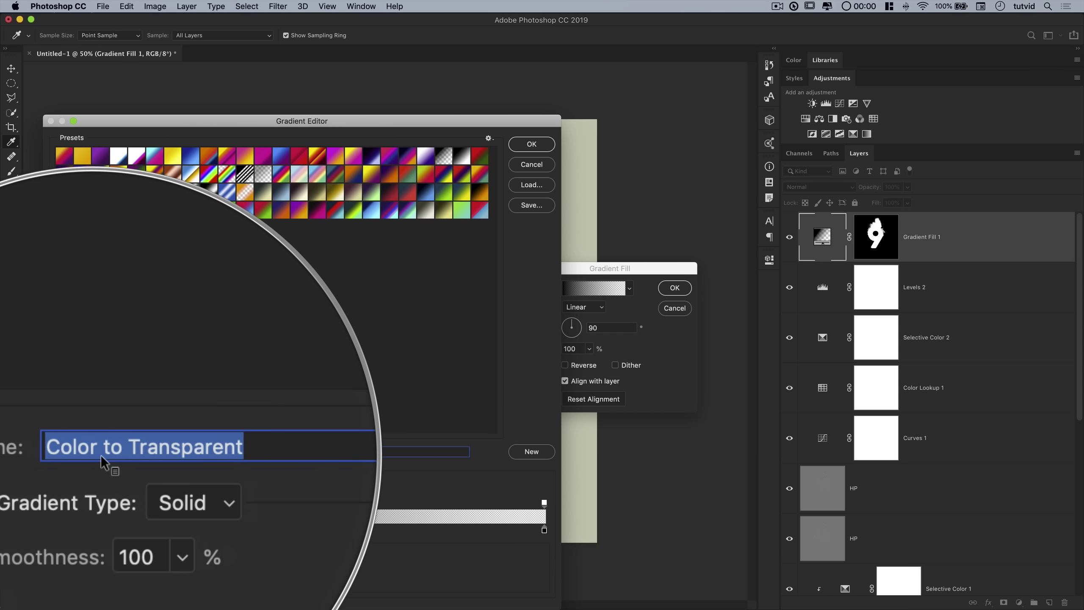
left_click(529, 149)
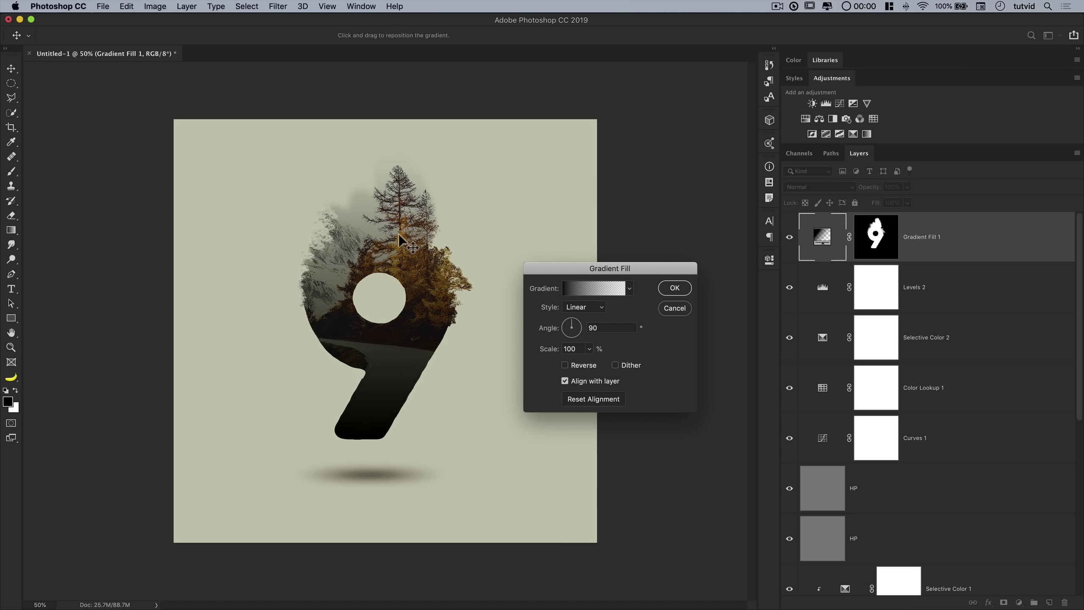
left_click_drag(398, 234, 374, 361)
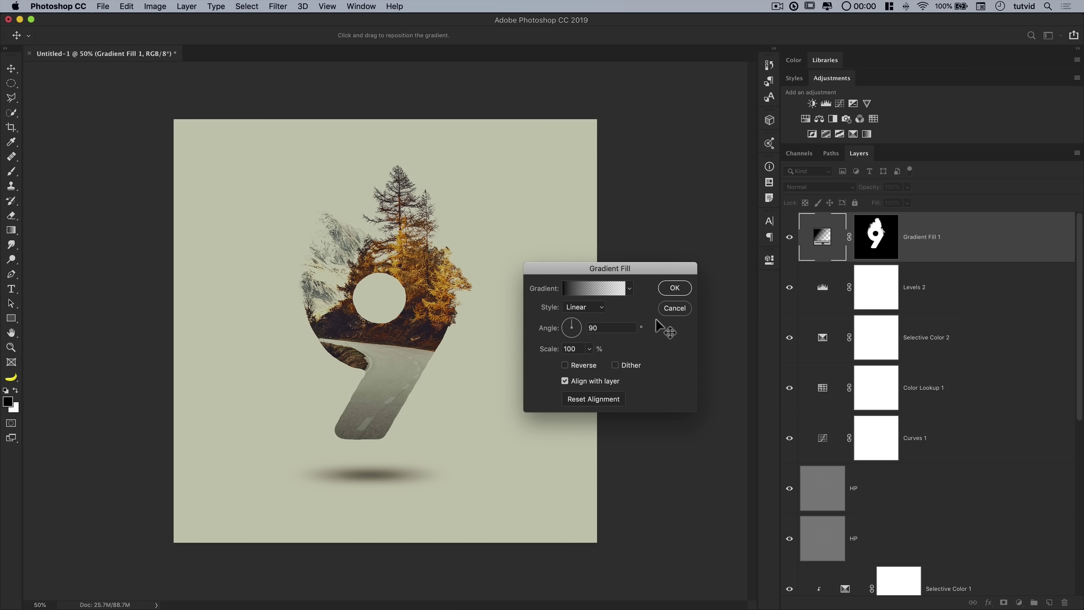
left_click(673, 289)
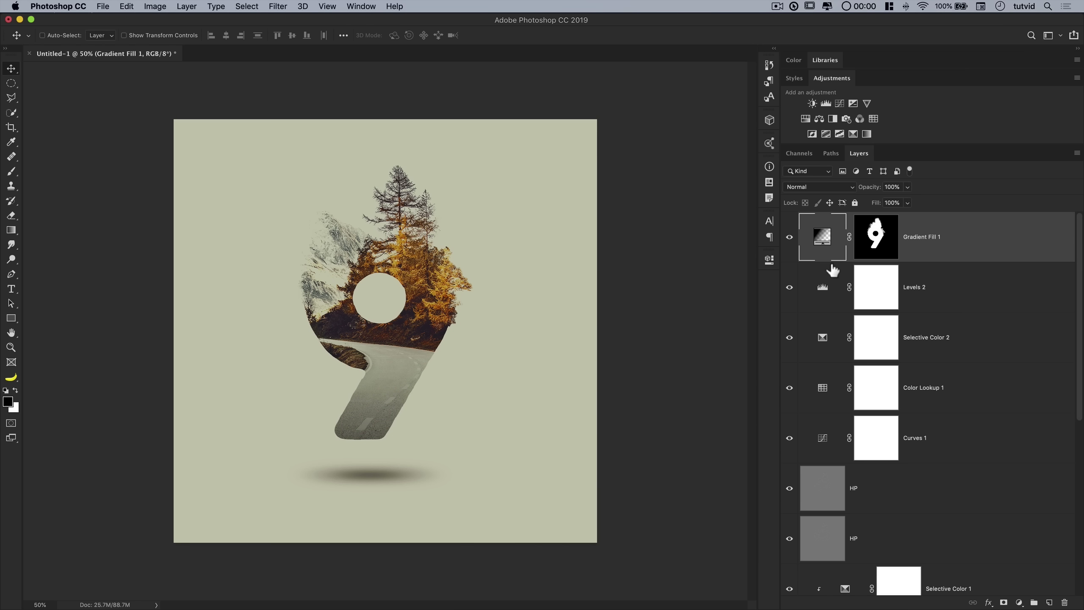
Blend Gradient Fill 1 in Overlay mode and compare it hidden and shown.
left_click(818, 187)
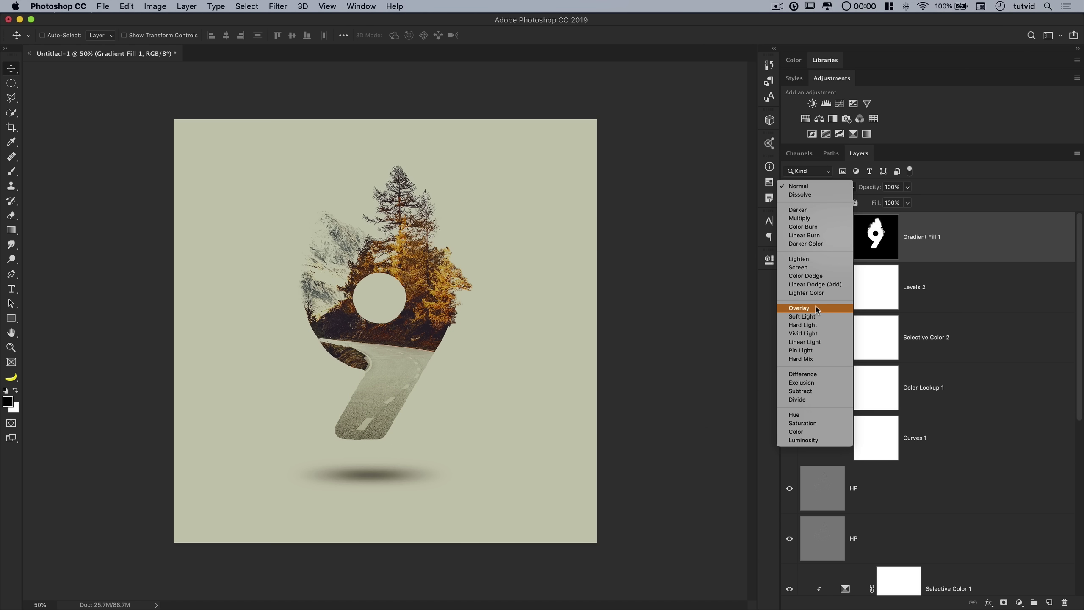
key("Escape")
left_click(790, 238)
left_click(790, 239)
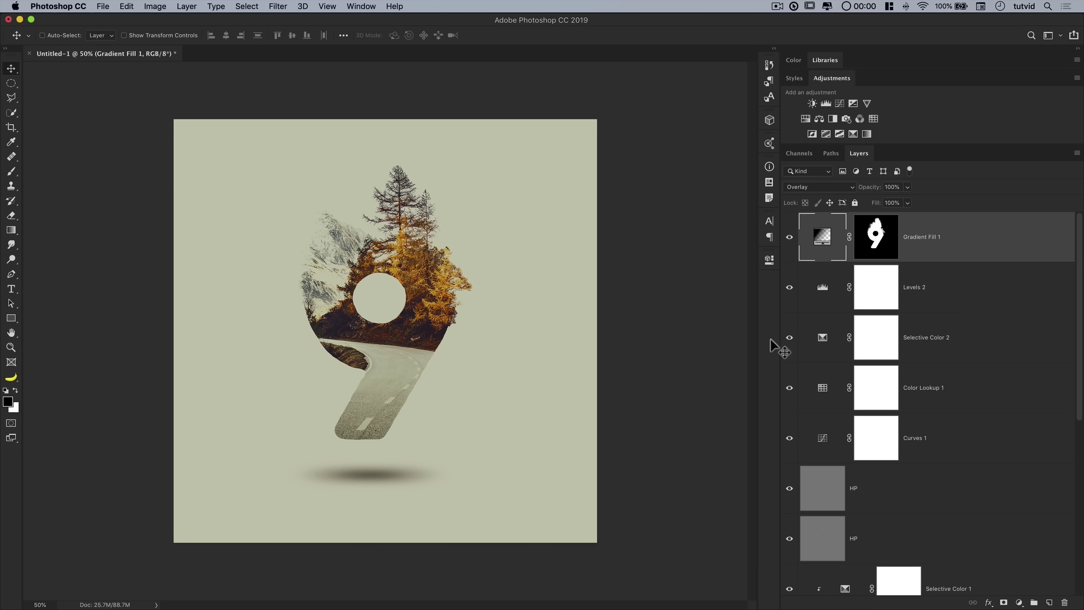
scroll(859, 420, "down", 10)
scroll(859, 421, "up", 10)
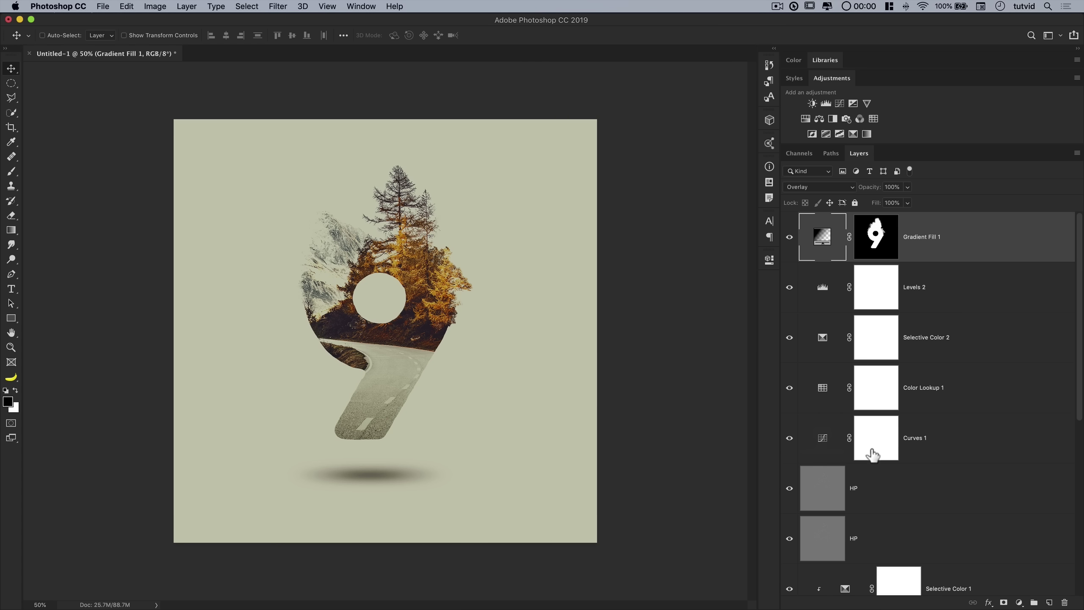
Lower Selective Color 2 to 90% and Color Lookup 1 to 70% opacity.
left_click(831, 353)
left_click_drag(878, 188, 863, 195)
left_click(830, 454)
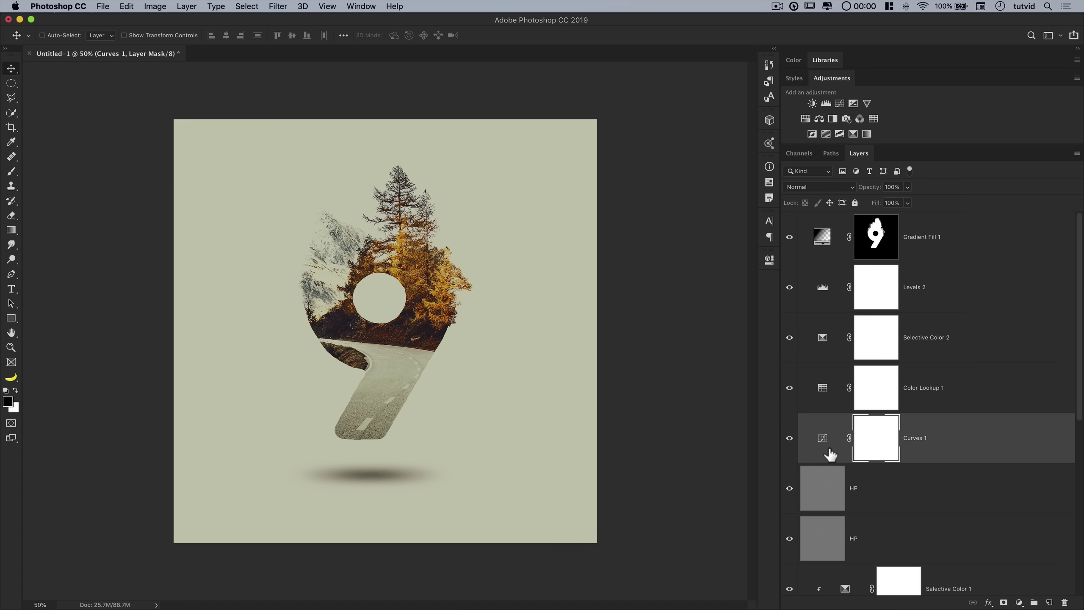
left_click(827, 372)
left_click_drag(876, 193, 858, 193)
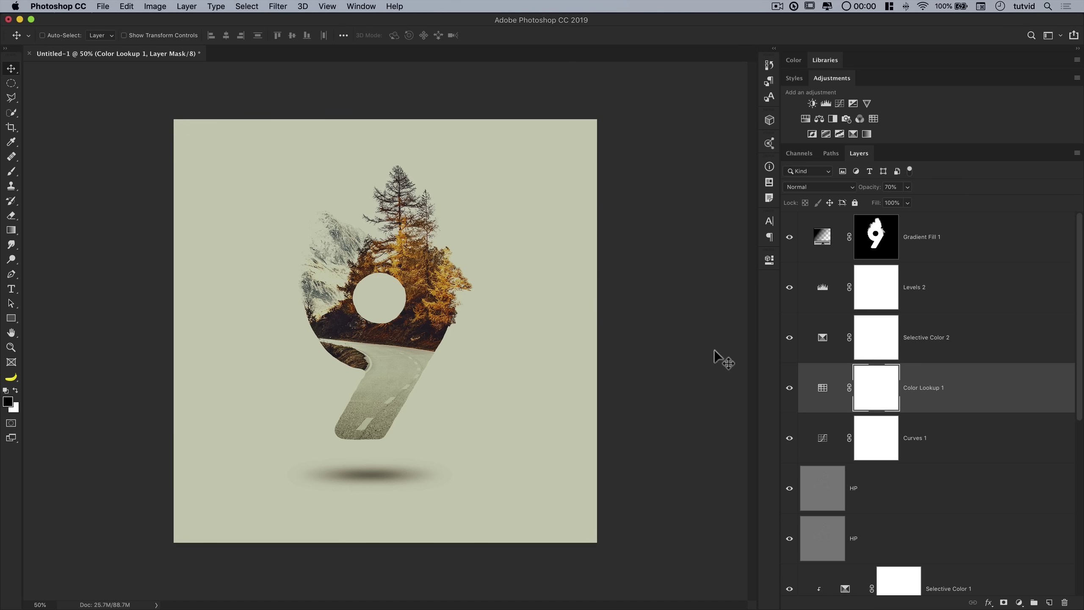
left_click(829, 296)
scroll(826, 463, "down", 10)
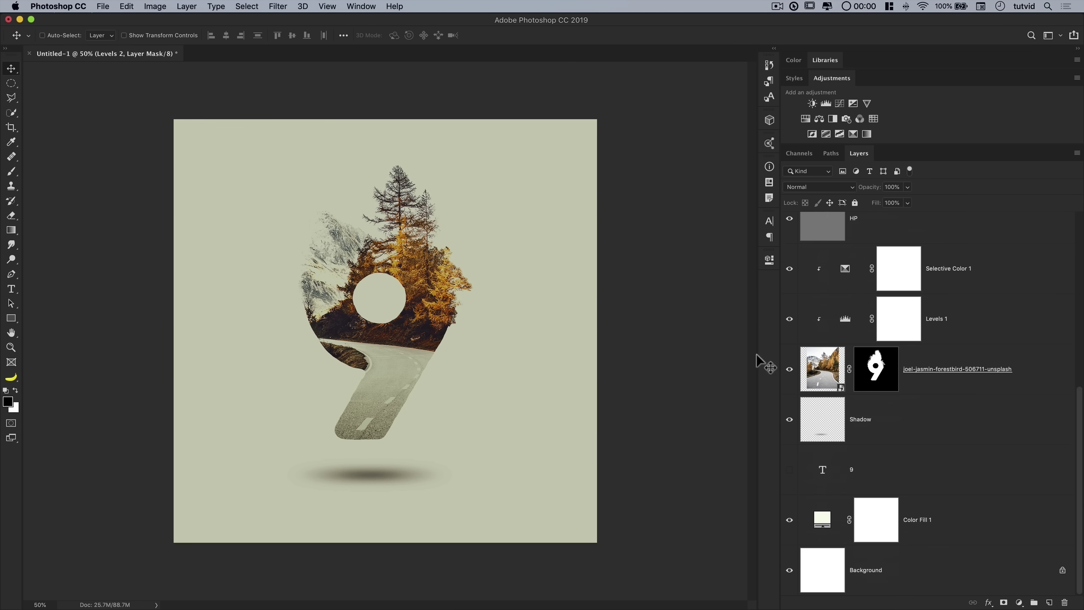
scroll(945, 291, "up", 7)
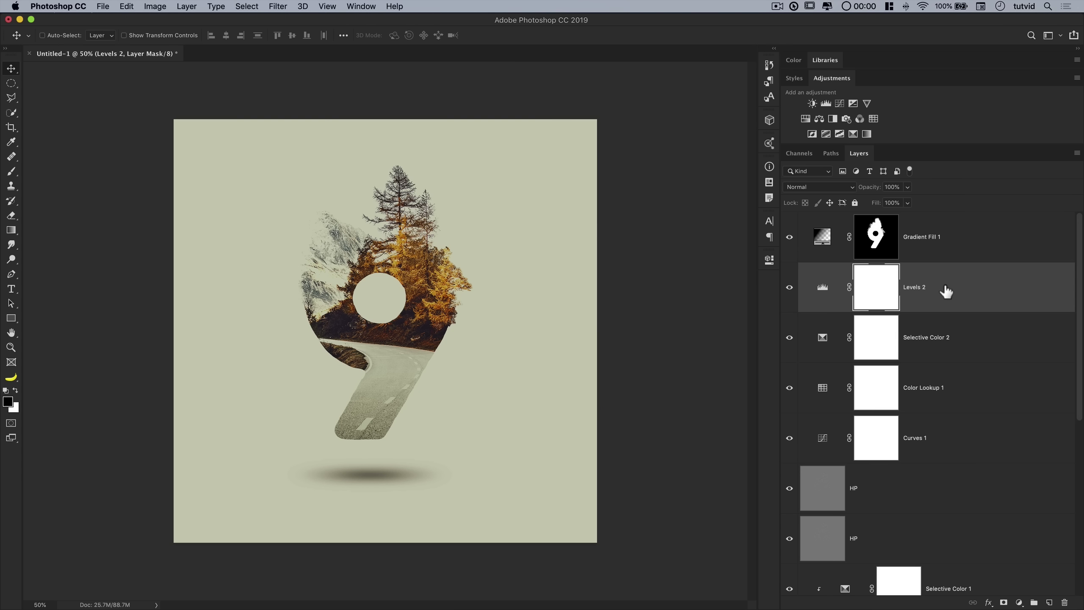
left_click(953, 225)
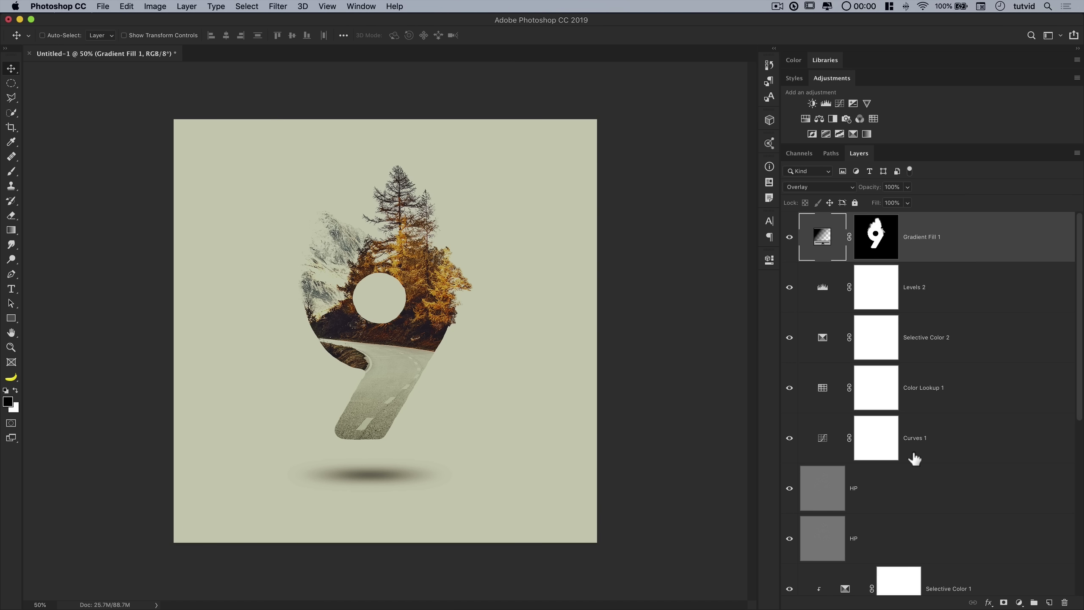